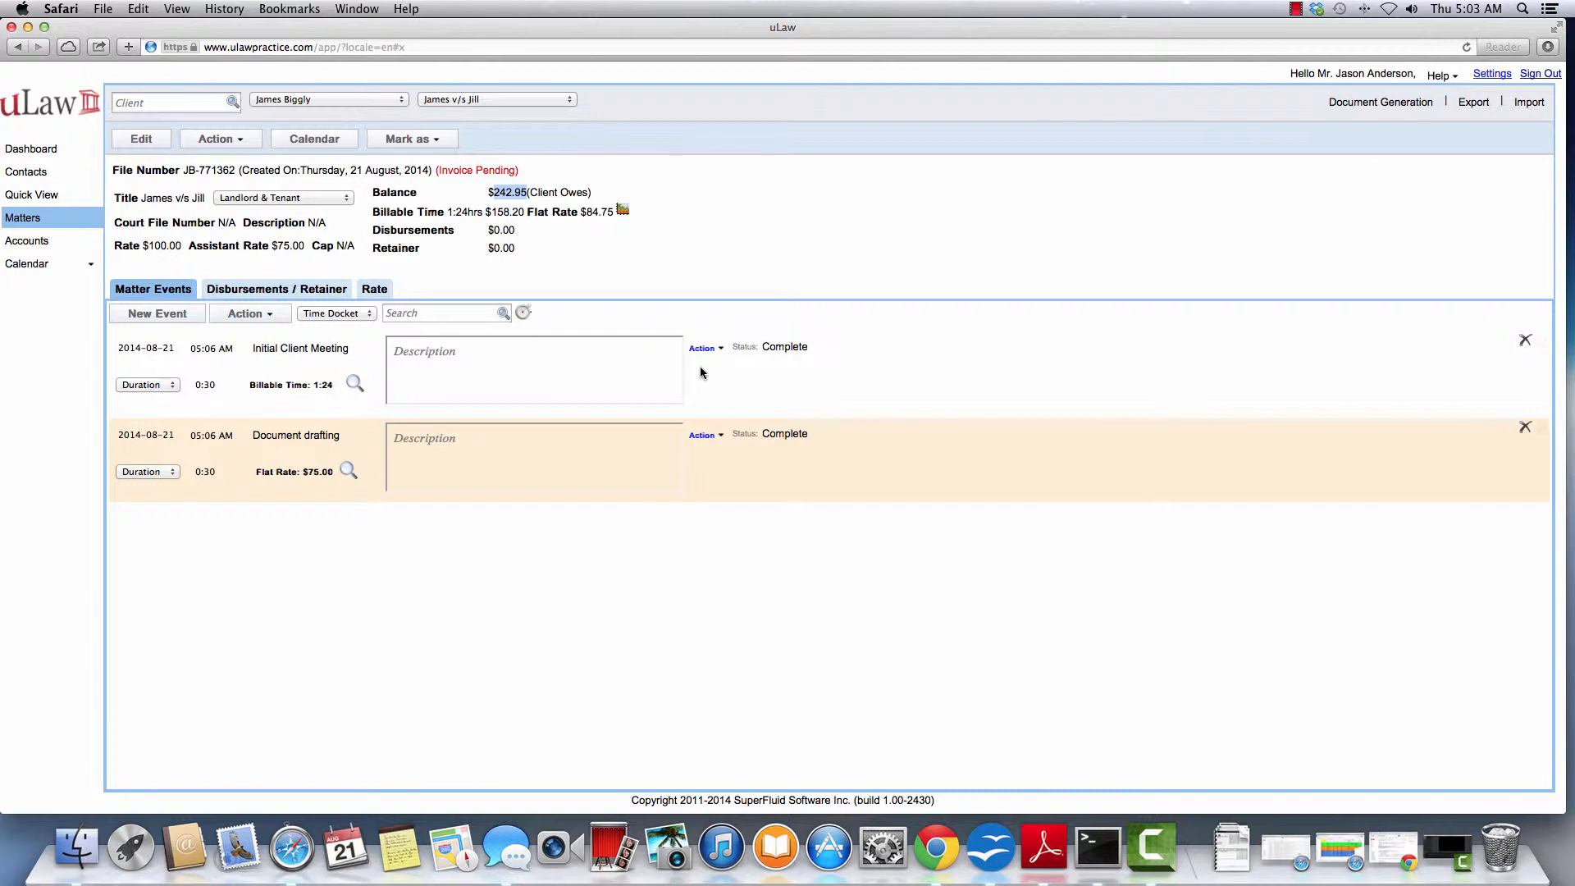
Step: Start a settlement payment deposit in trust for the matter and set the amount to $650
{"action": "triple_click", "coordinate": [201, 205]}
{"action": "left_click", "coordinate": [220, 141]}
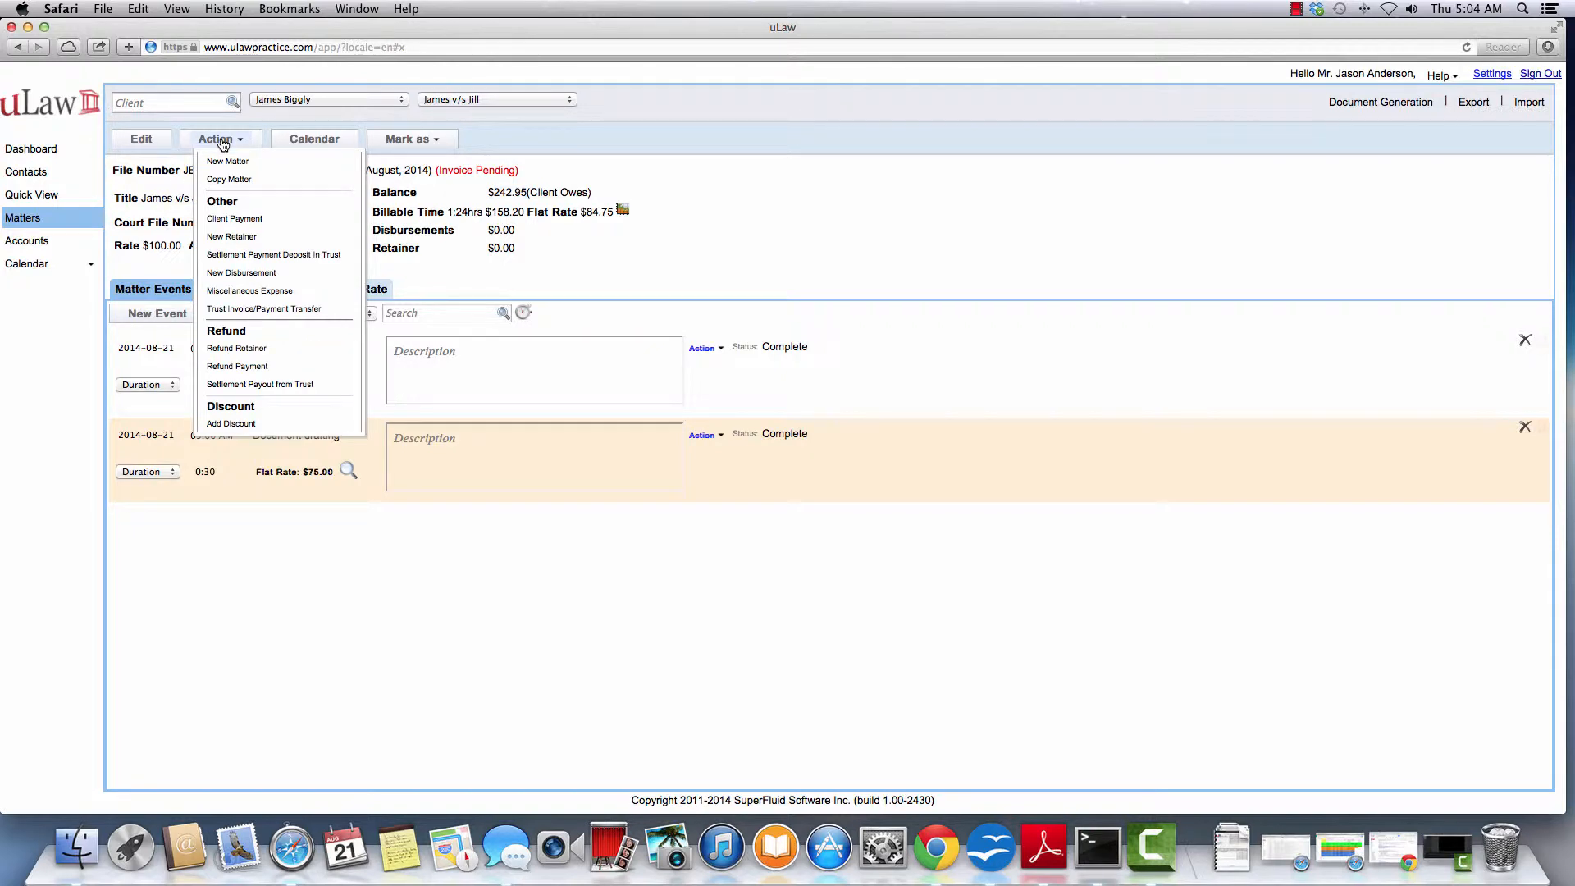
{"action": "left_click", "coordinate": [264, 256]}
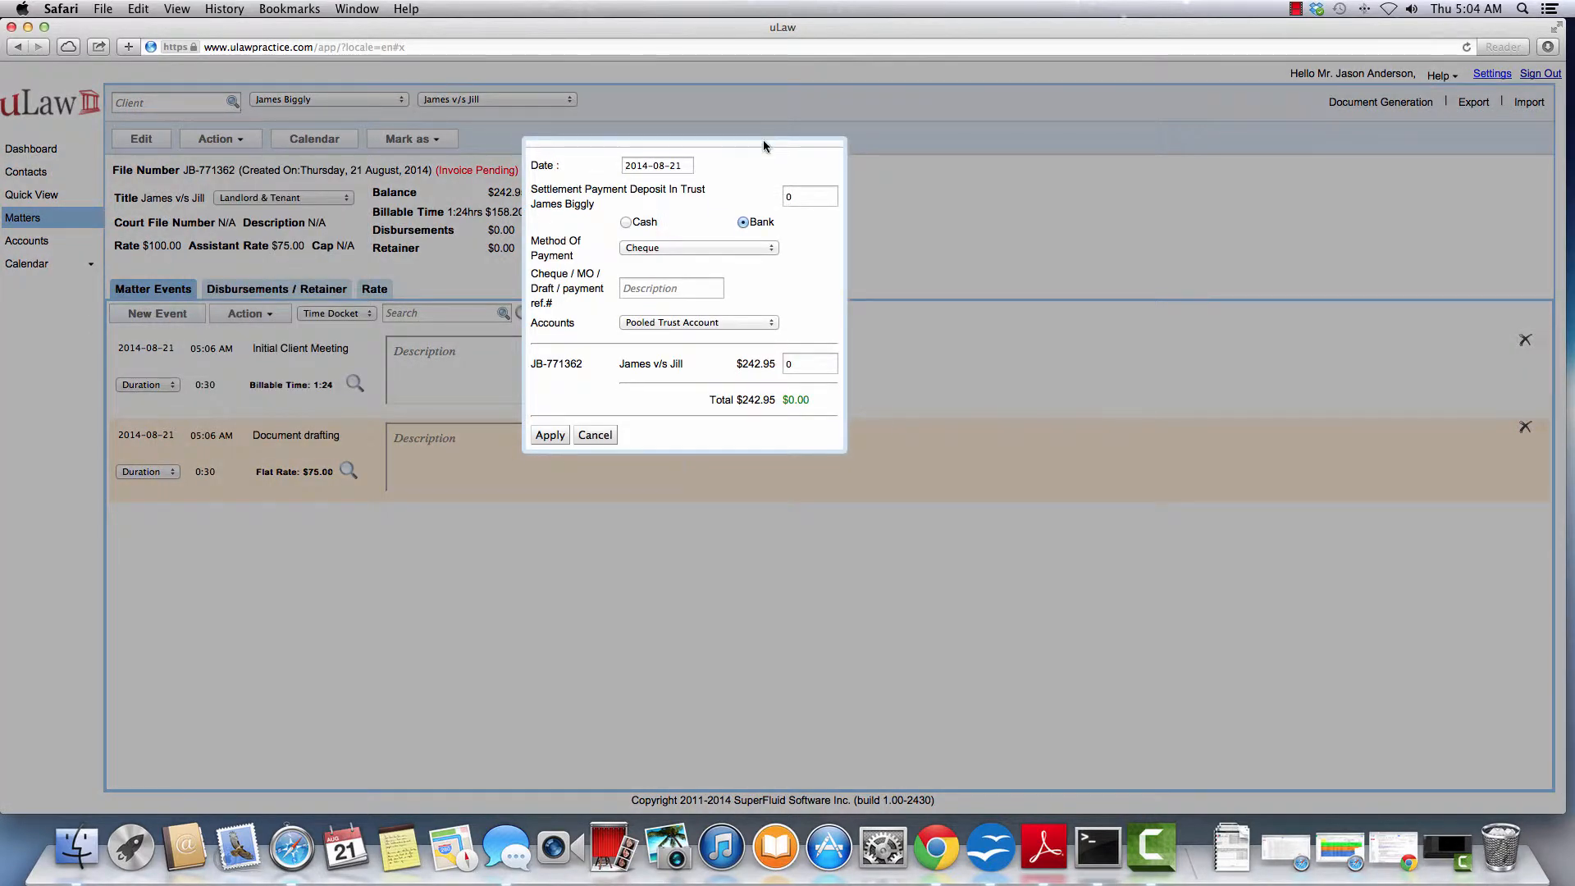
{"action": "left_click_drag", "start_coordinate": [763, 139], "coordinate": [798, 261]}
{"action": "left_click", "coordinate": [820, 311]}
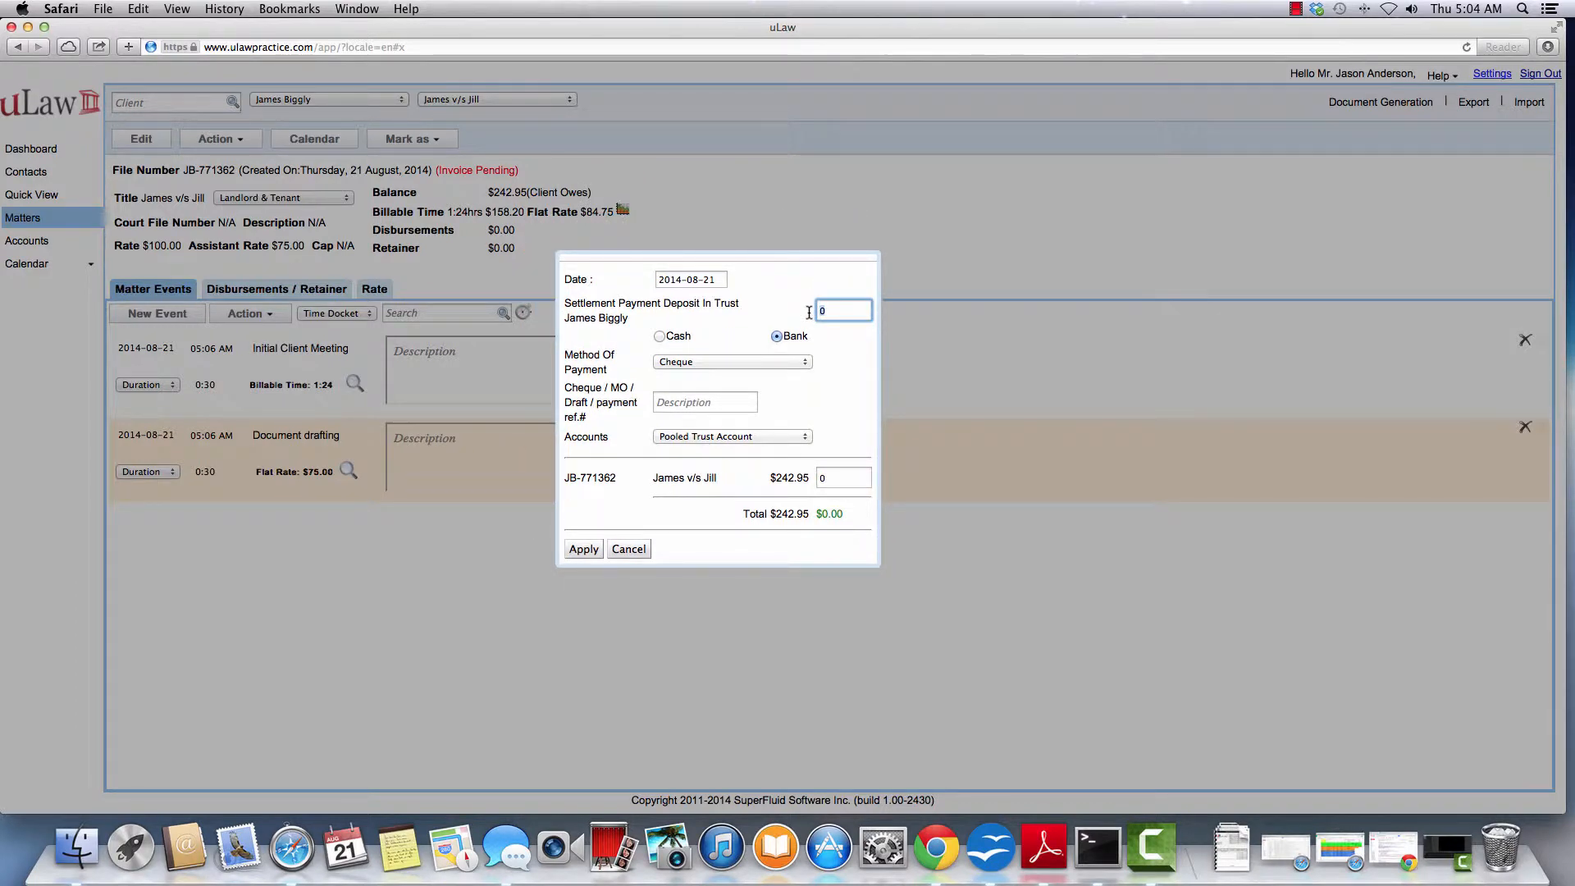
{"action": "key", "text": "BackSpace"}
{"action": "type", "text": "650"}
{"action": "left_click", "coordinate": [864, 354]}
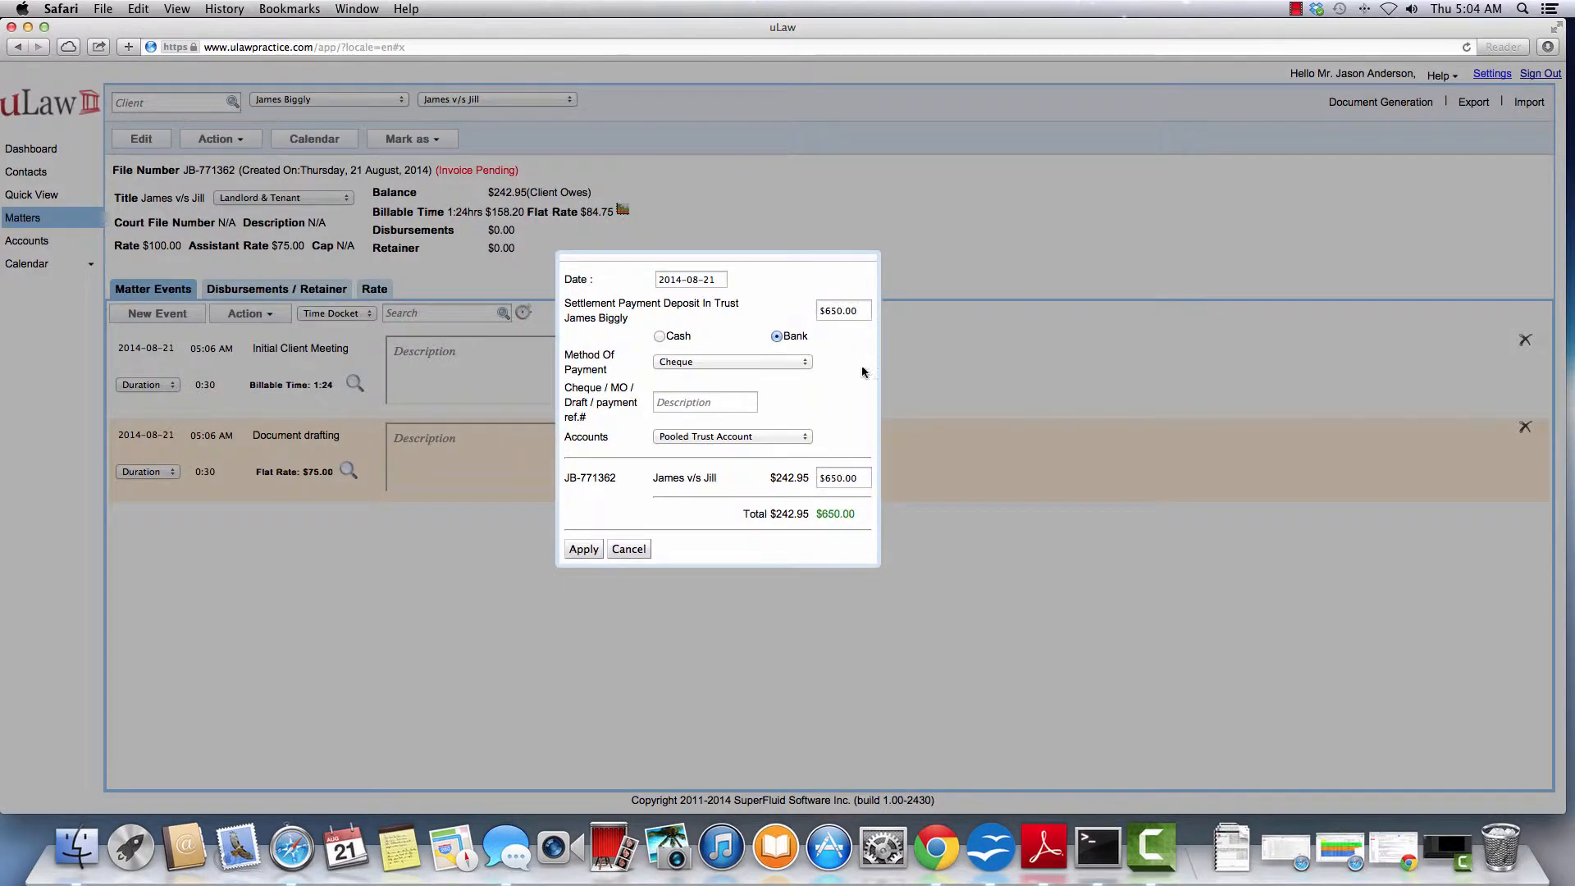
Step: Keep Cheque as the deposit's payment method, enter payment reference 778 and apply the deposit
{"action": "left_click", "coordinate": [767, 361]}
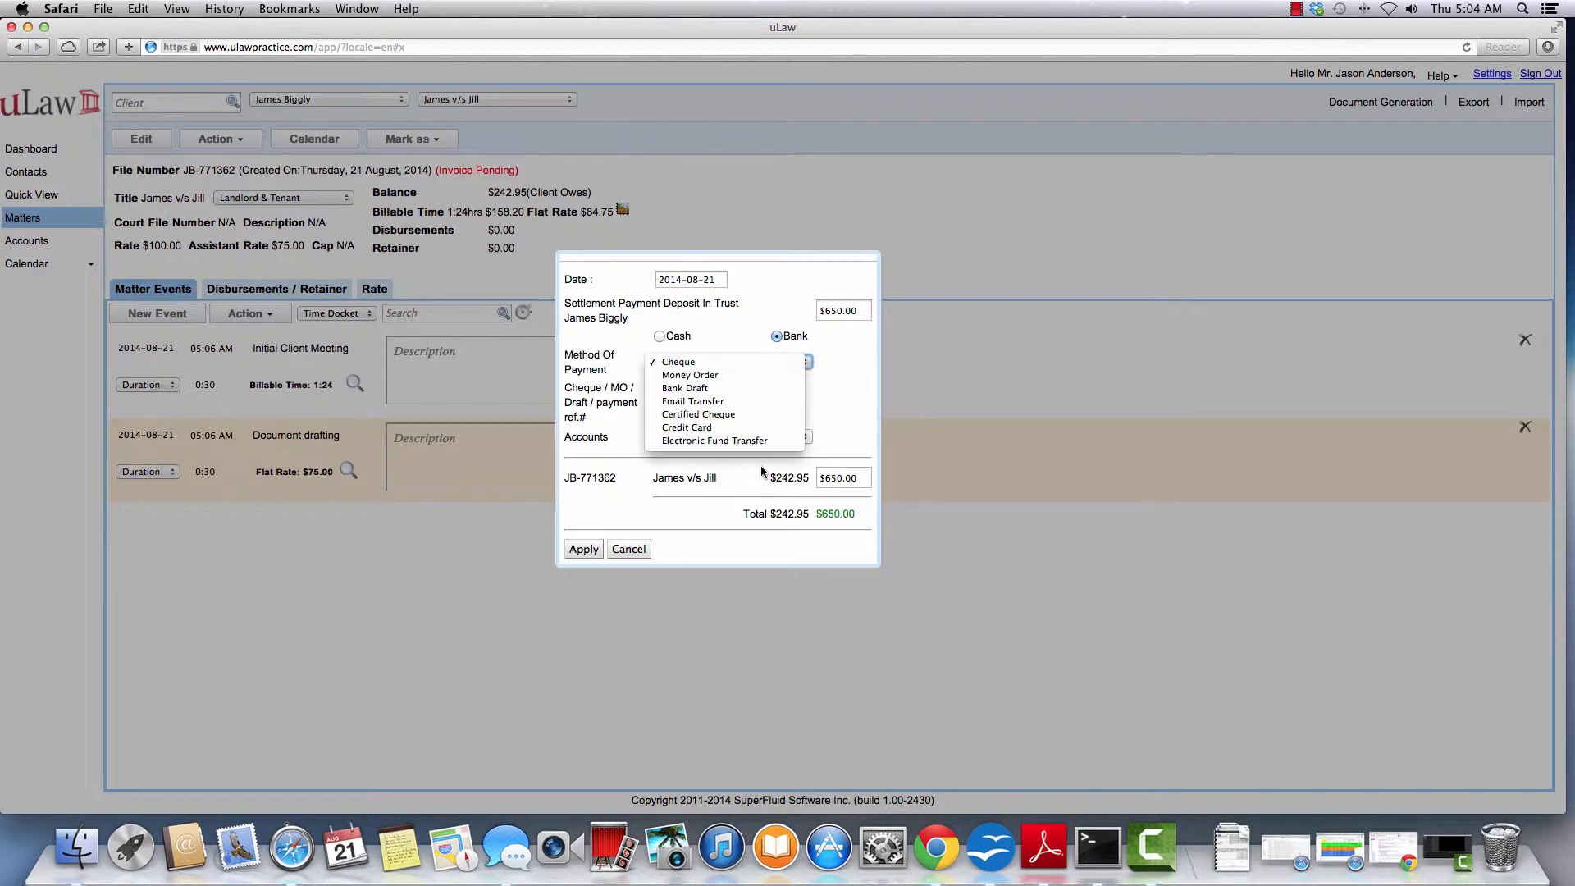
{"action": "left_click", "coordinate": [740, 362]}
{"action": "left_click", "coordinate": [673, 362]}
{"action": "left_click", "coordinate": [671, 367]}
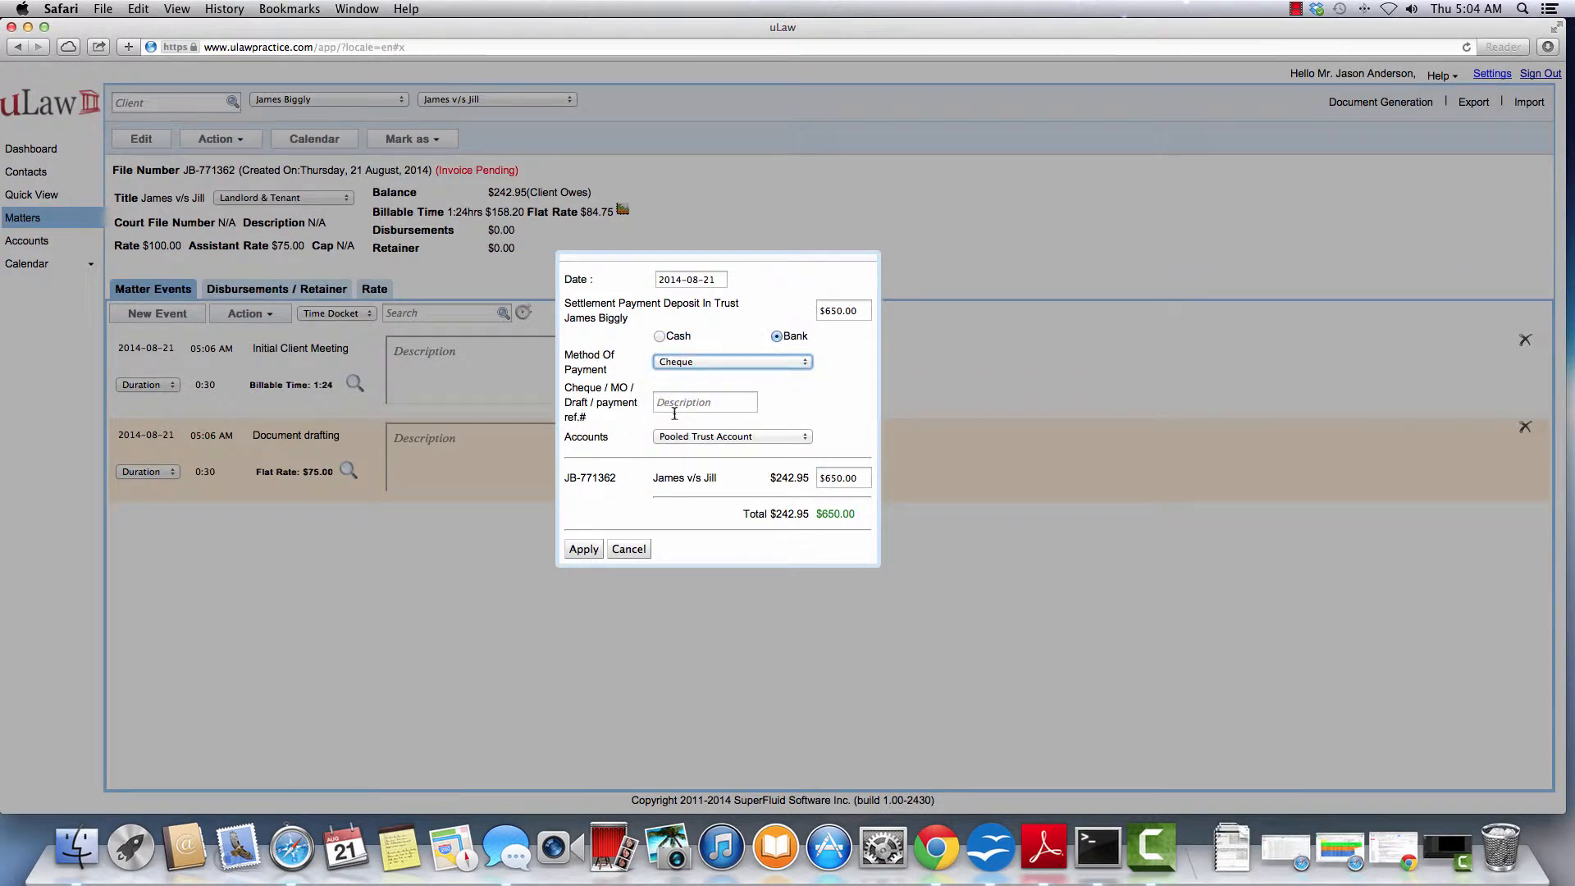
{"action": "left_click", "coordinate": [677, 405]}
{"action": "type", "text": "77"}
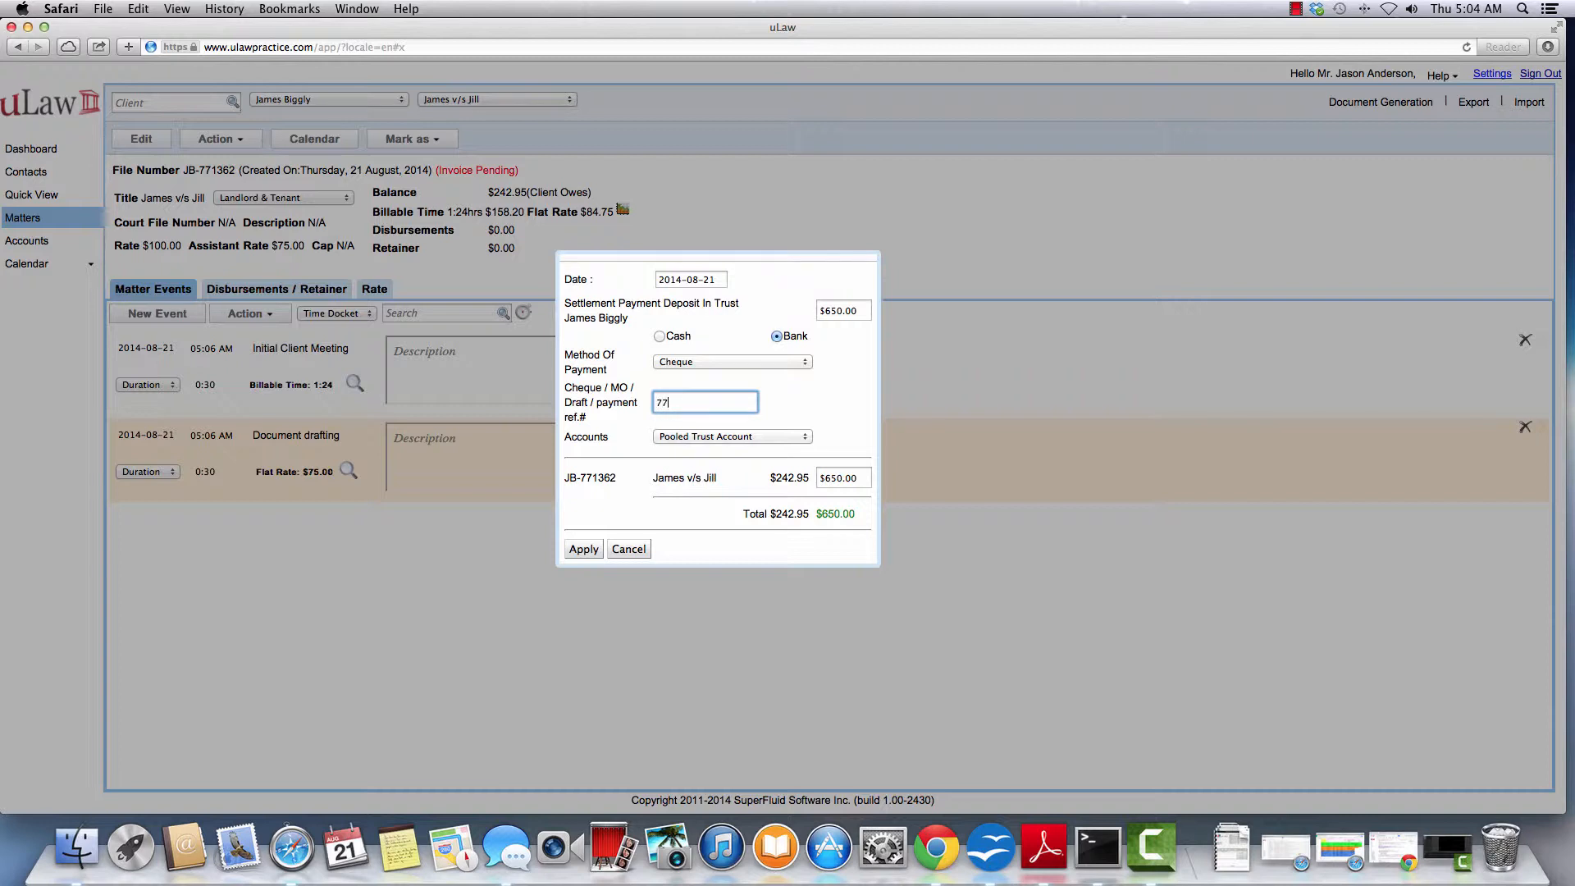
{"action": "type", "text": "8"}
{"action": "left_click", "coordinate": [582, 550]}
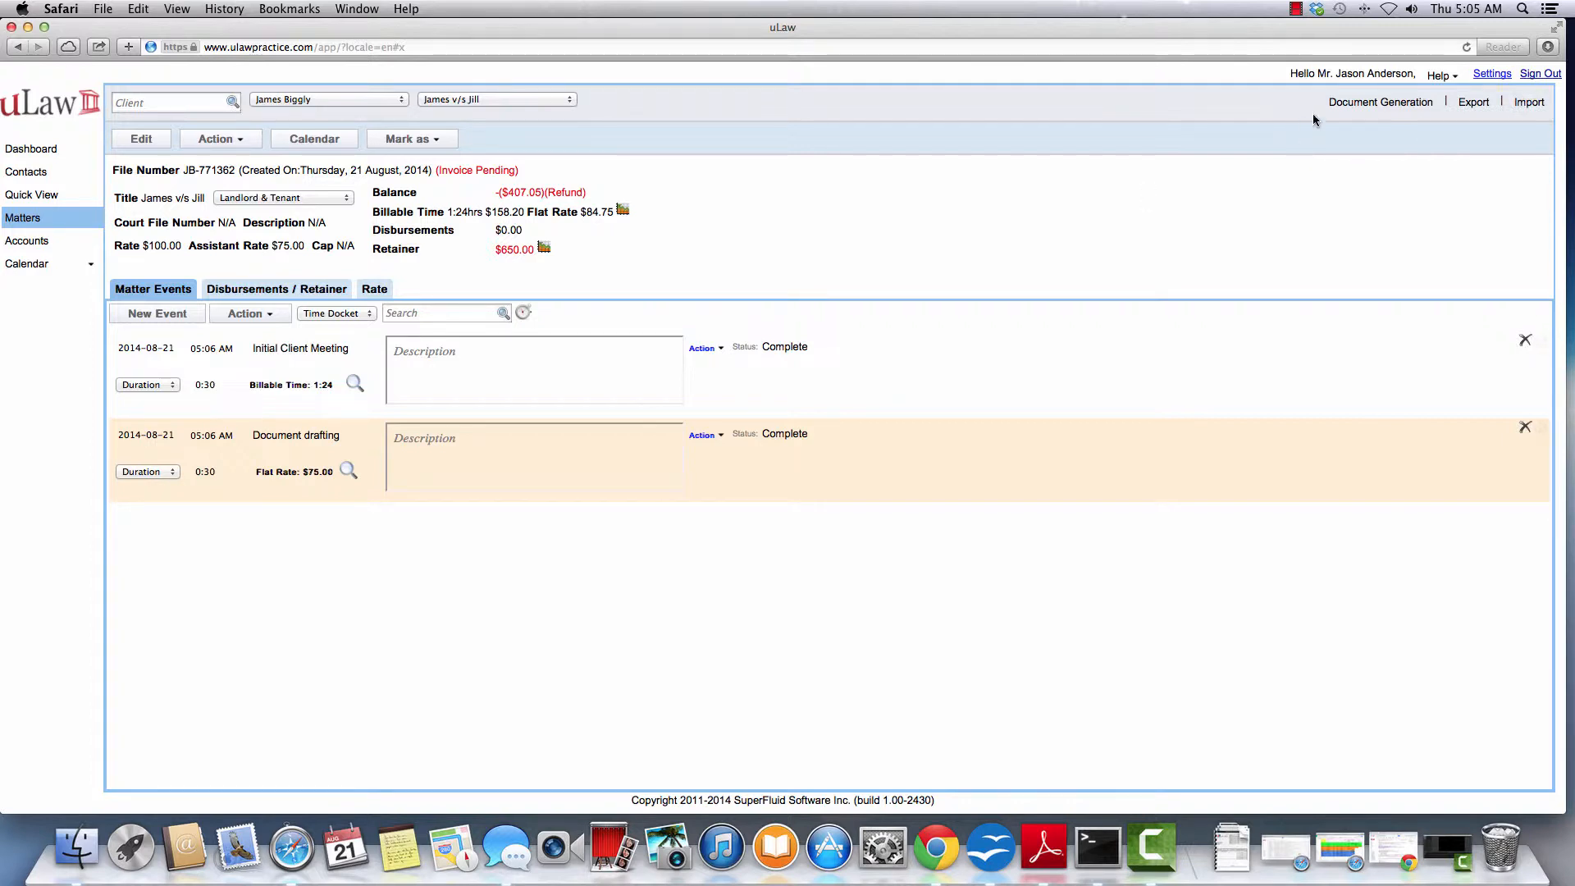
Step: Generate a complete invoice marked as paid, download it and check its retainer balance in trust
{"action": "left_click", "coordinate": [1381, 102]}
{"action": "mouse_move", "coordinate": [1366, 144]}
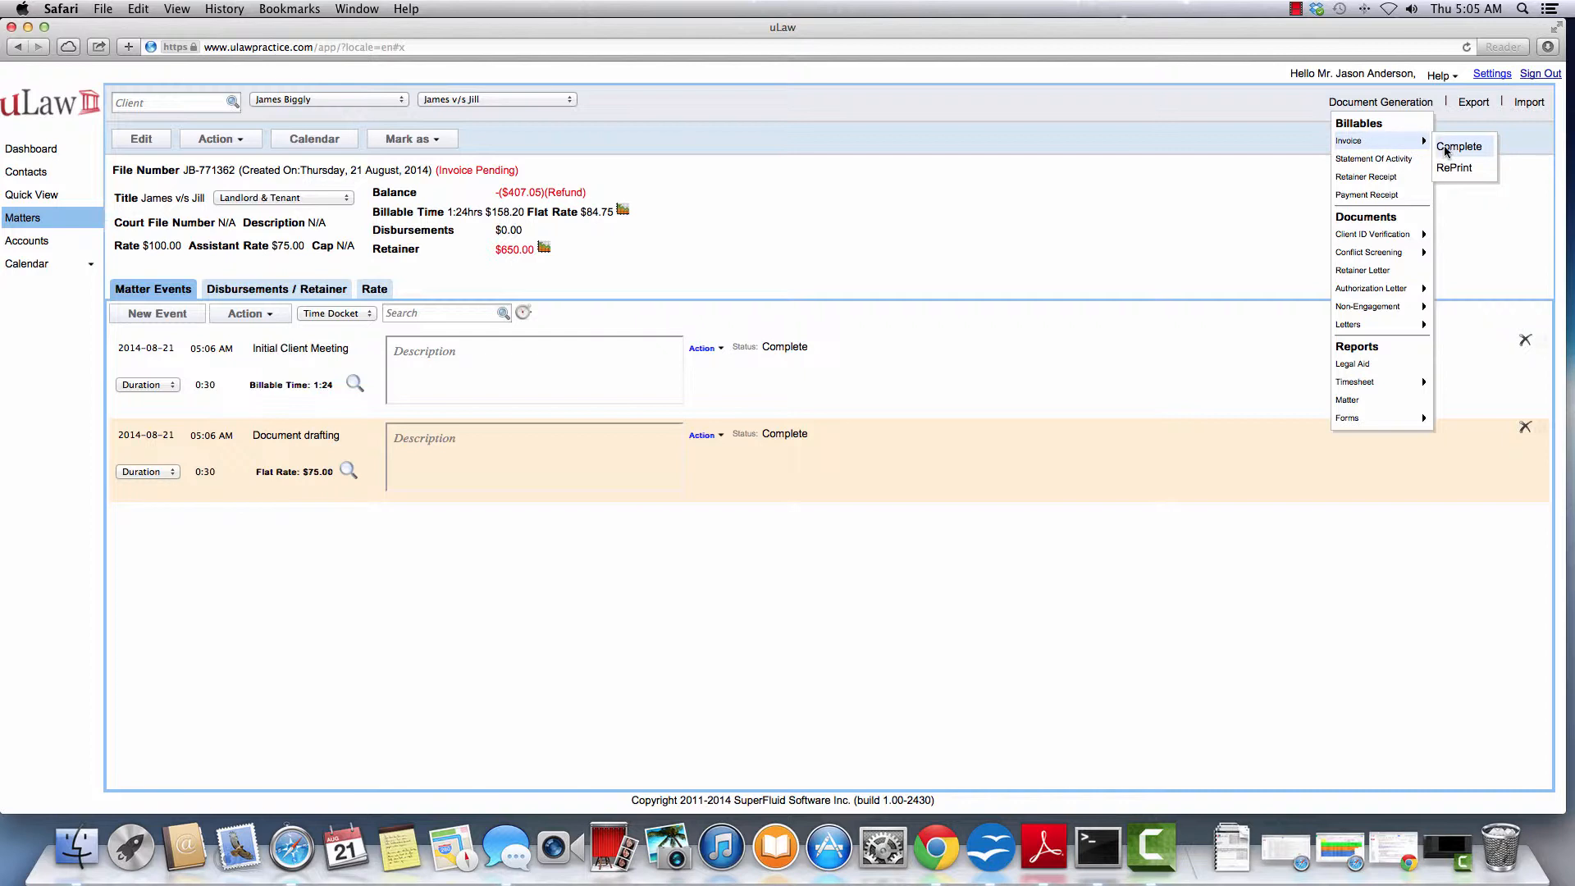
{"action": "left_click", "coordinate": [1447, 151]}
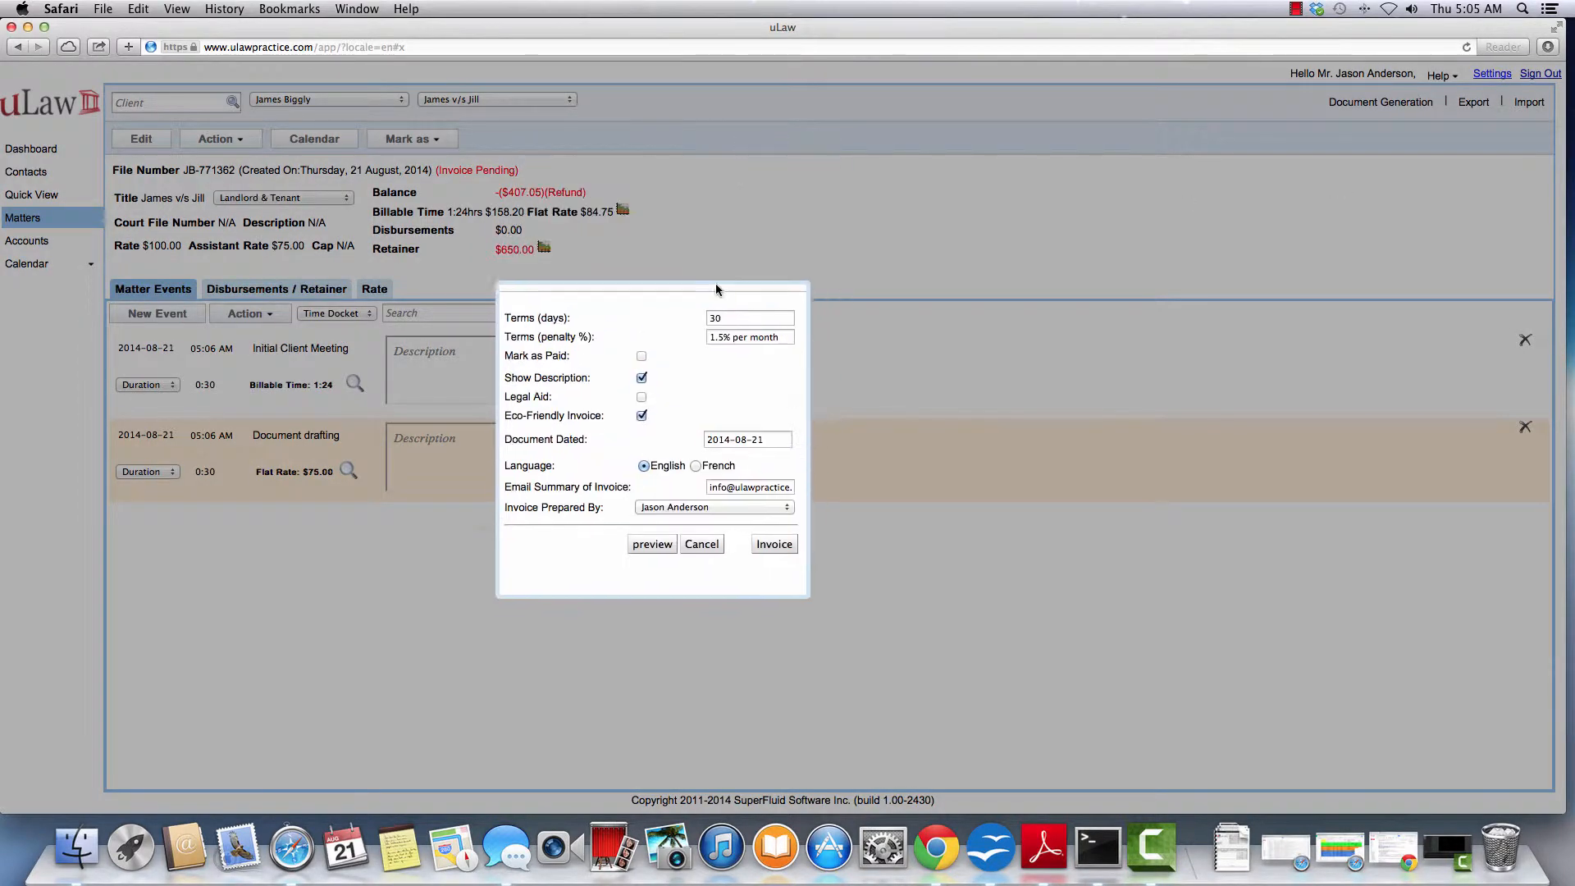
{"action": "left_click", "coordinate": [640, 366]}
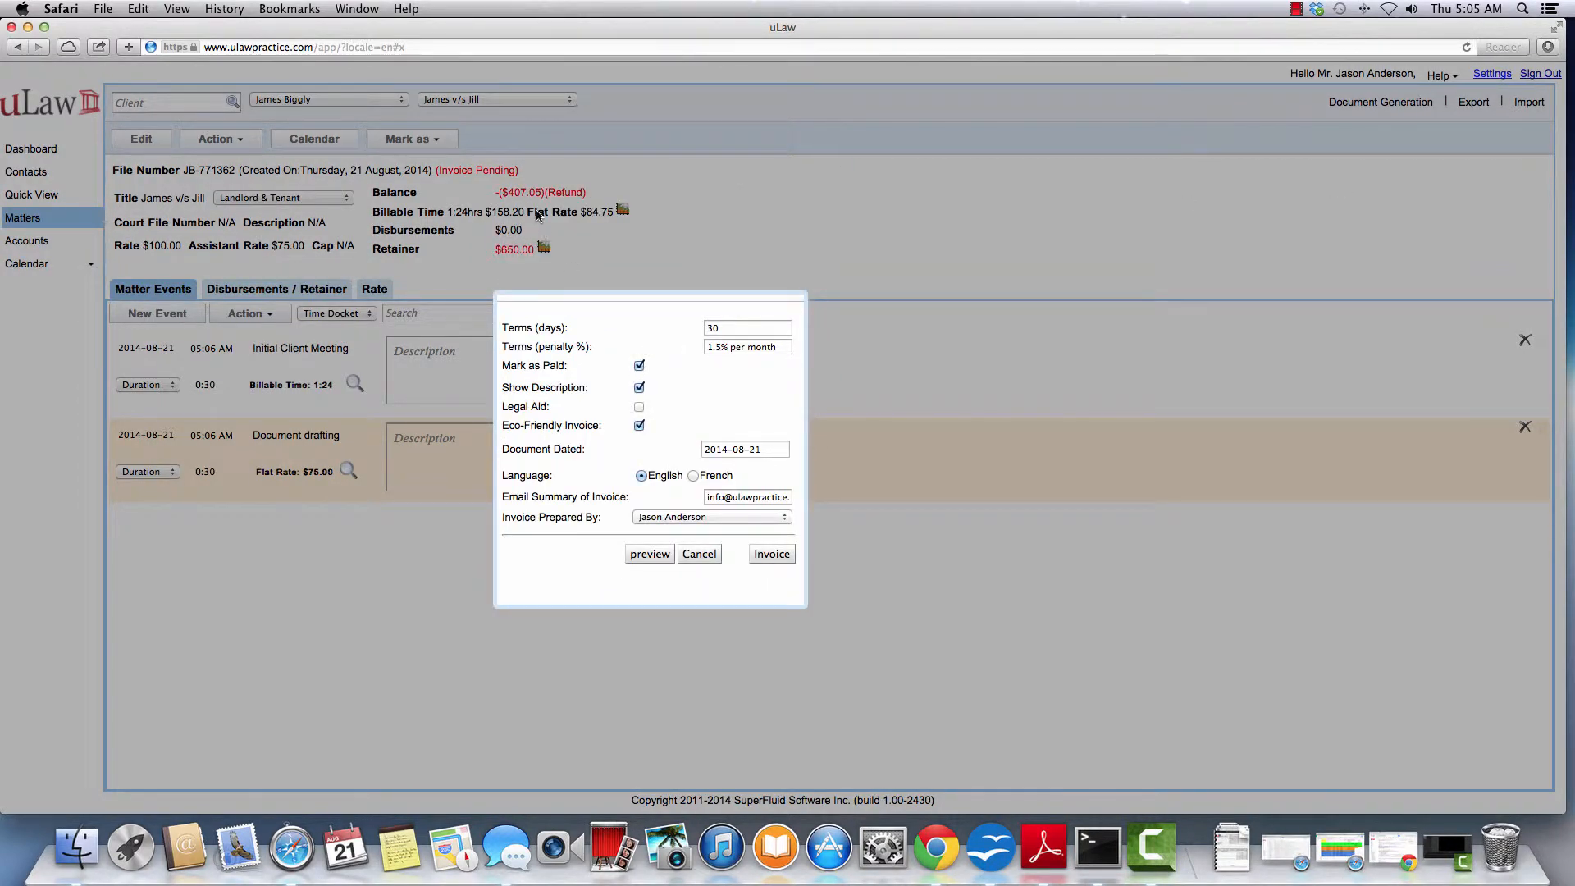
{"action": "left_click", "coordinate": [771, 555]}
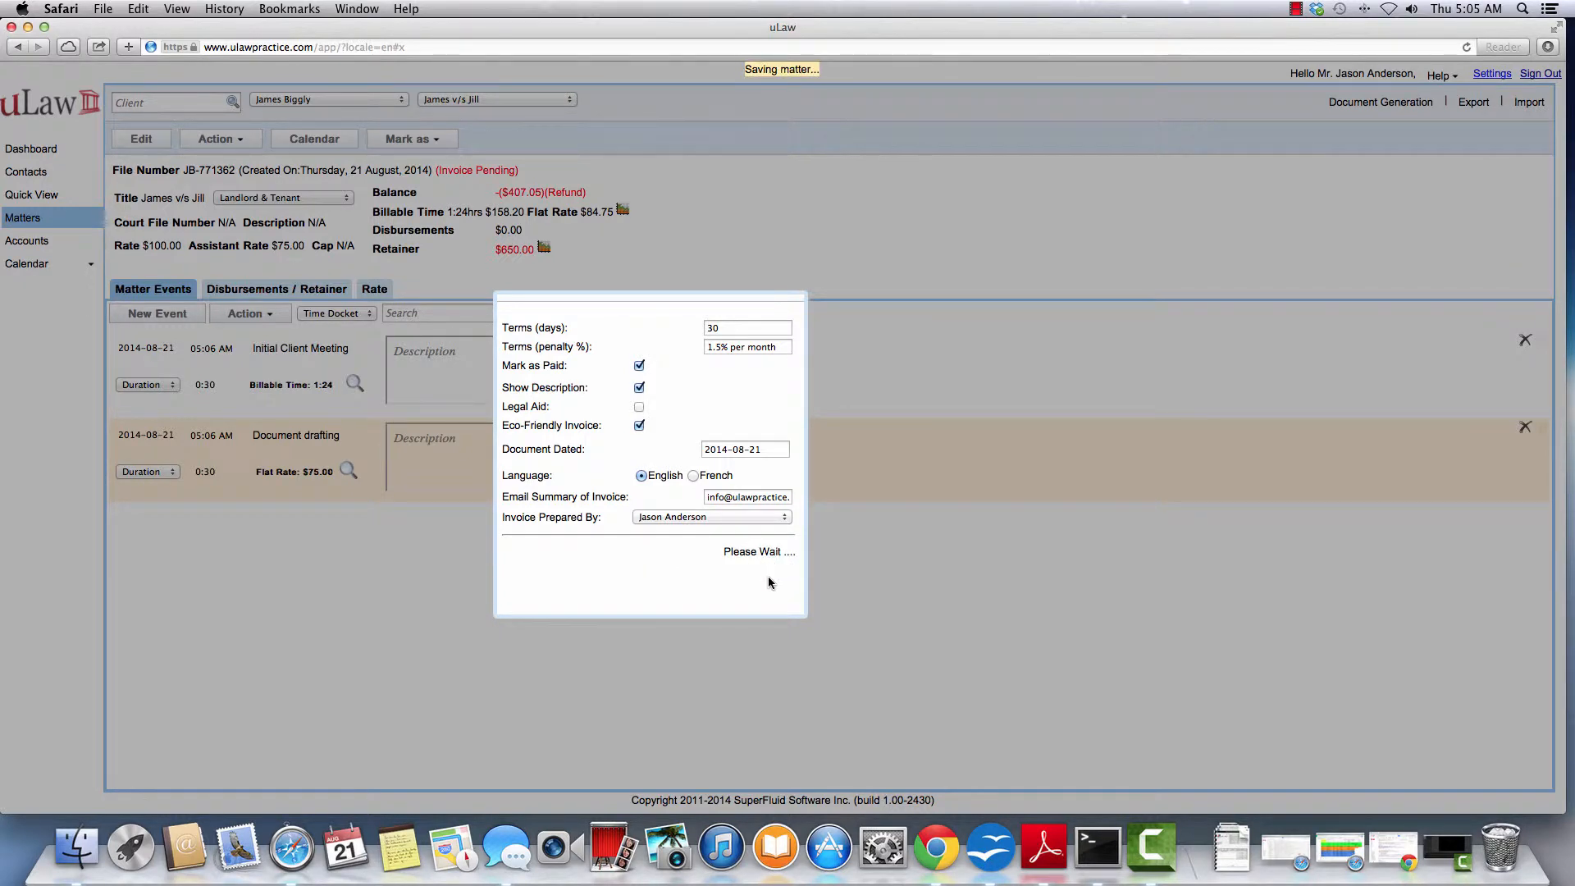
{"action": "left_click", "coordinate": [769, 574]}
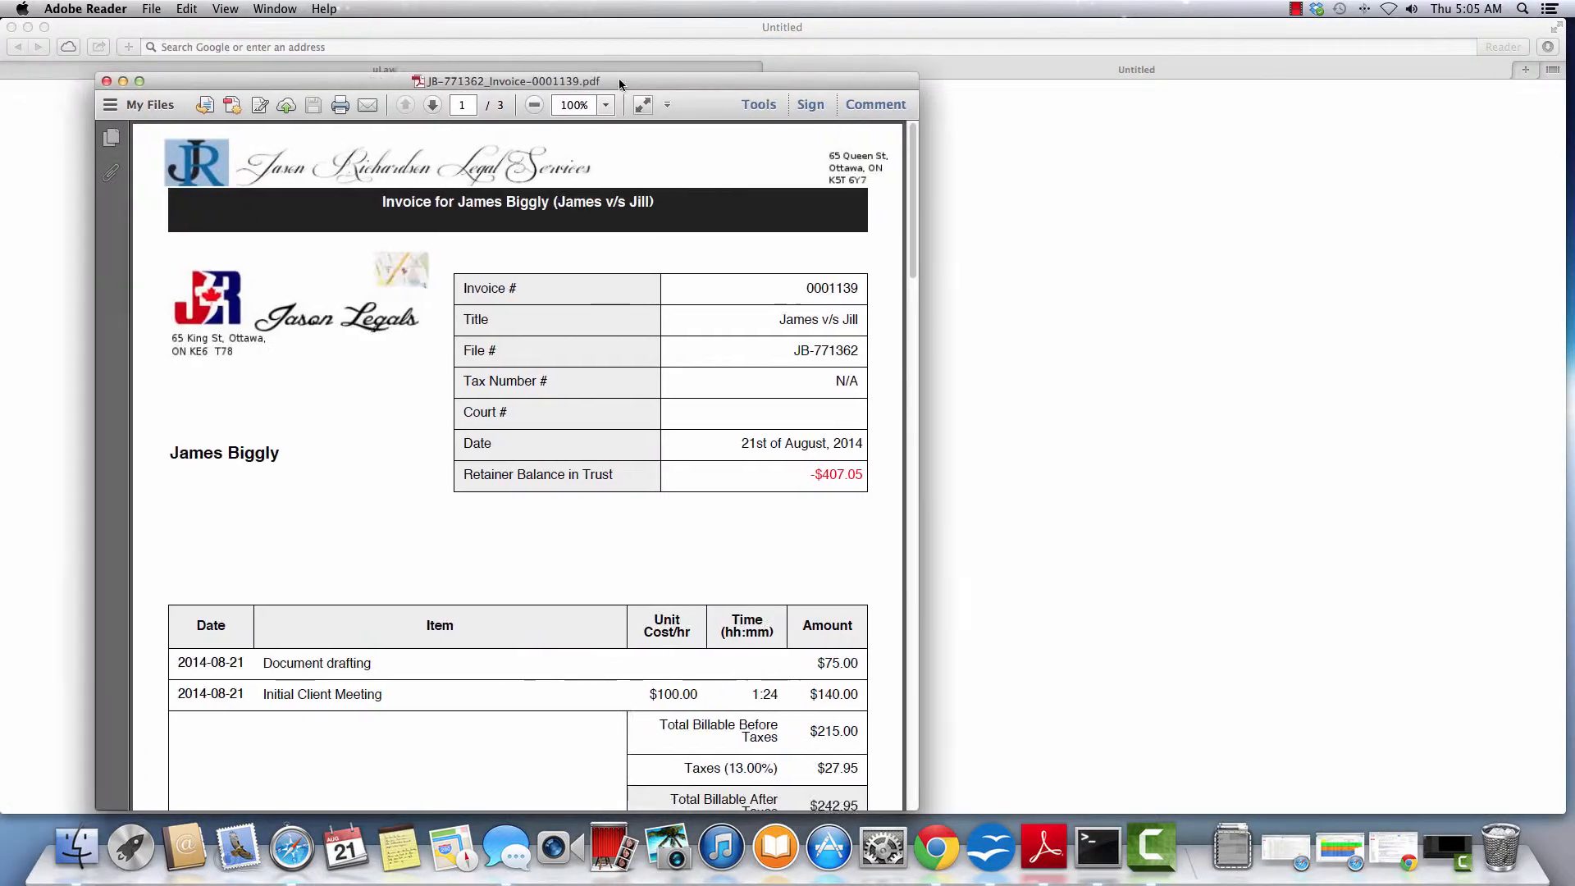
{"action": "scroll", "coordinate": [674, 301], "scroll_direction": "down", "scroll_amount": 2}
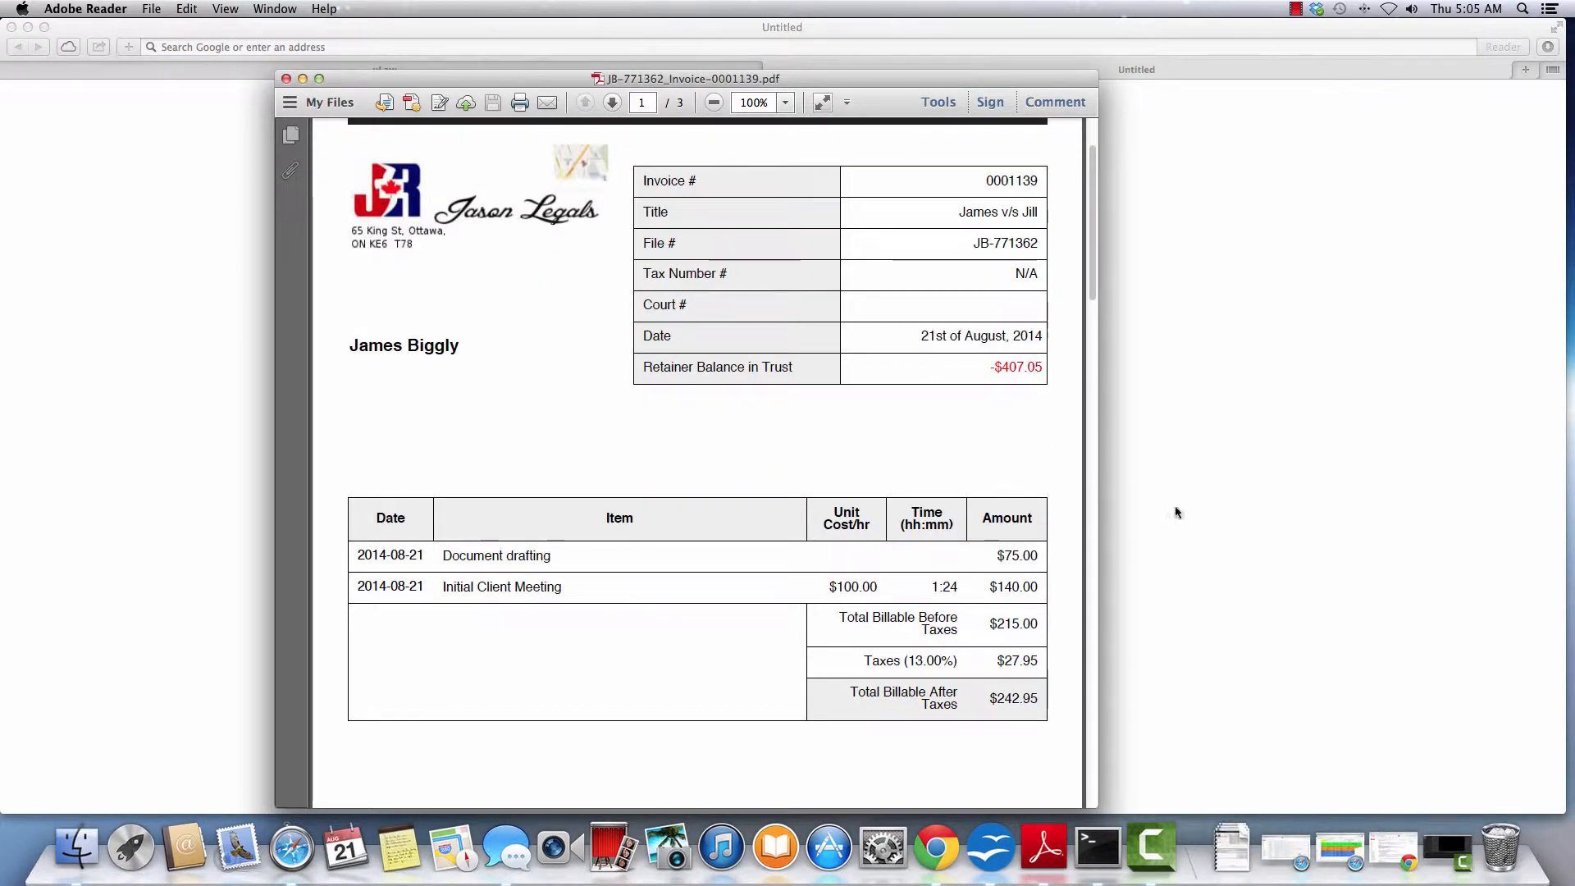
{"action": "left_click_drag", "start_coordinate": [991, 366], "coordinate": [1050, 367]}
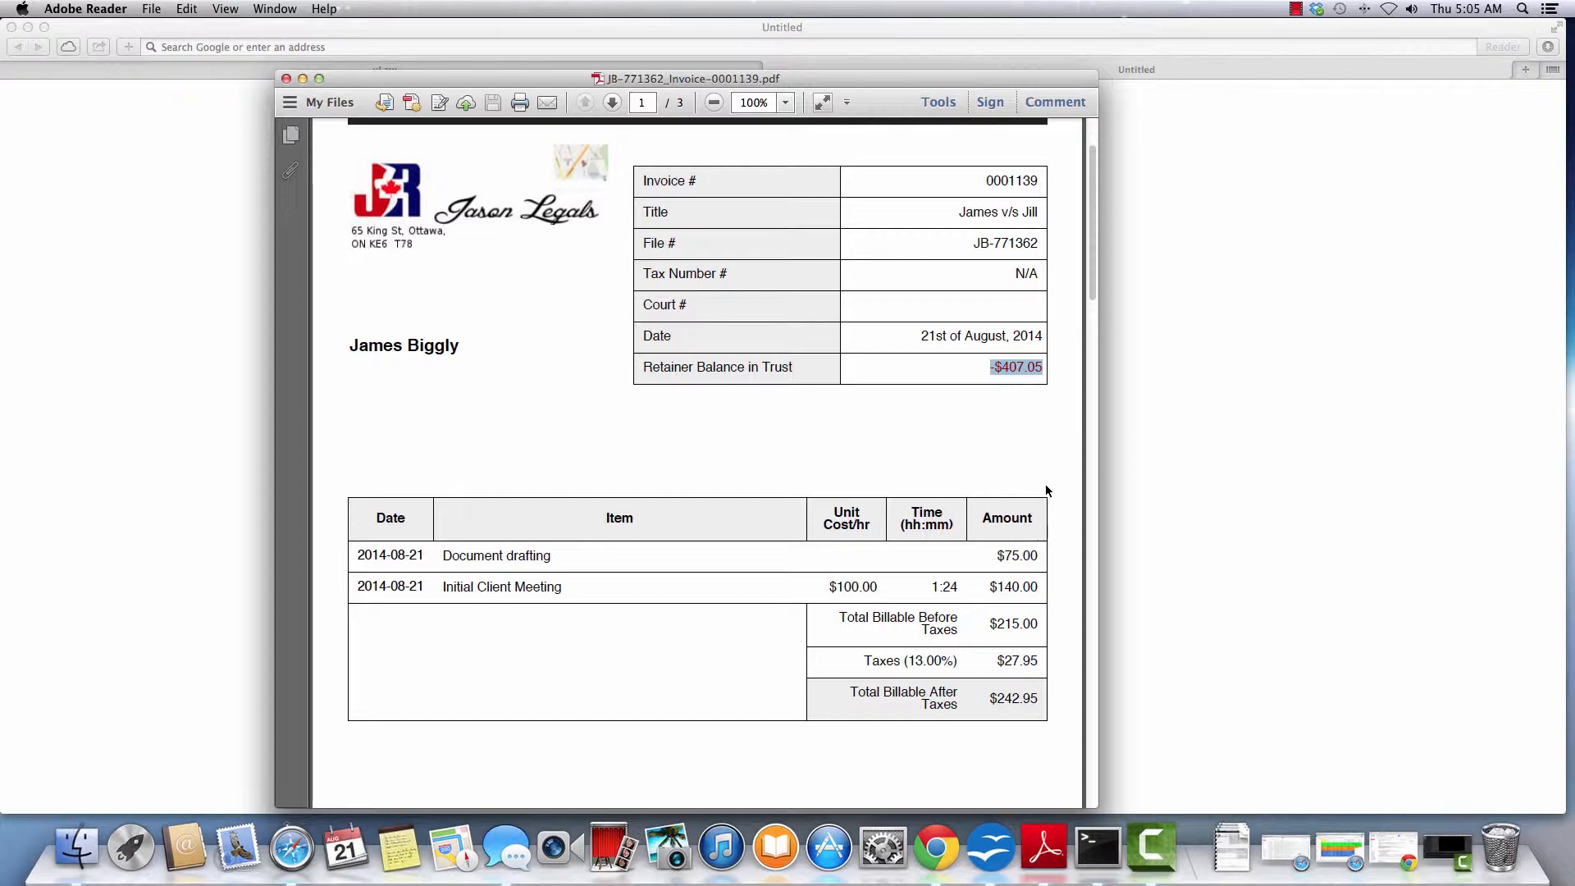
Step: Back in uLaw, transfer the new invoice's amount from the Pooled Trust Account to Royal bank by cheque with payment reference 7790
{"action": "left_click", "coordinate": [201, 215]}
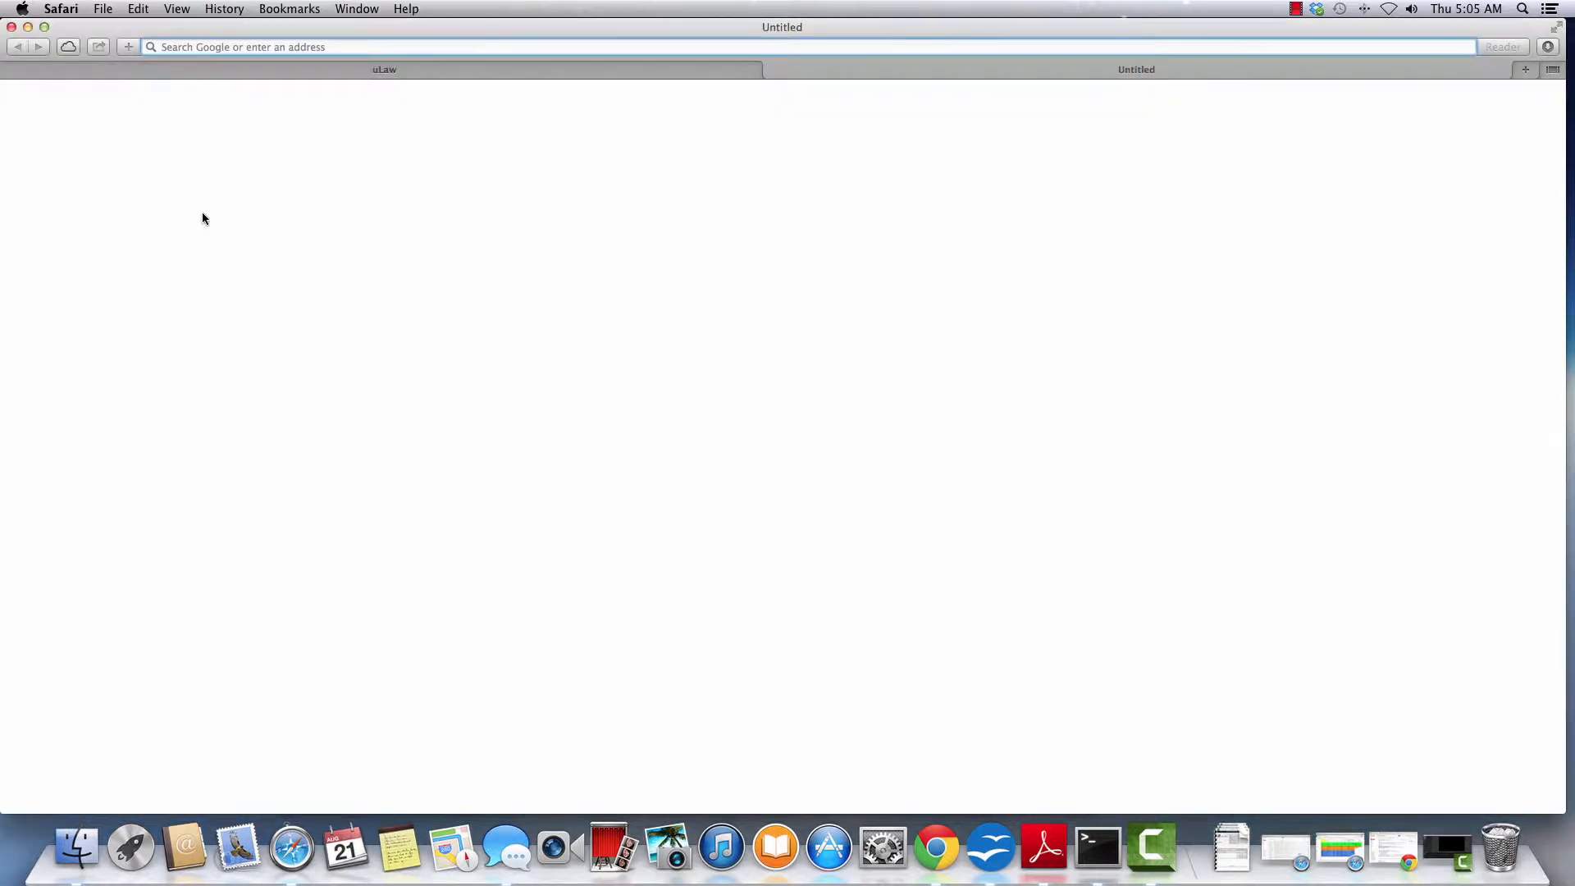
{"action": "left_click", "coordinate": [285, 72]}
{"action": "left_click", "coordinate": [239, 160]}
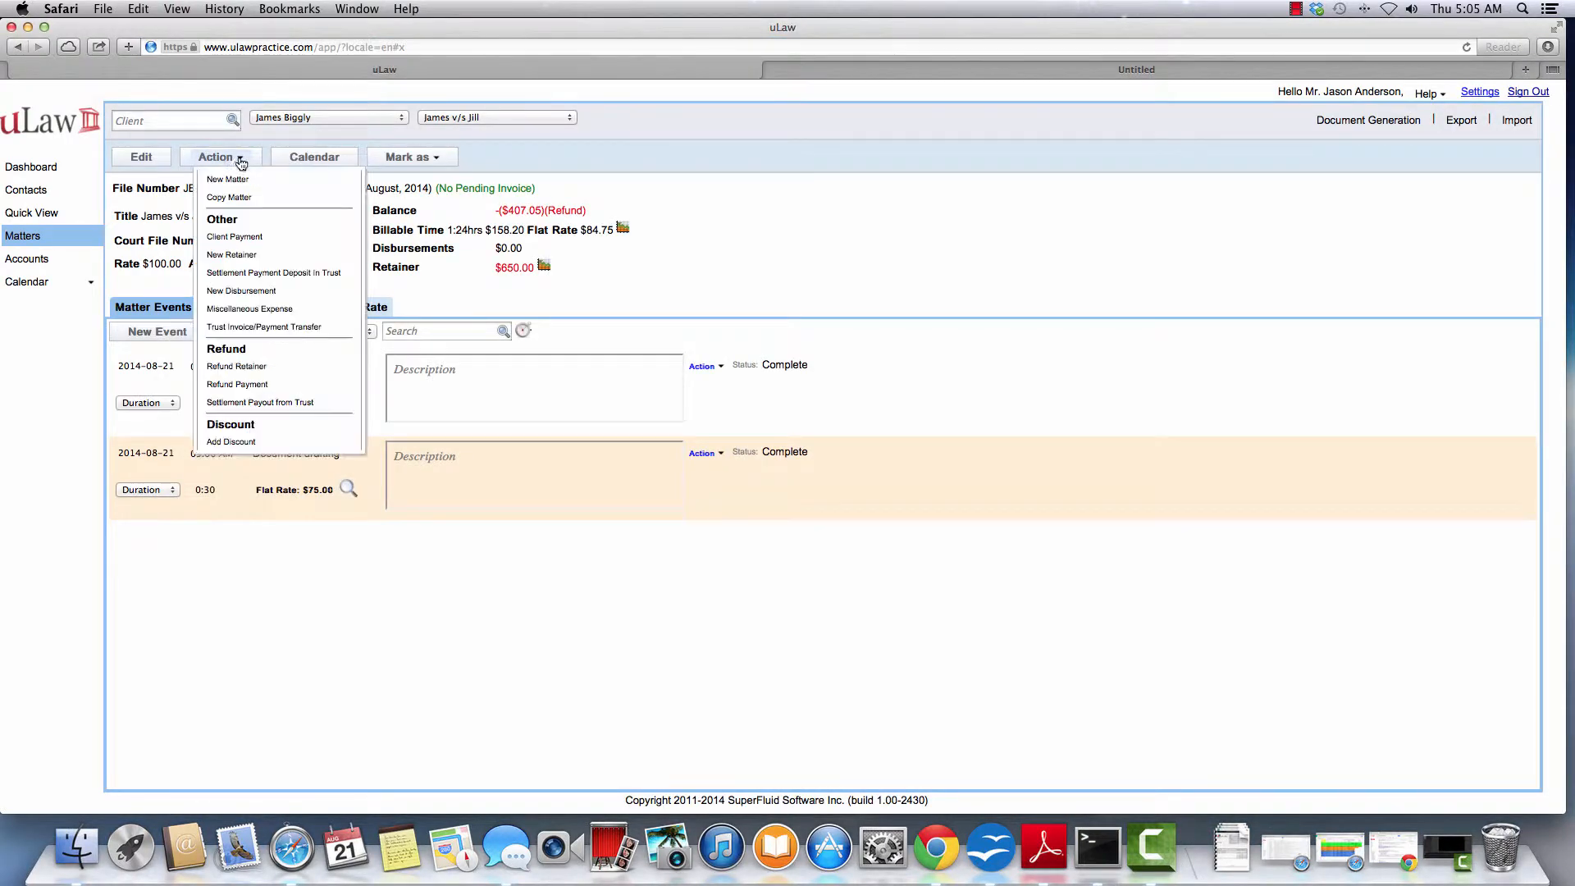
{"action": "left_click", "coordinate": [274, 327]}
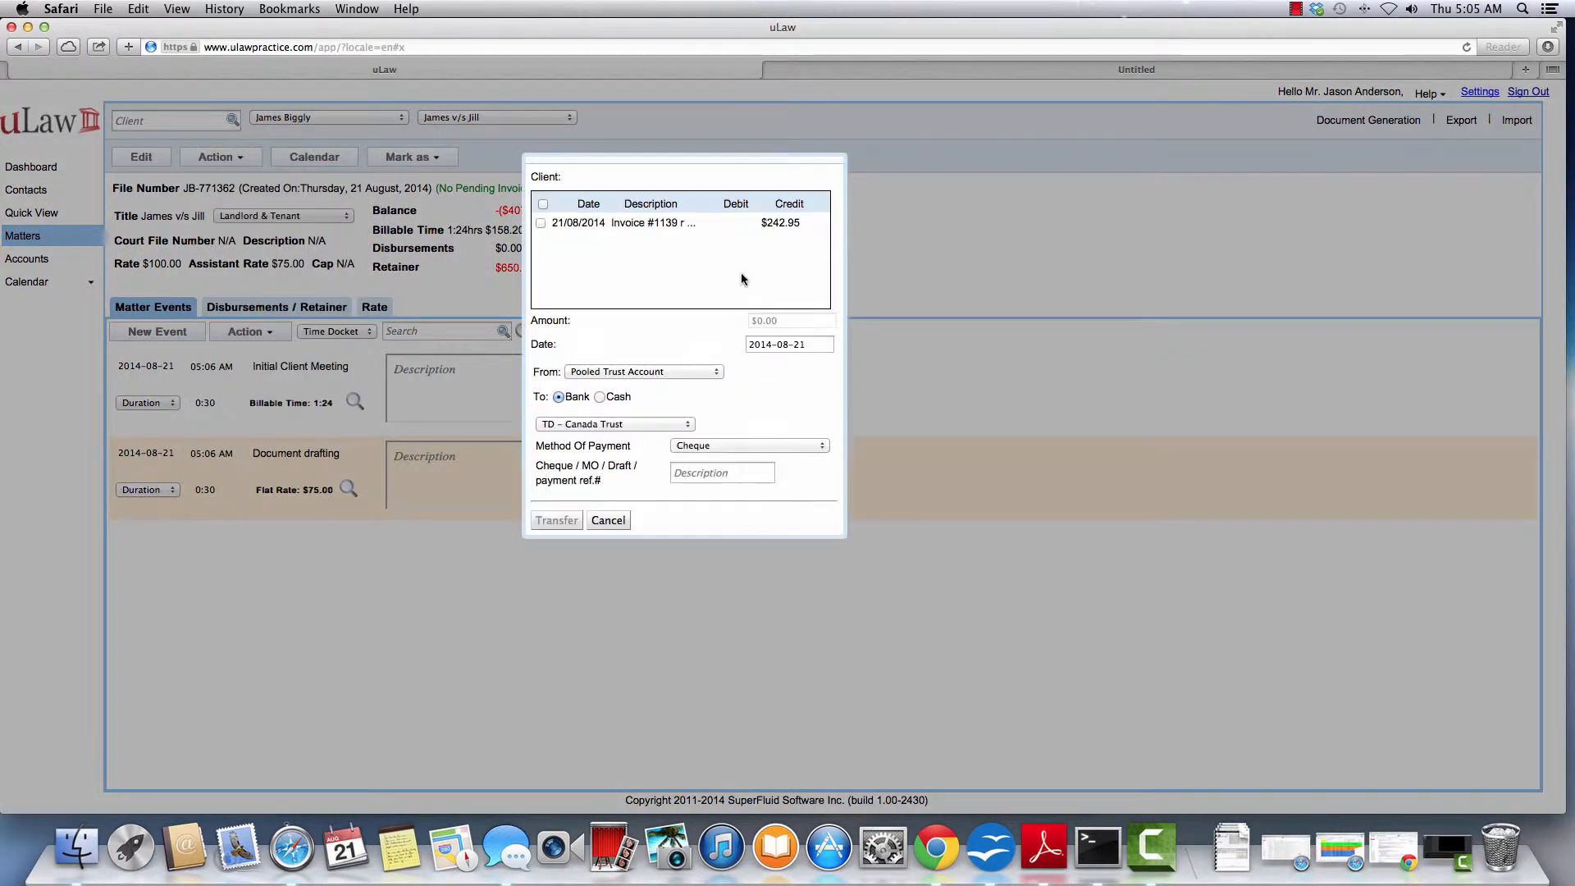
{"action": "left_click", "coordinate": [541, 223]}
{"action": "left_click", "coordinate": [612, 425]}
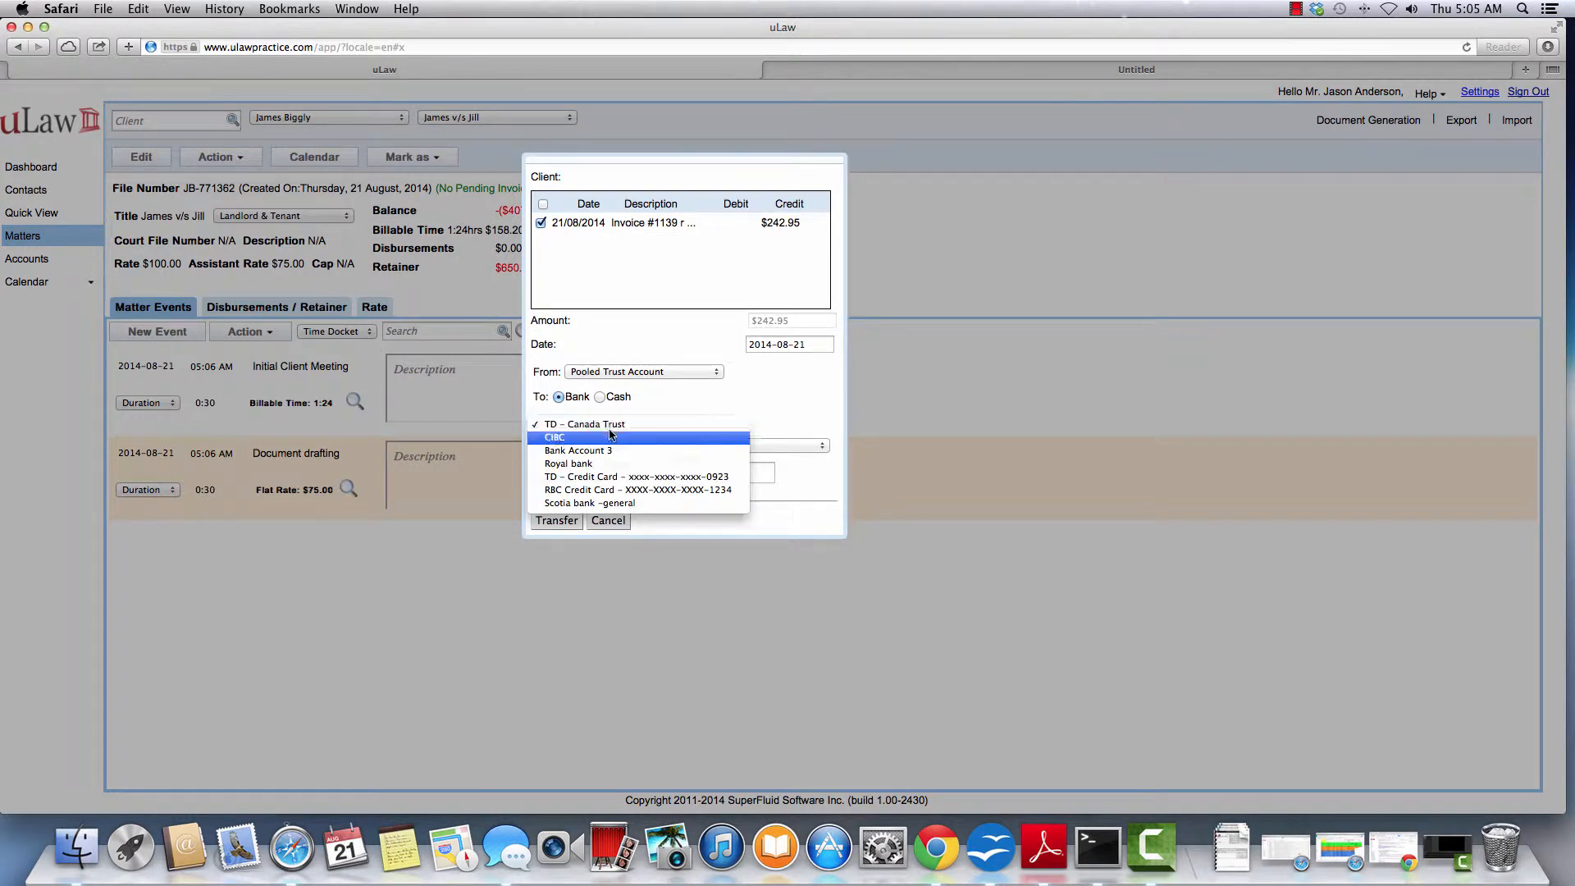
{"action": "left_click", "coordinate": [605, 466]}
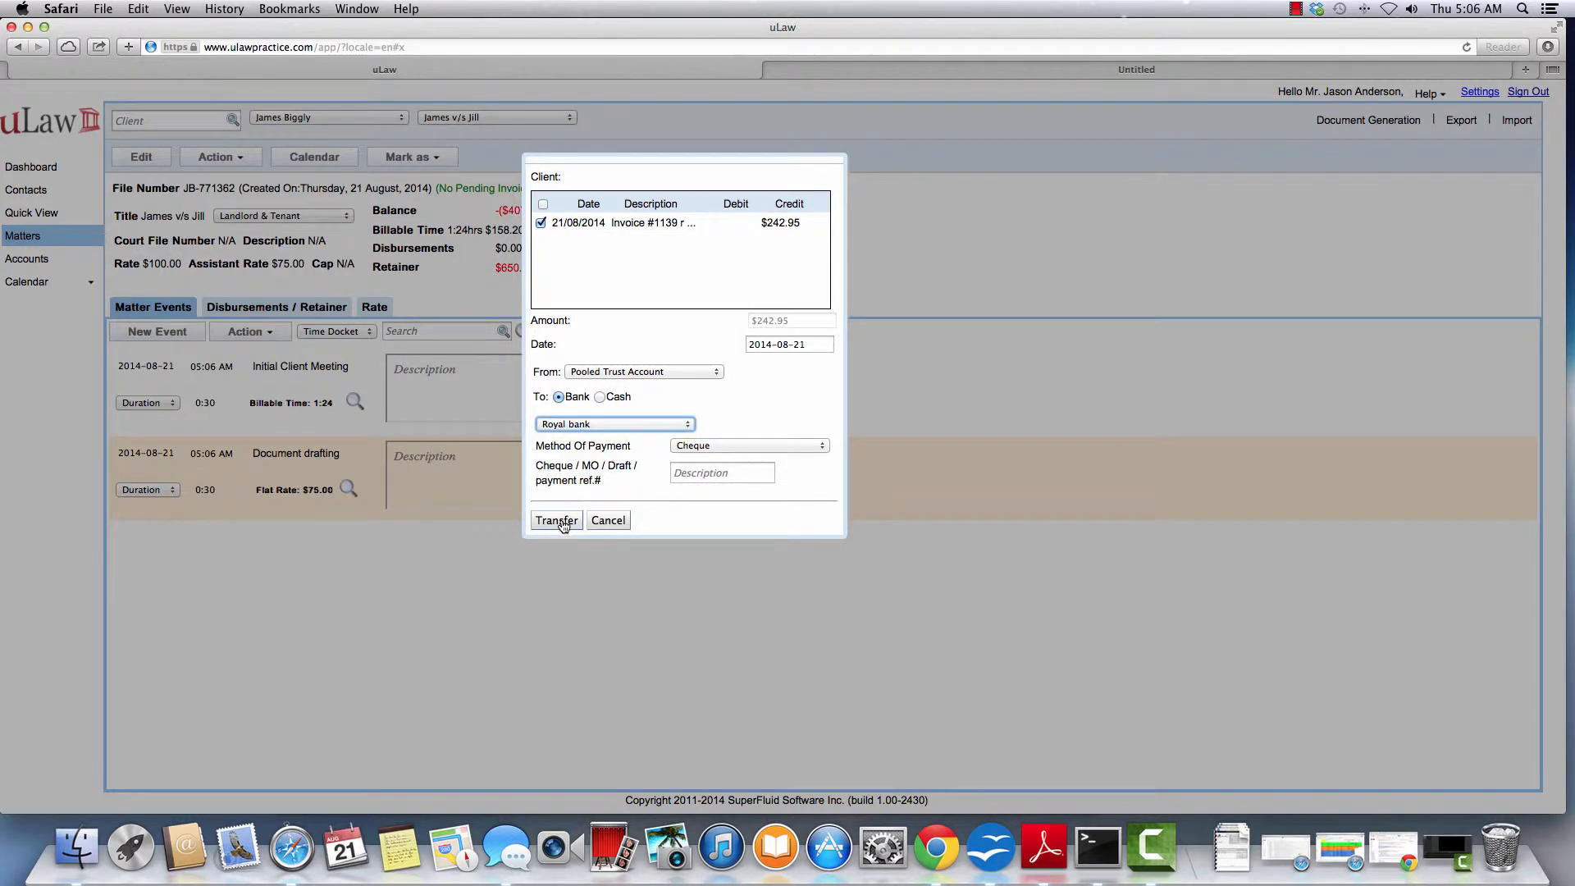
{"action": "left_click", "coordinate": [691, 474]}
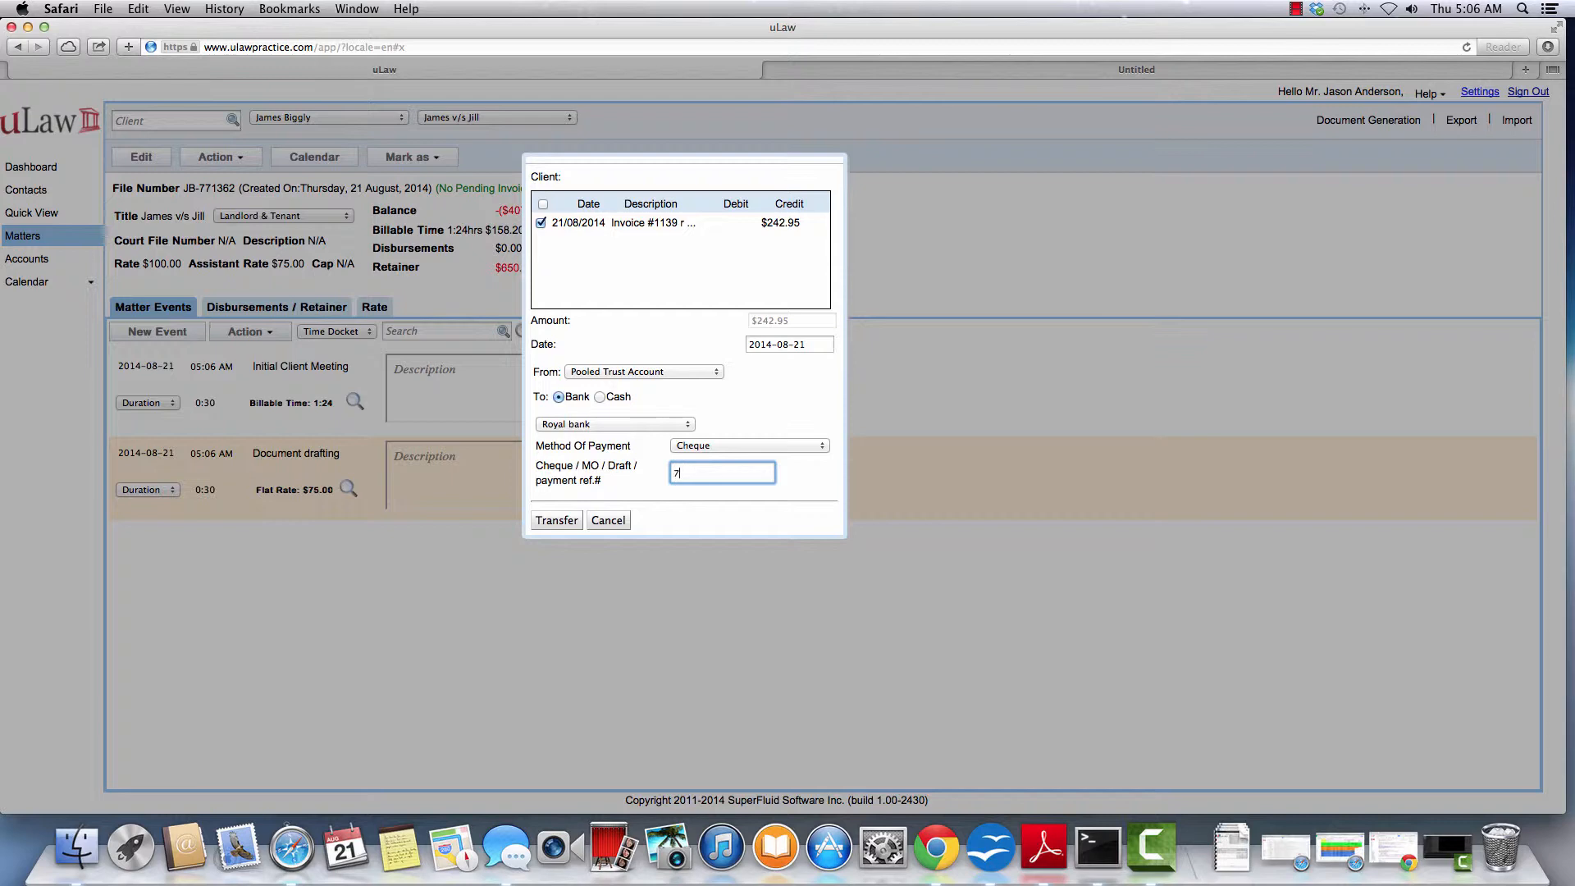
{"action": "type", "text": "7790"}
{"action": "left_click", "coordinate": [548, 521]}
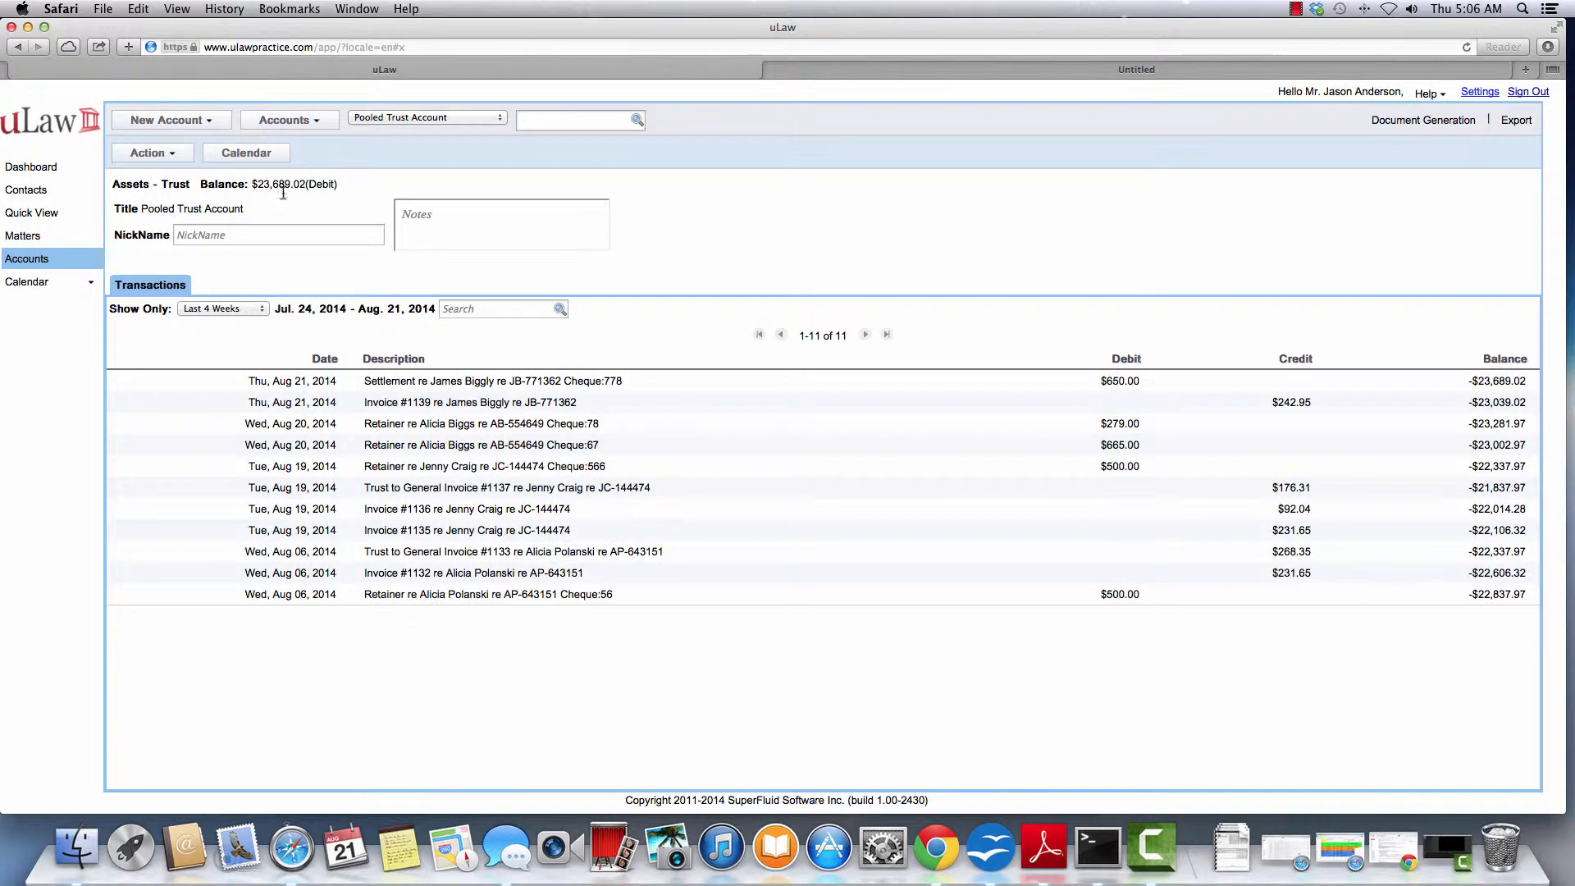
Step: Return to the matter and start a settlement payout from trust by cheque with cheque number 7790
{"action": "left_click", "coordinate": [33, 238]}
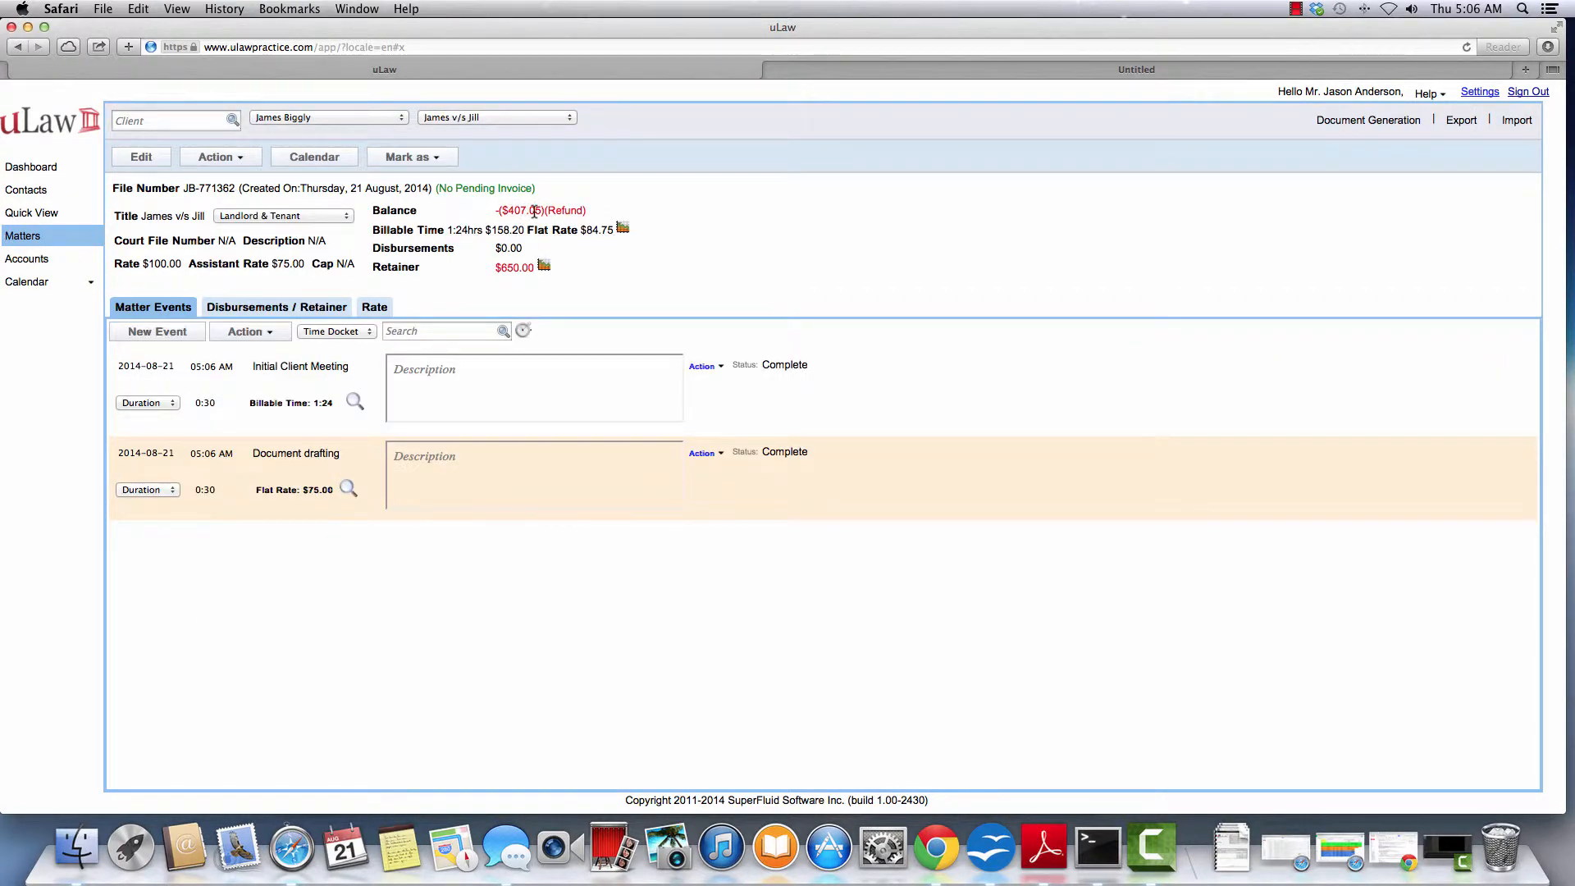
{"action": "left_click", "coordinate": [239, 161]}
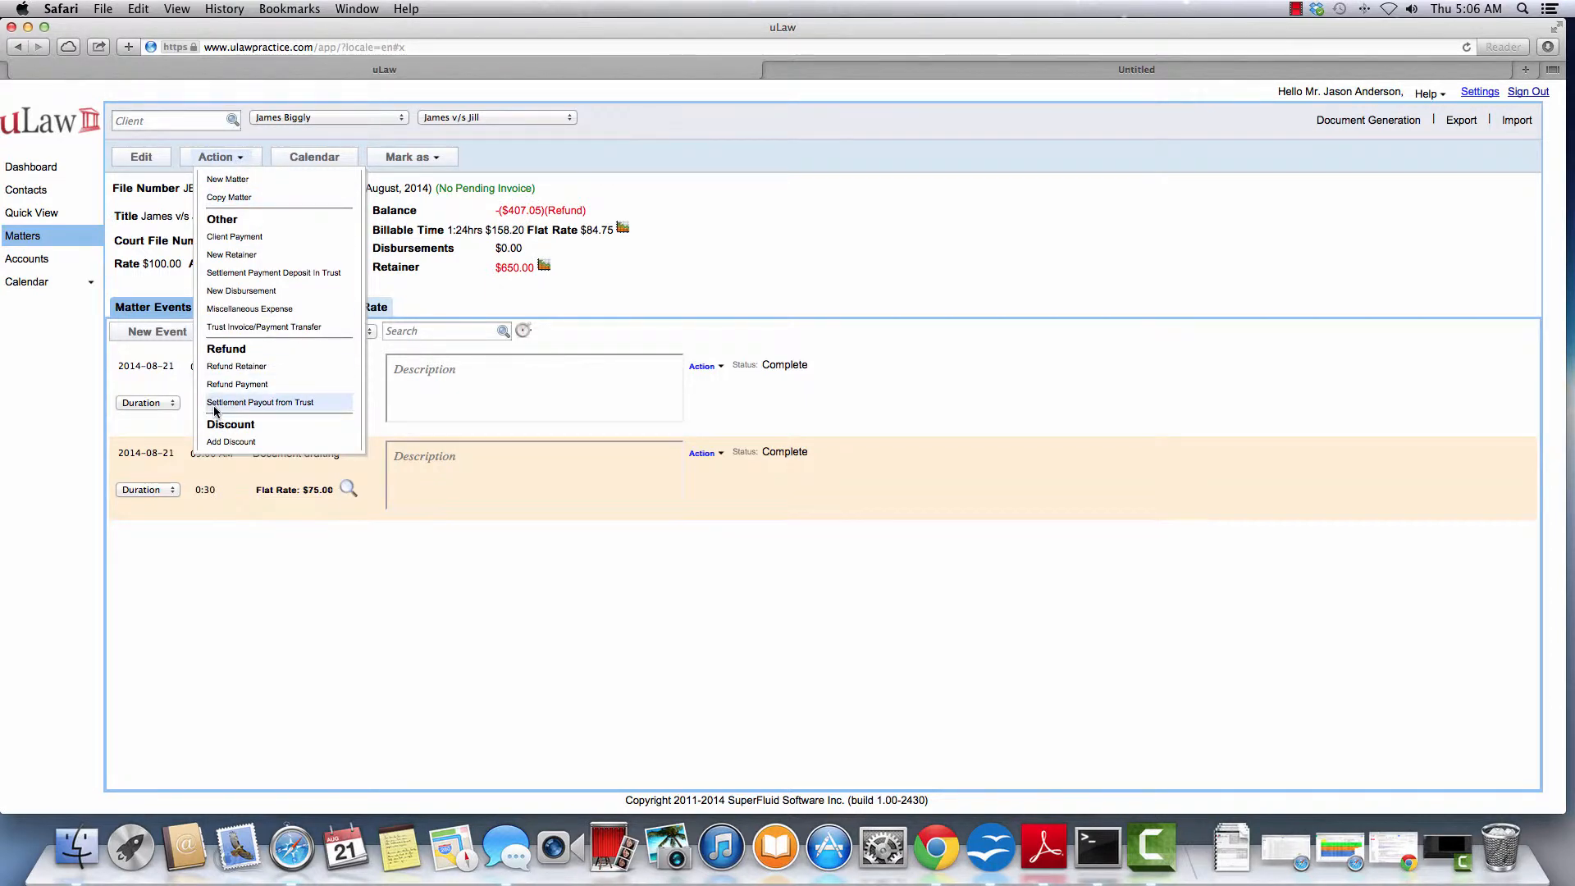
{"action": "left_click", "coordinate": [277, 402]}
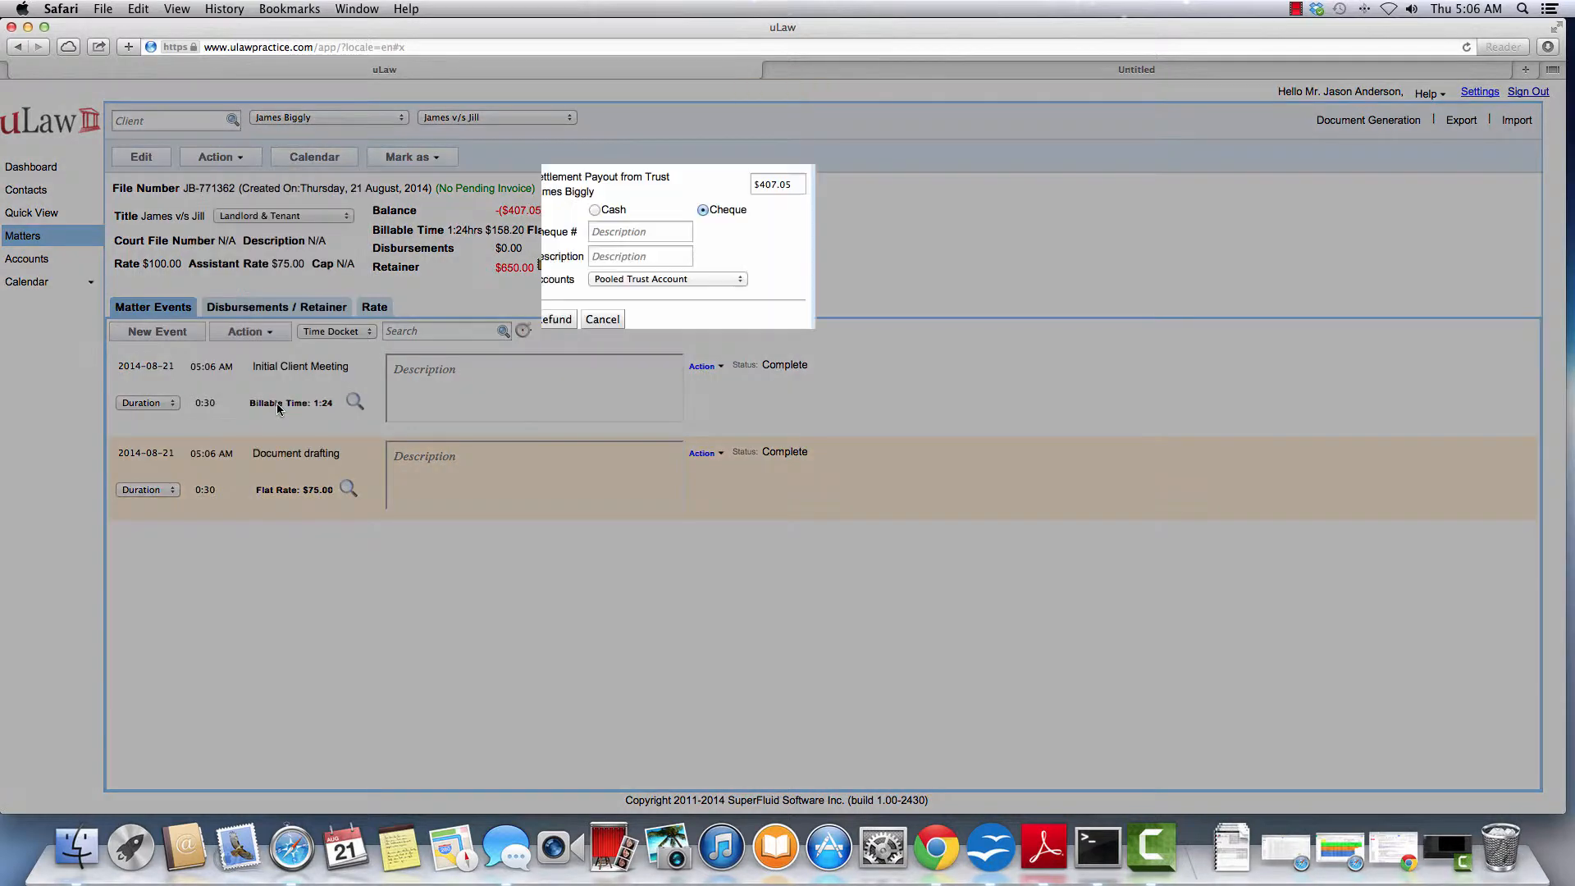
{"action": "left_click_drag", "start_coordinate": [636, 158], "coordinate": [649, 404]}
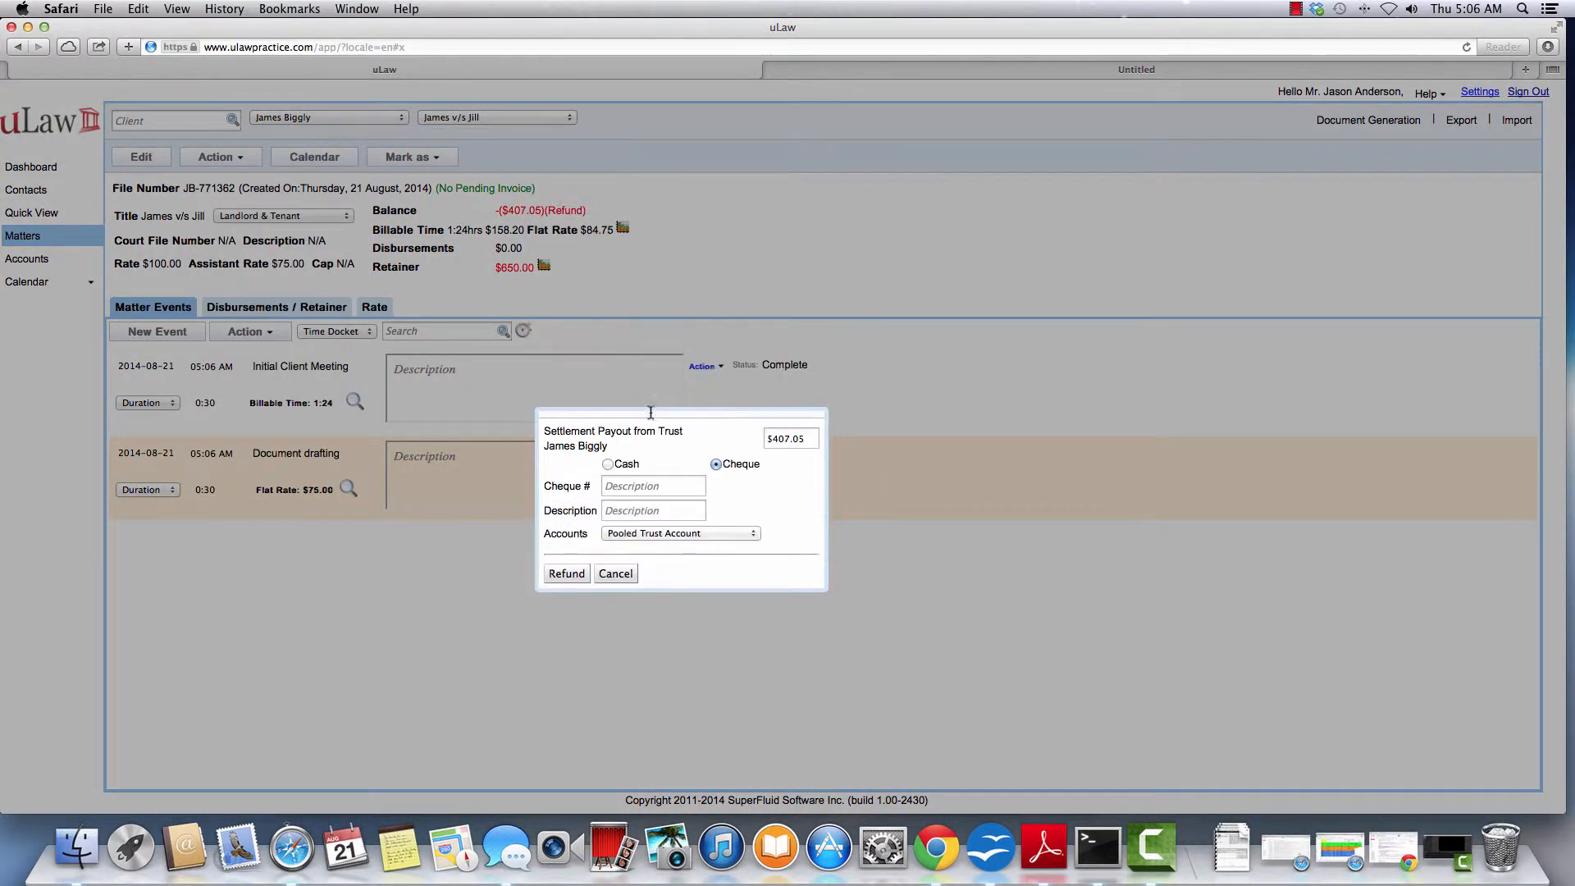
{"action": "left_click", "coordinate": [653, 483]}
{"action": "type", "text": "7790"}
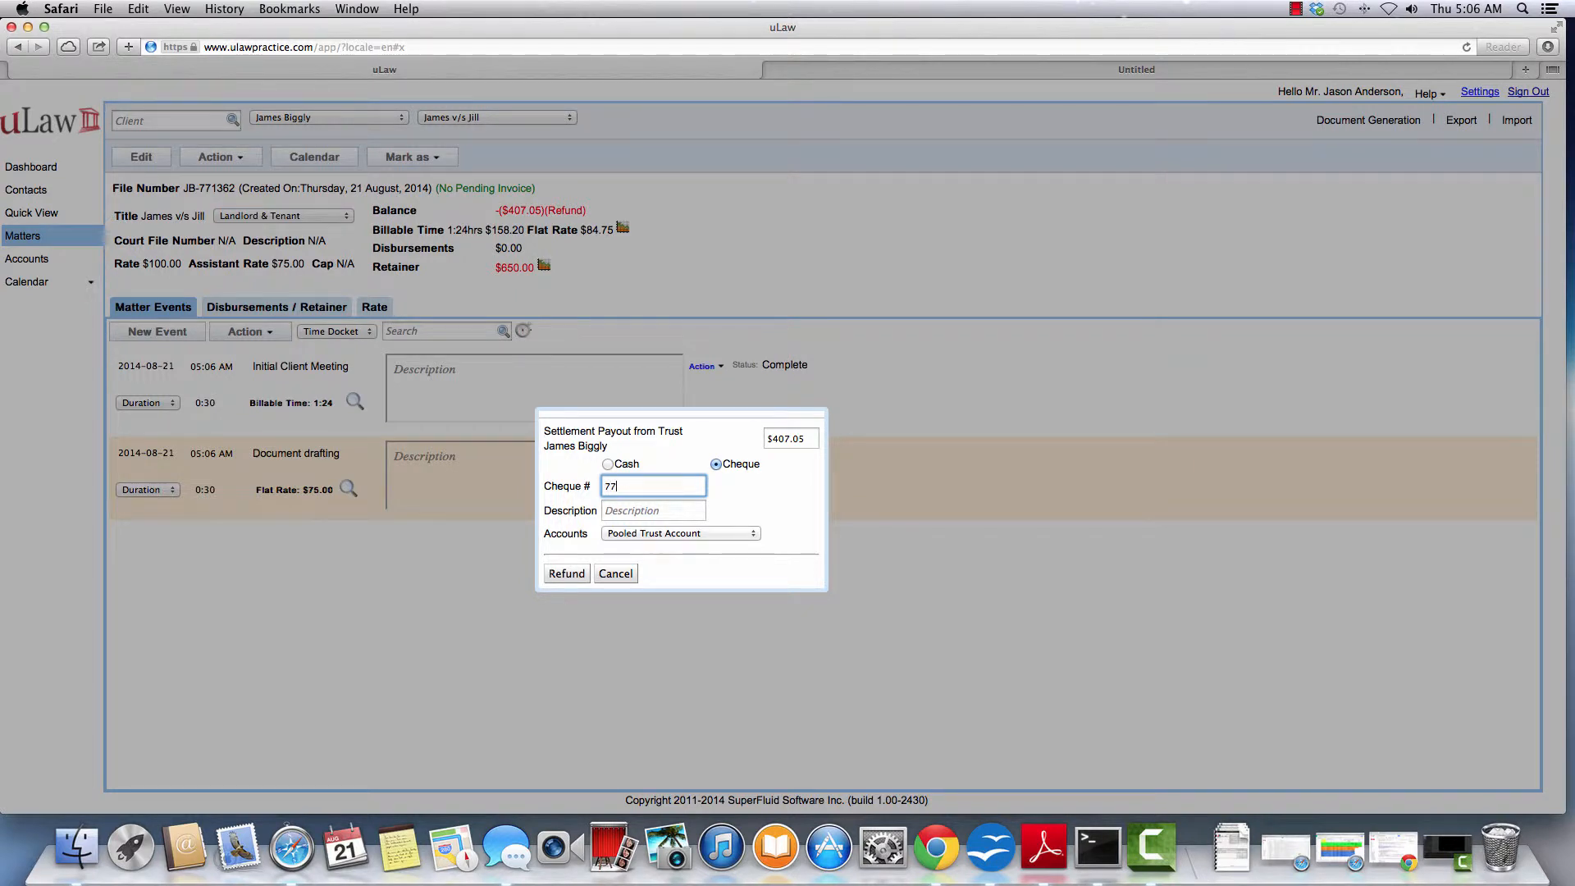
Step: Describe the payout as a settlement payout to the client, adding the client's first name, and issue the refund
{"action": "left_click", "coordinate": [658, 508]}
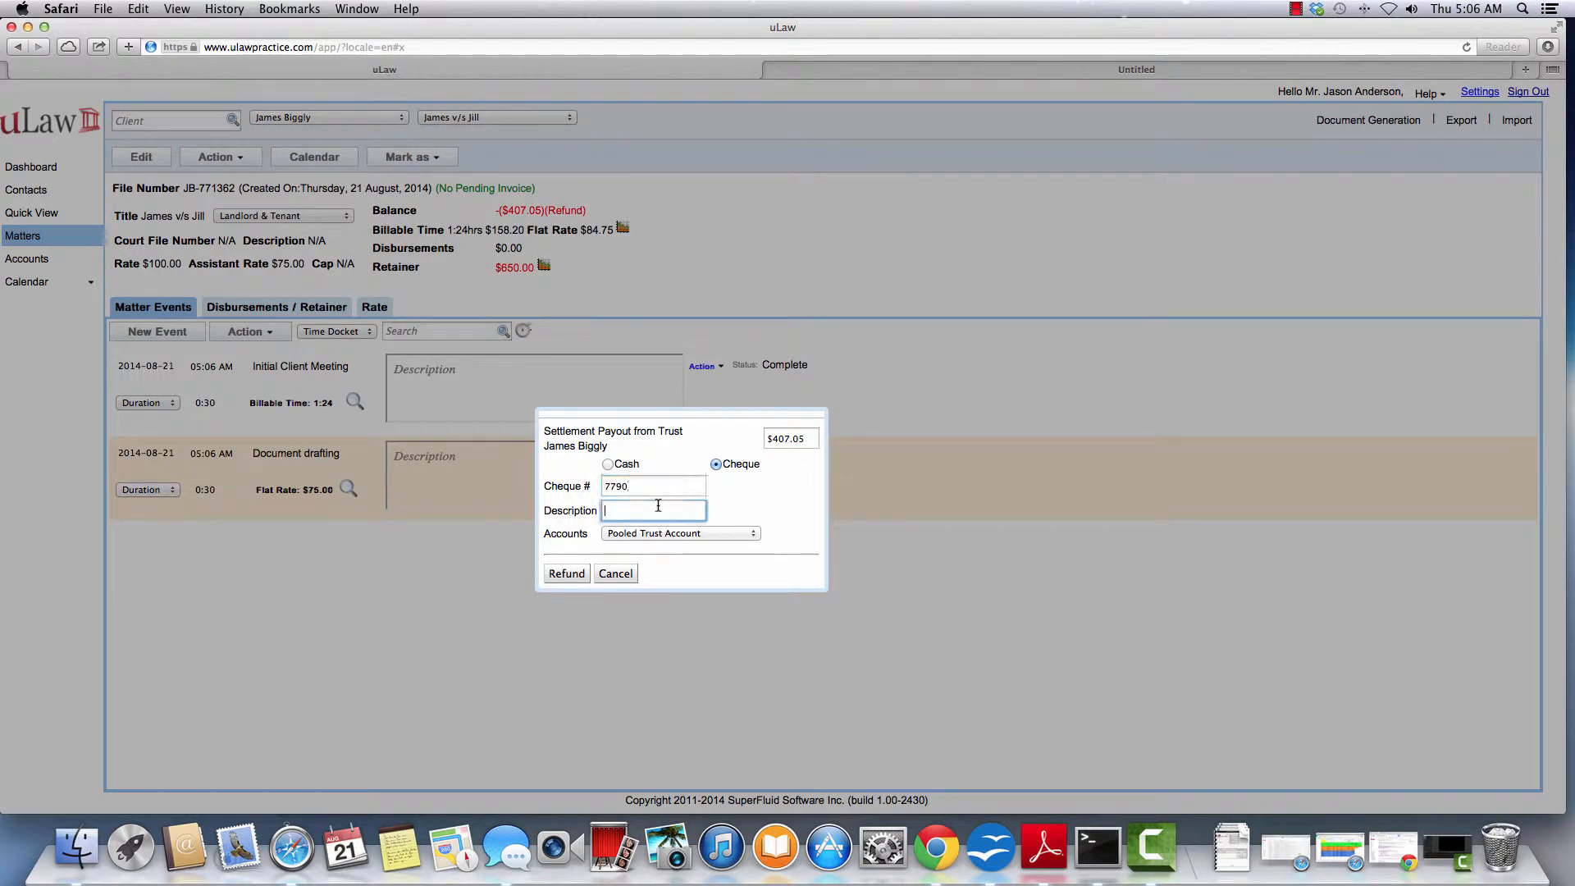
{"action": "type", "text": "Settlement "}
{"action": "type", "text": "Payout to"}
{"action": "type", "text": " James"}
{"action": "left_click", "coordinate": [573, 575]}
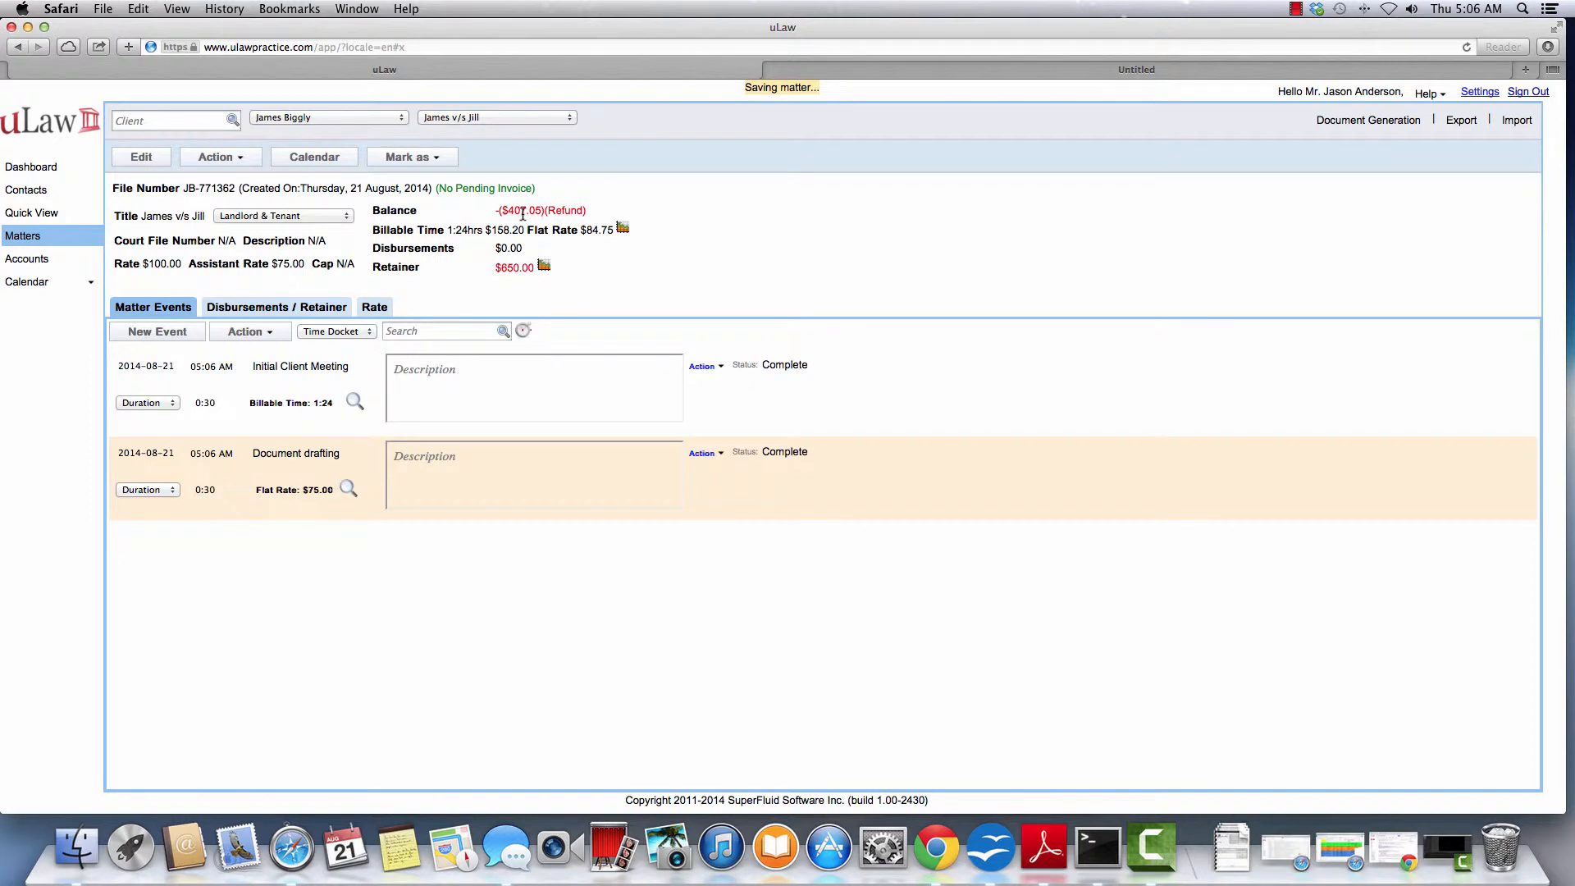
Step: Generate and download another complete invoice marked as paid, and review its total billable amount and retainer entries
{"action": "left_click", "coordinate": [1369, 120]}
{"action": "mouse_move", "coordinate": [1410, 156]}
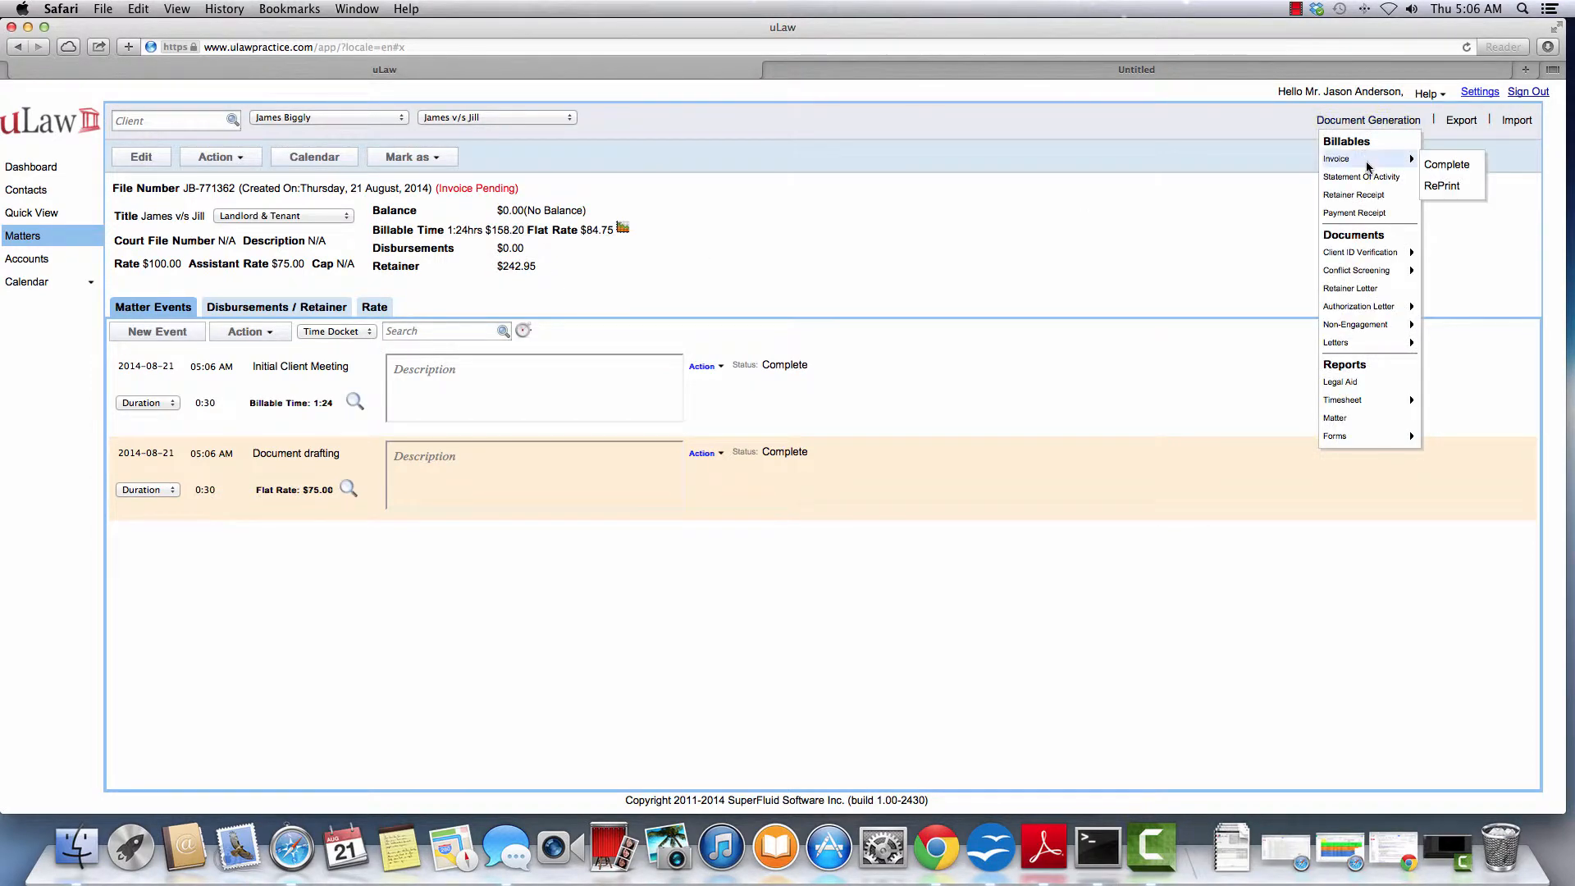
{"action": "left_click", "coordinate": [1440, 164]}
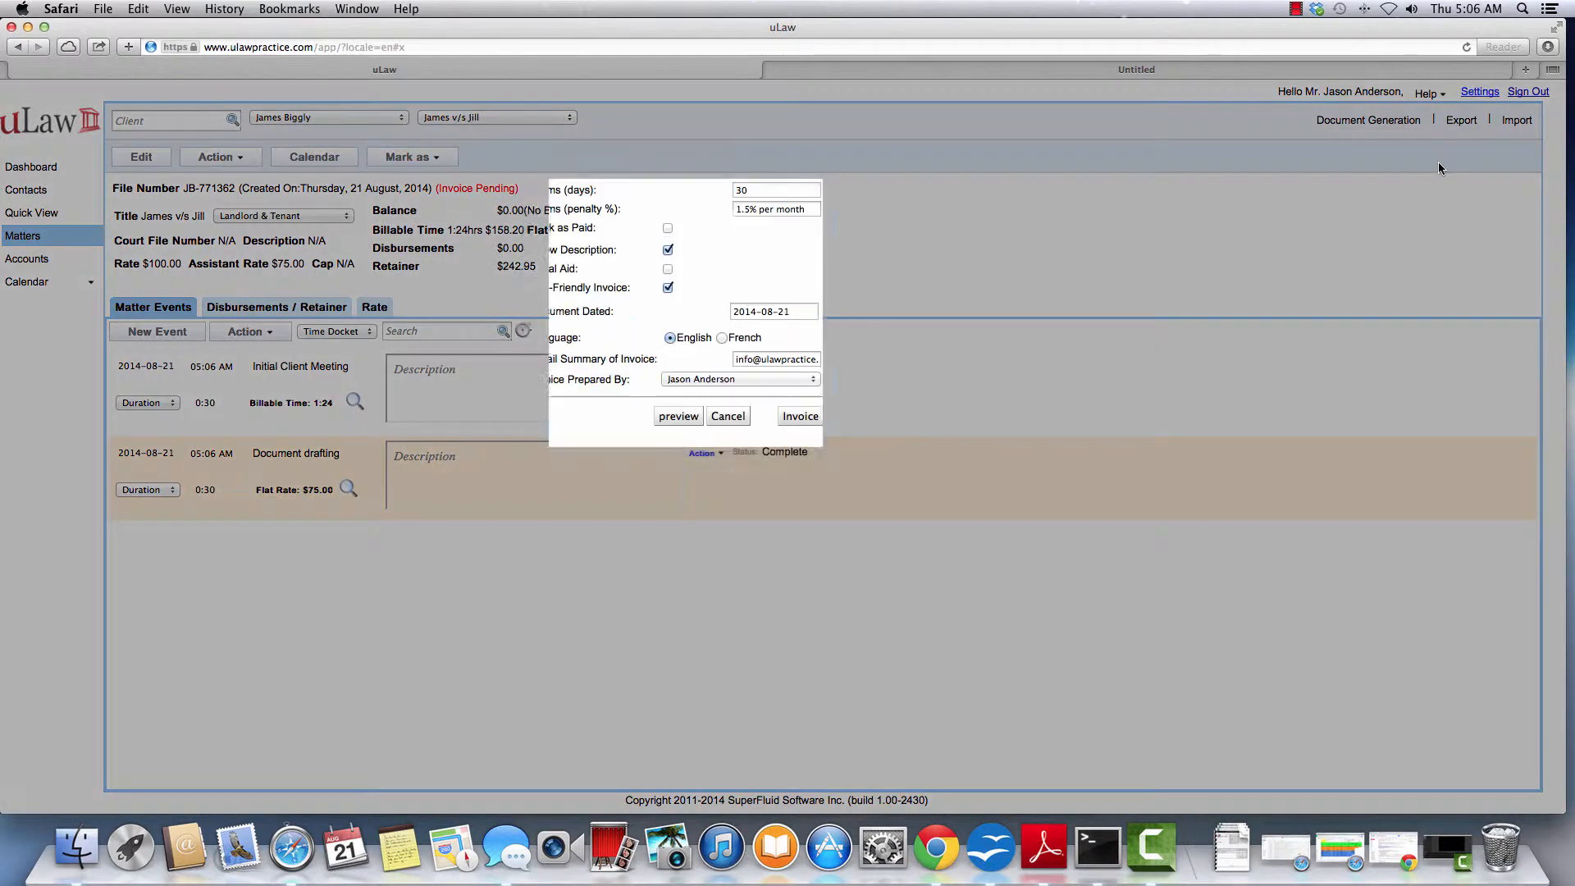
{"action": "left_click", "coordinate": [668, 229]}
{"action": "left_click", "coordinate": [794, 417]}
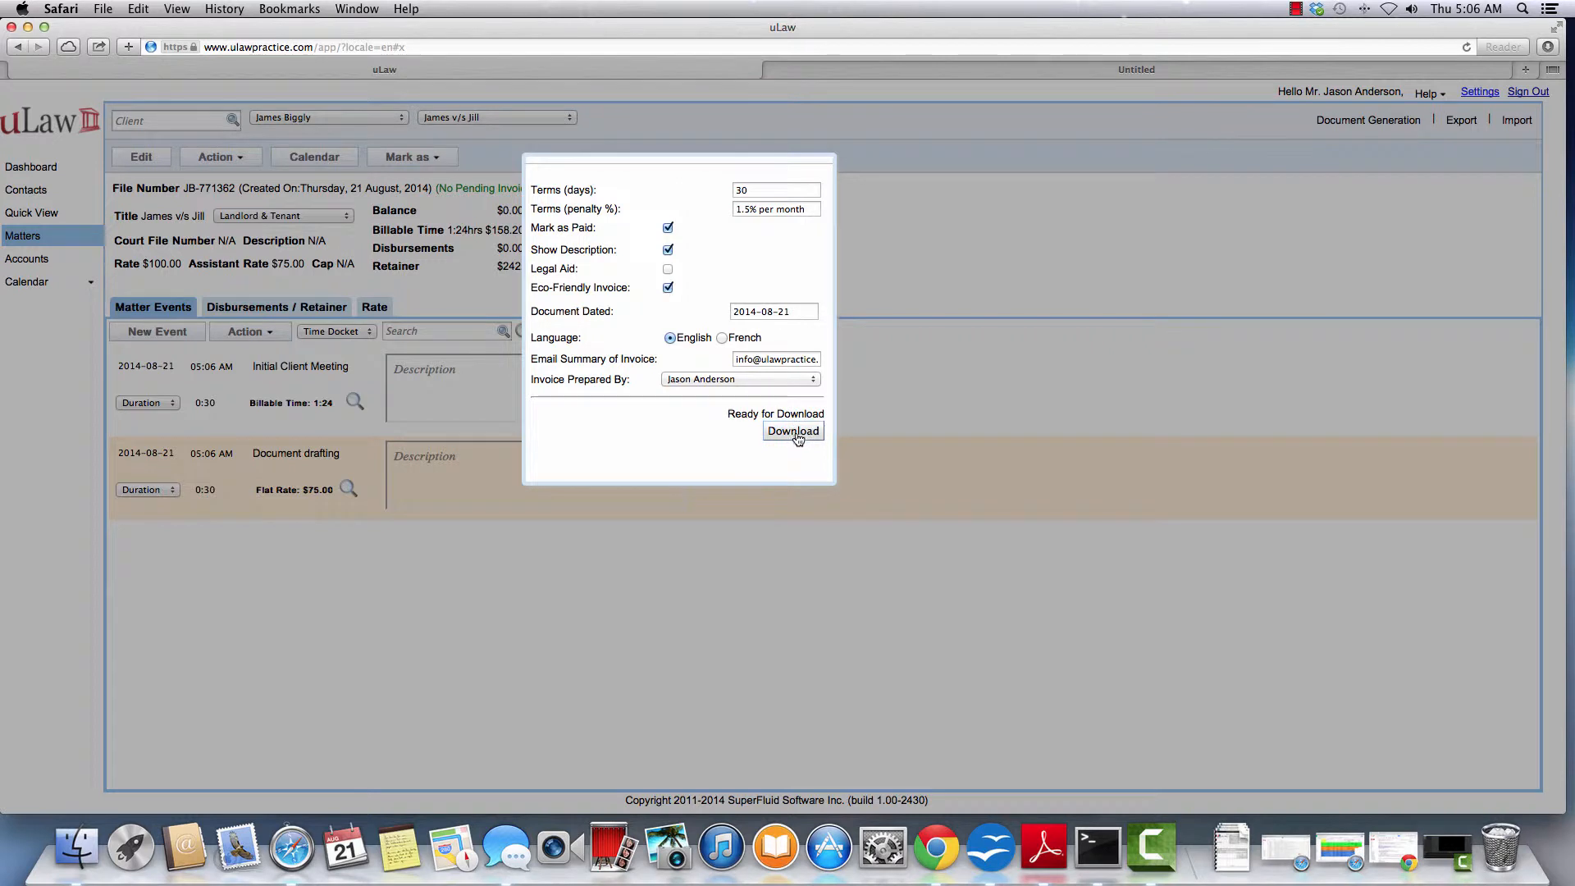
{"action": "left_click", "coordinate": [794, 433]}
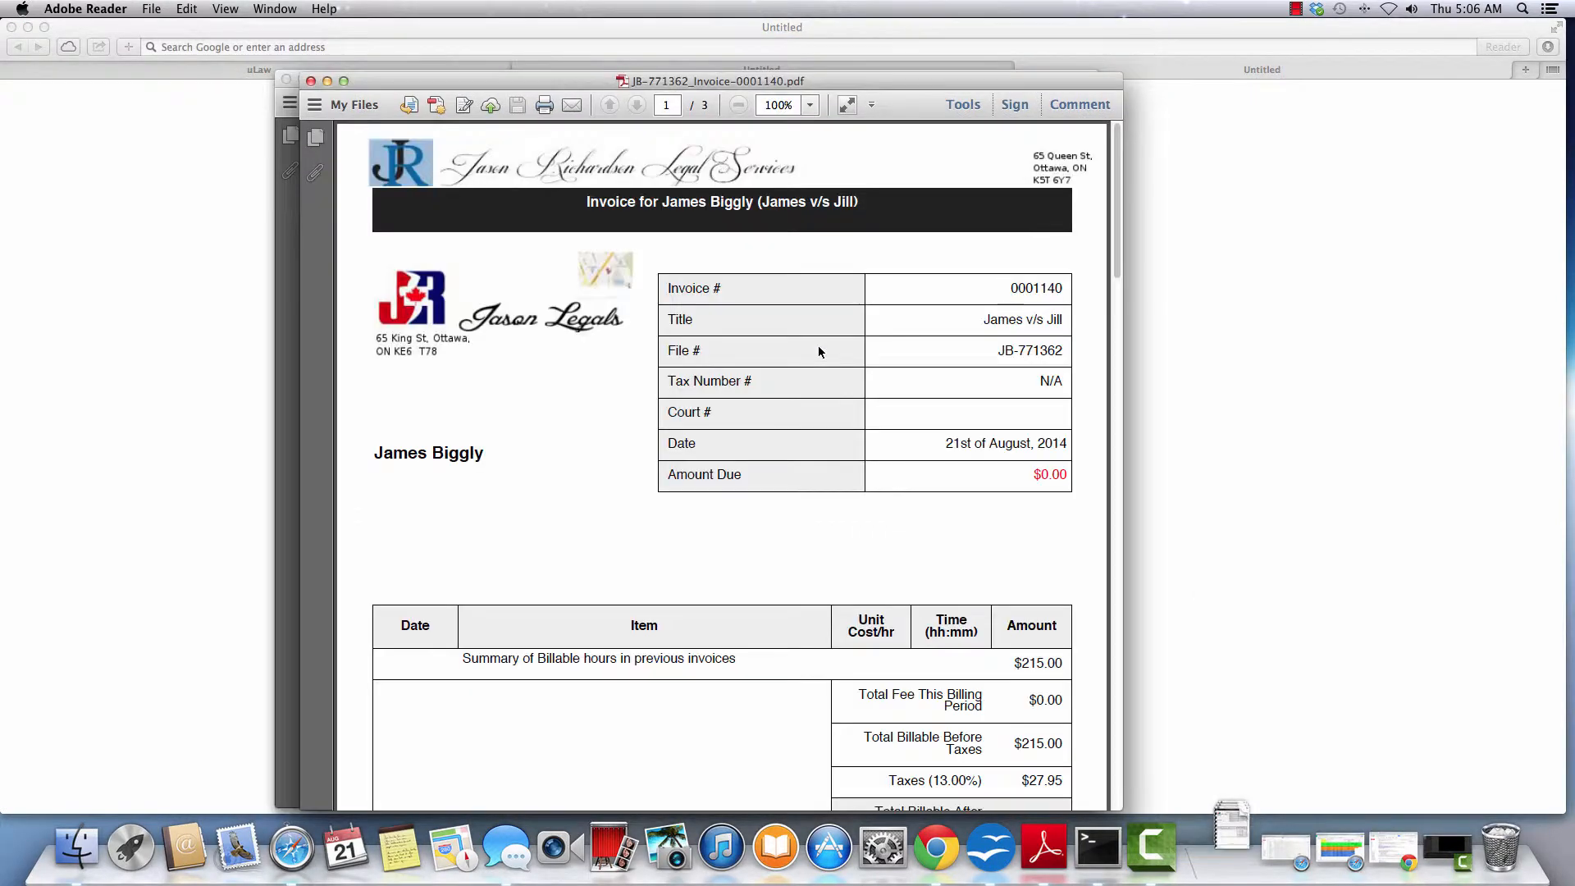
{"action": "scroll", "coordinate": [1014, 489], "scroll_direction": "down", "scroll_amount": 5}
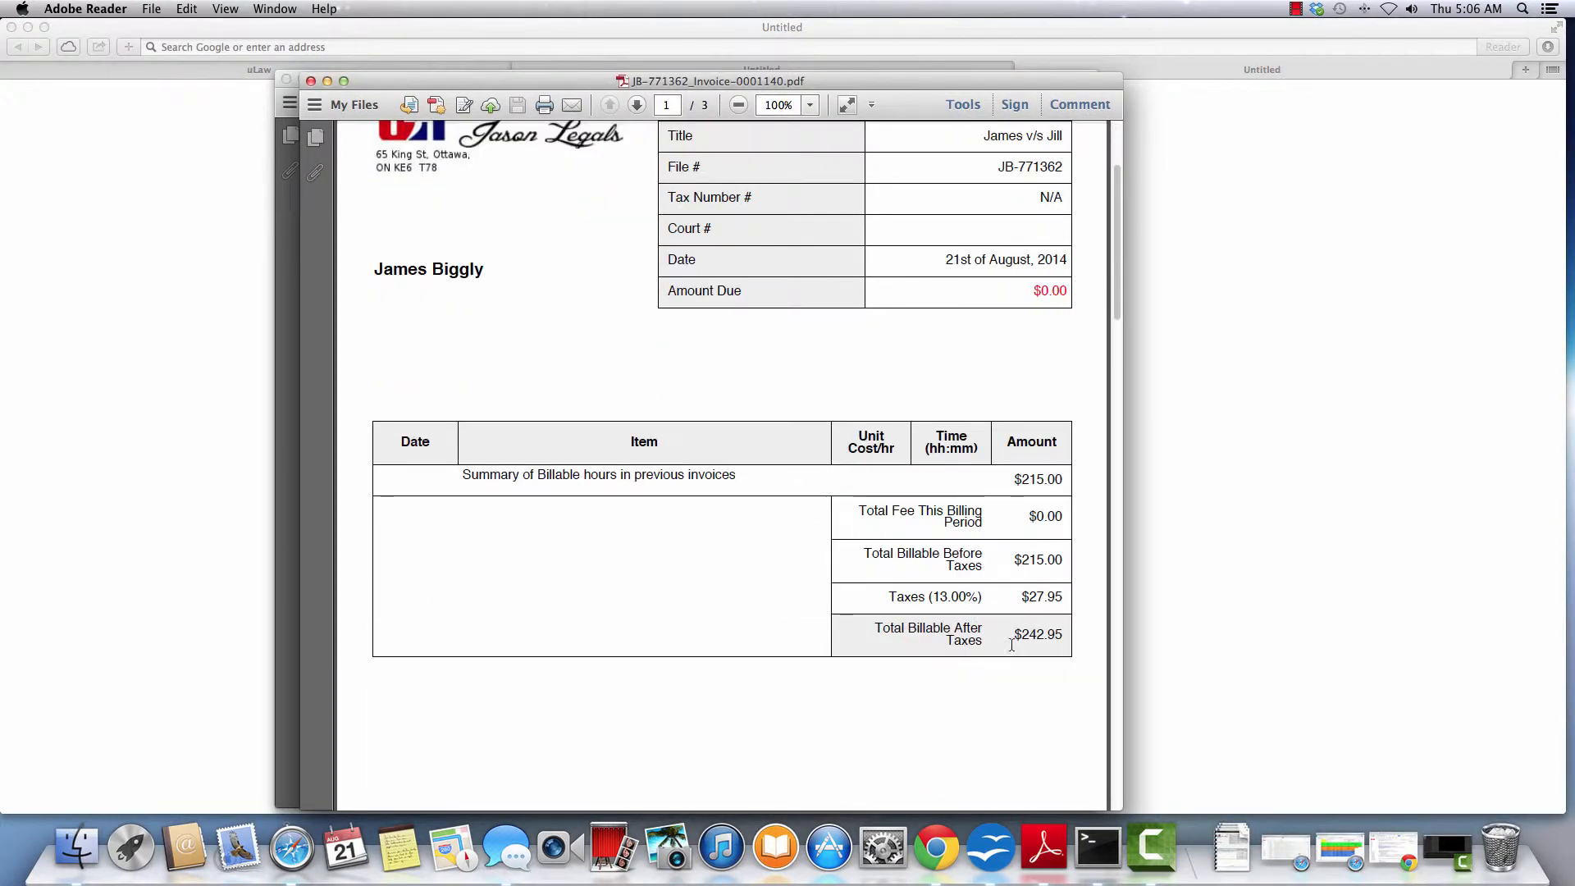
{"action": "left_click_drag", "start_coordinate": [1012, 645], "coordinate": [1064, 637]}
{"action": "scroll", "coordinate": [781, 550], "scroll_direction": "down", "scroll_amount": 15}
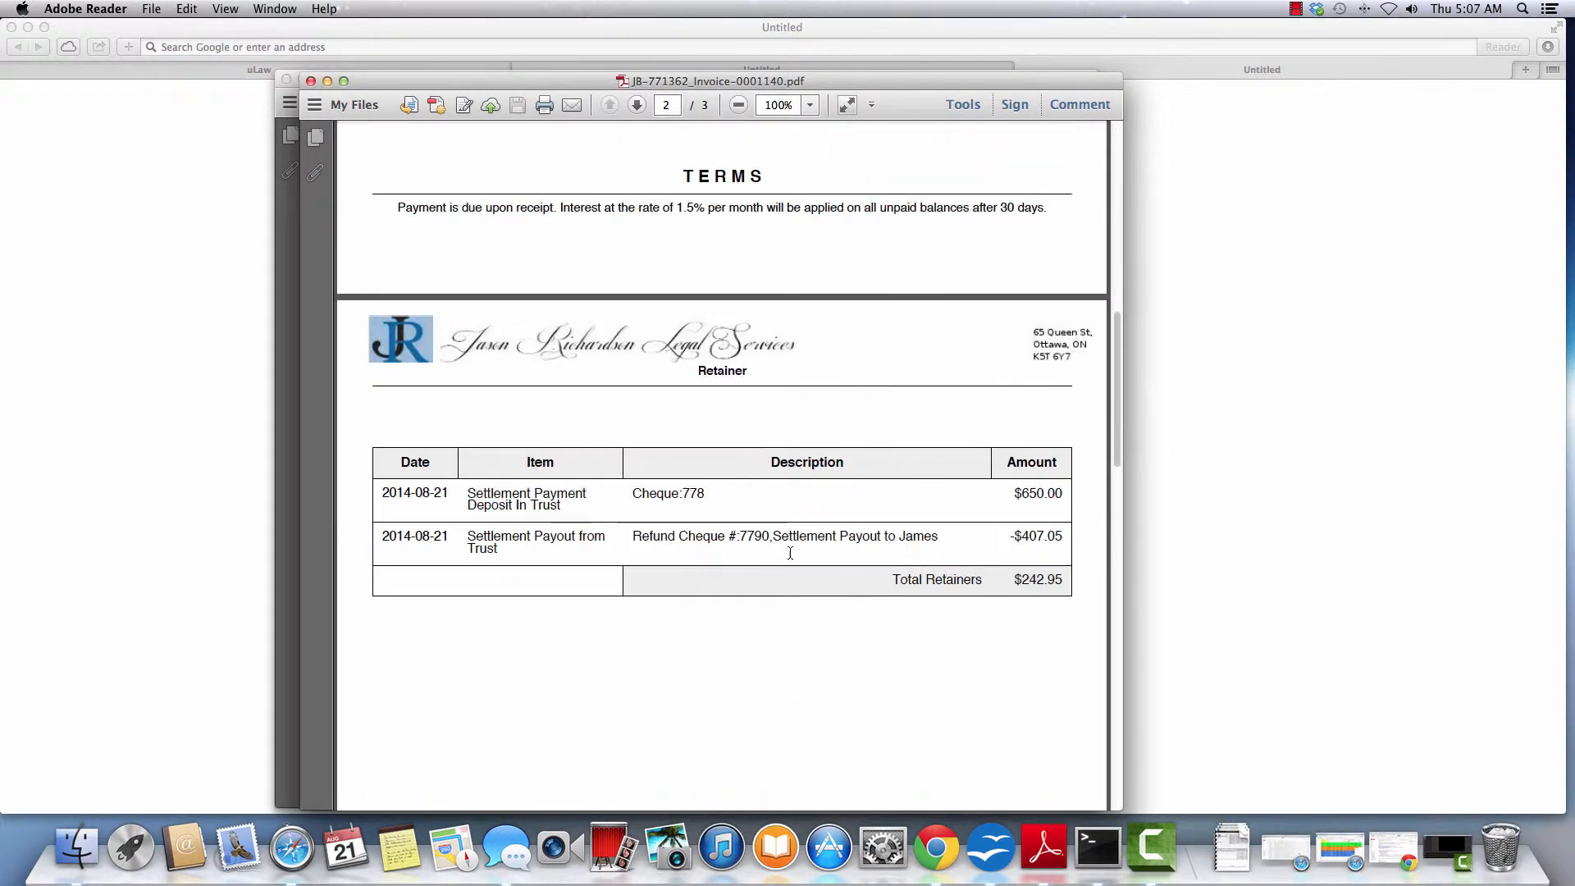
Step: Check the payout and retainer total on the final invoice, and review its Total Billable Invoice page
{"action": "left_click_drag", "start_coordinate": [1010, 493], "coordinate": [1065, 535]}
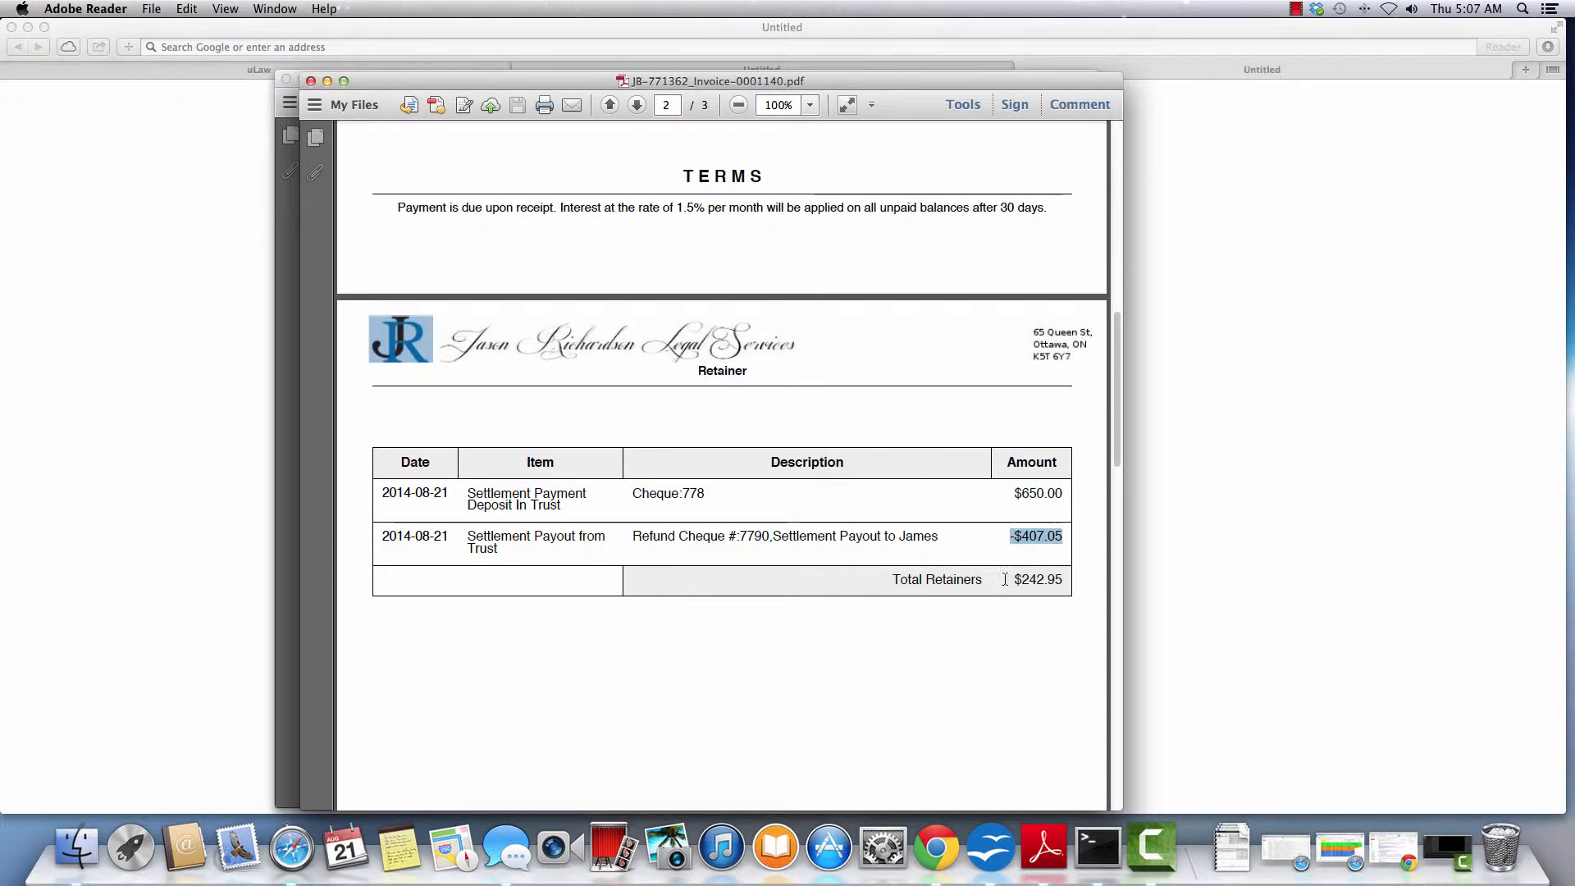
{"action": "left_click_drag", "start_coordinate": [1012, 579], "coordinate": [1065, 579]}
{"action": "scroll", "coordinate": [922, 572], "scroll_direction": "down", "scroll_amount": 5}
{"action": "scroll", "coordinate": [923, 577], "scroll_direction": "down", "scroll_amount": 10}
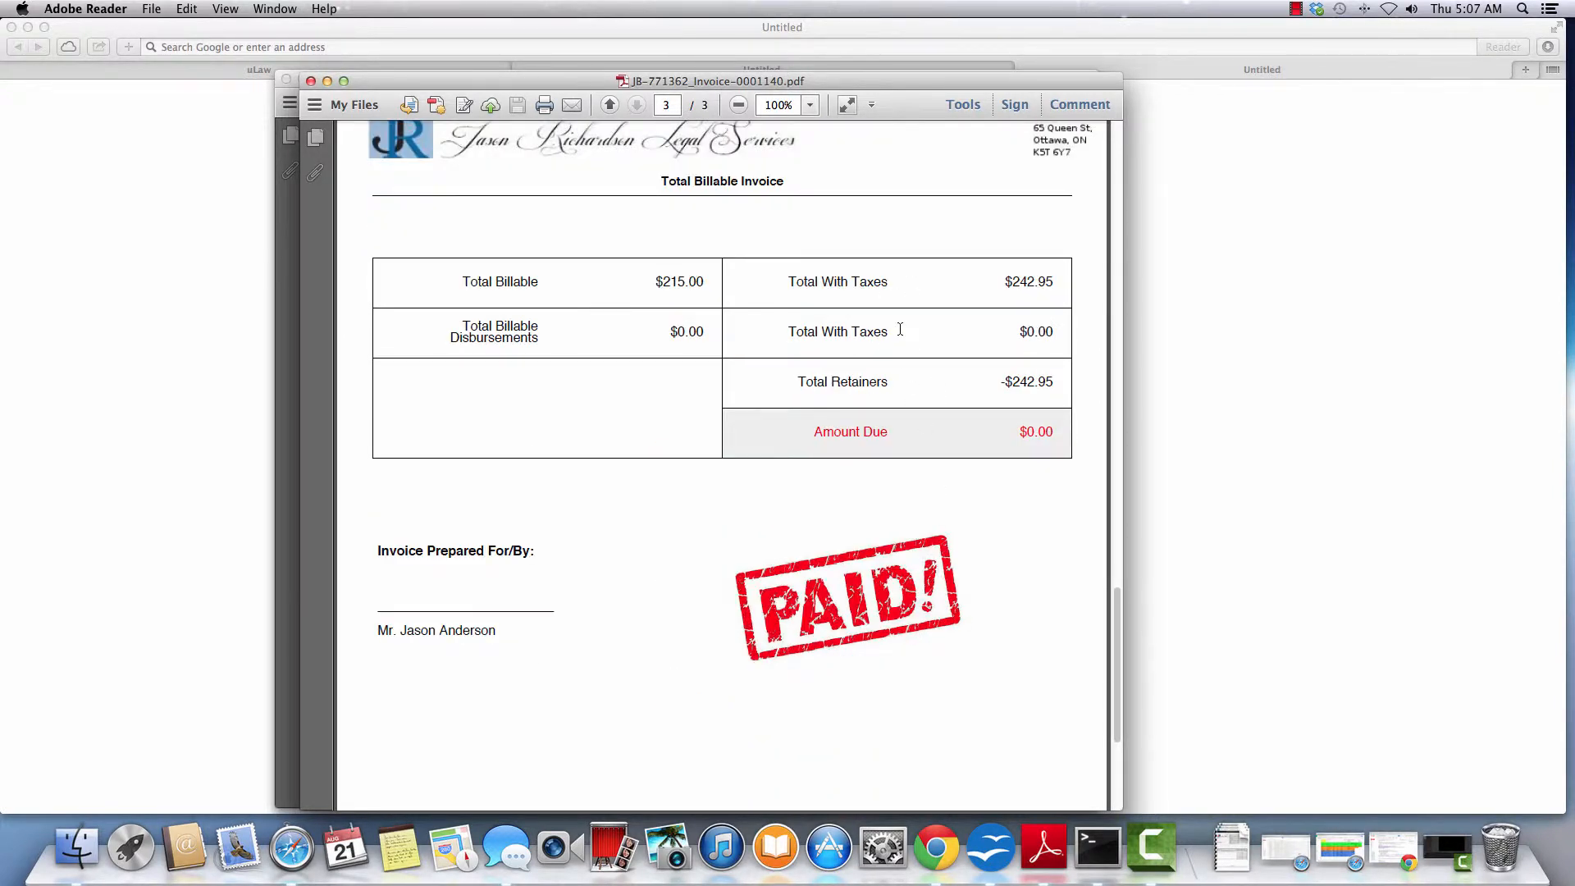
Step: Back in uLaw's accounts, generate and download the Client's Trust ledger statement for the matter's client only, instead of all clients
{"action": "left_click", "coordinate": [151, 67]}
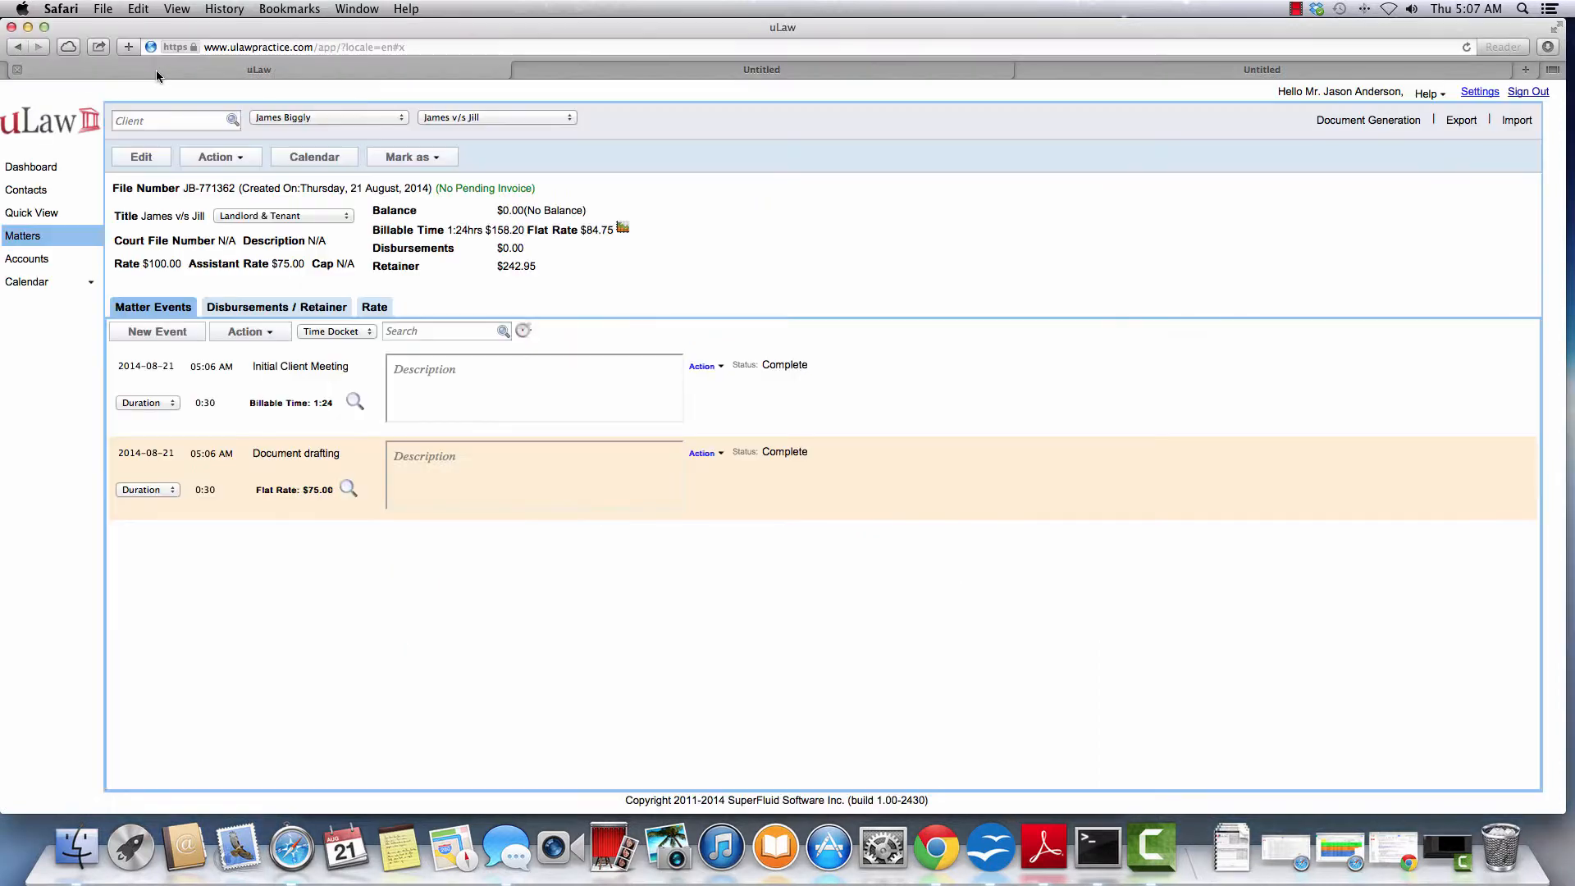
{"action": "left_click", "coordinate": [15, 260]}
{"action": "left_click", "coordinate": [1407, 122]}
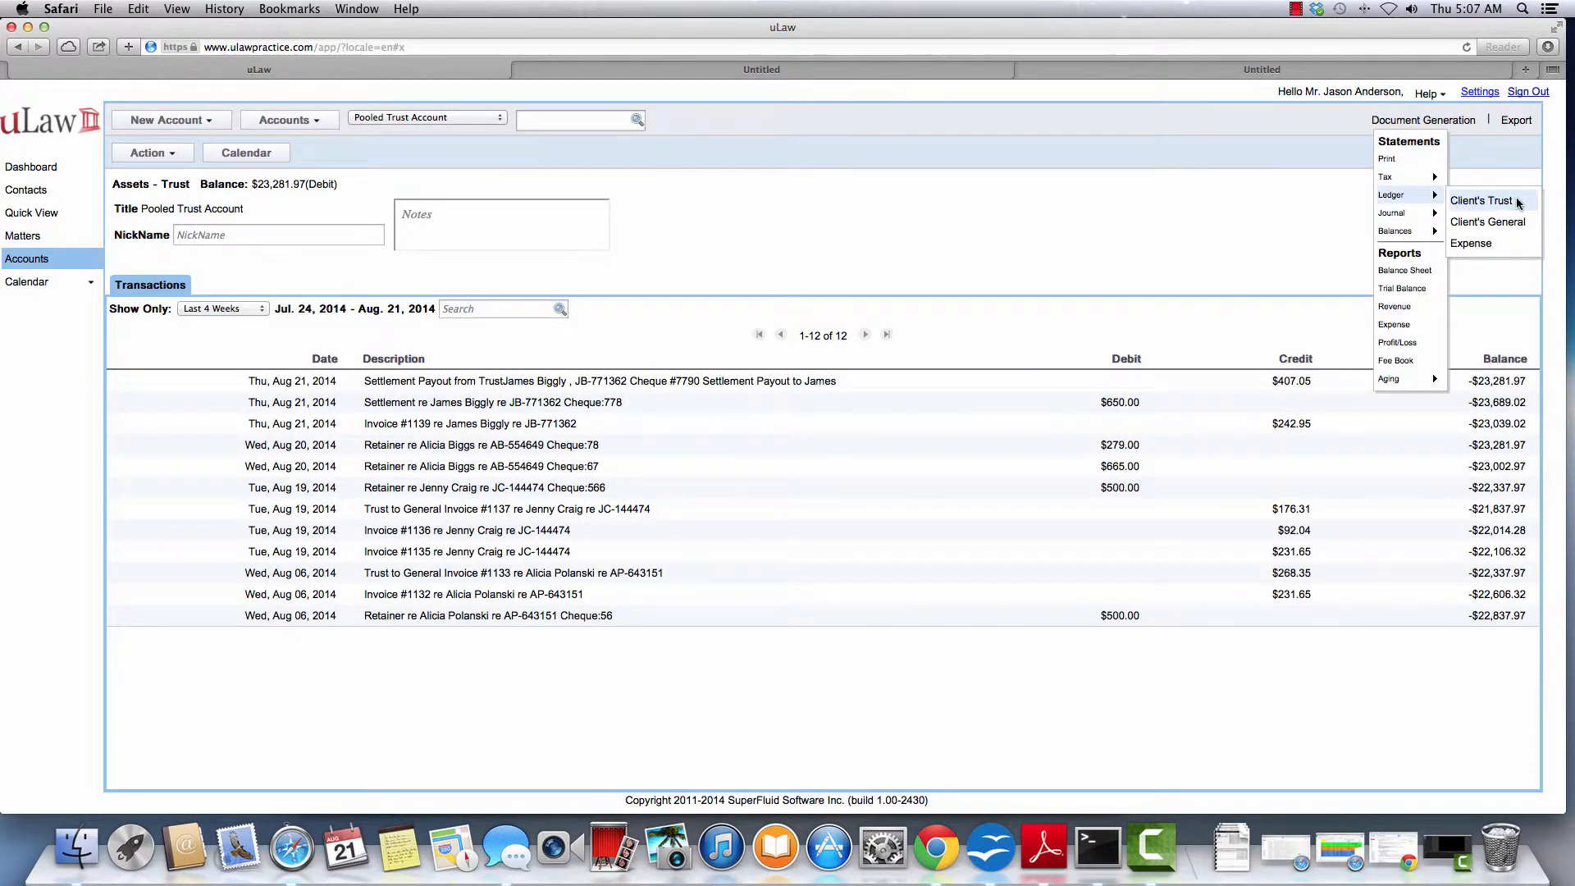
{"action": "left_click", "coordinate": [1469, 200]}
{"action": "left_click", "coordinate": [650, 383]}
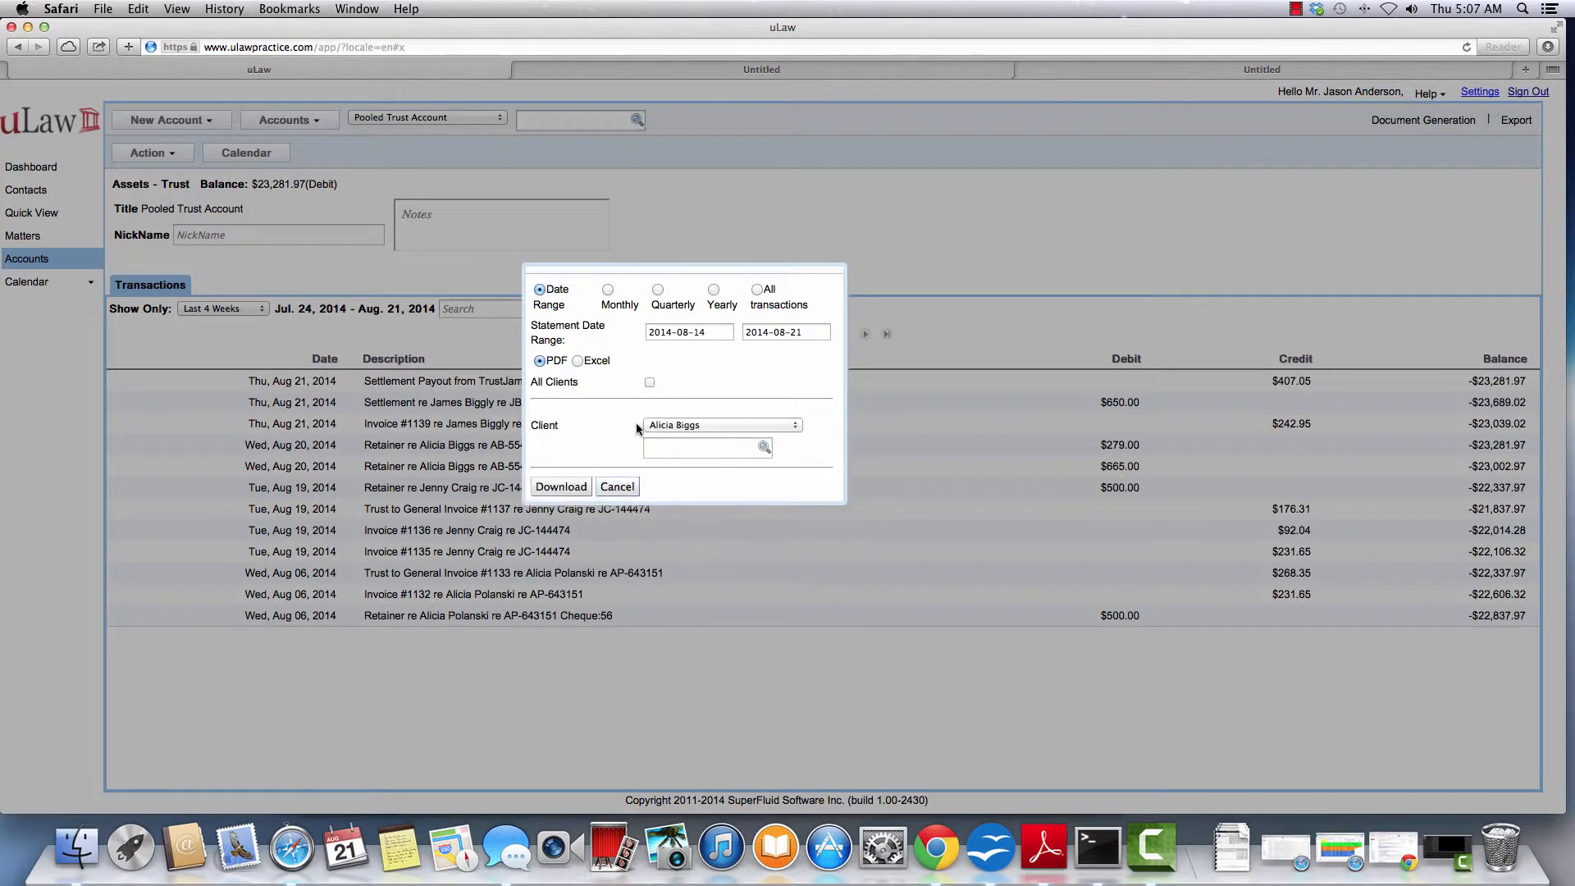
{"action": "left_click", "coordinate": [659, 448]}
{"action": "type", "text": "james"}
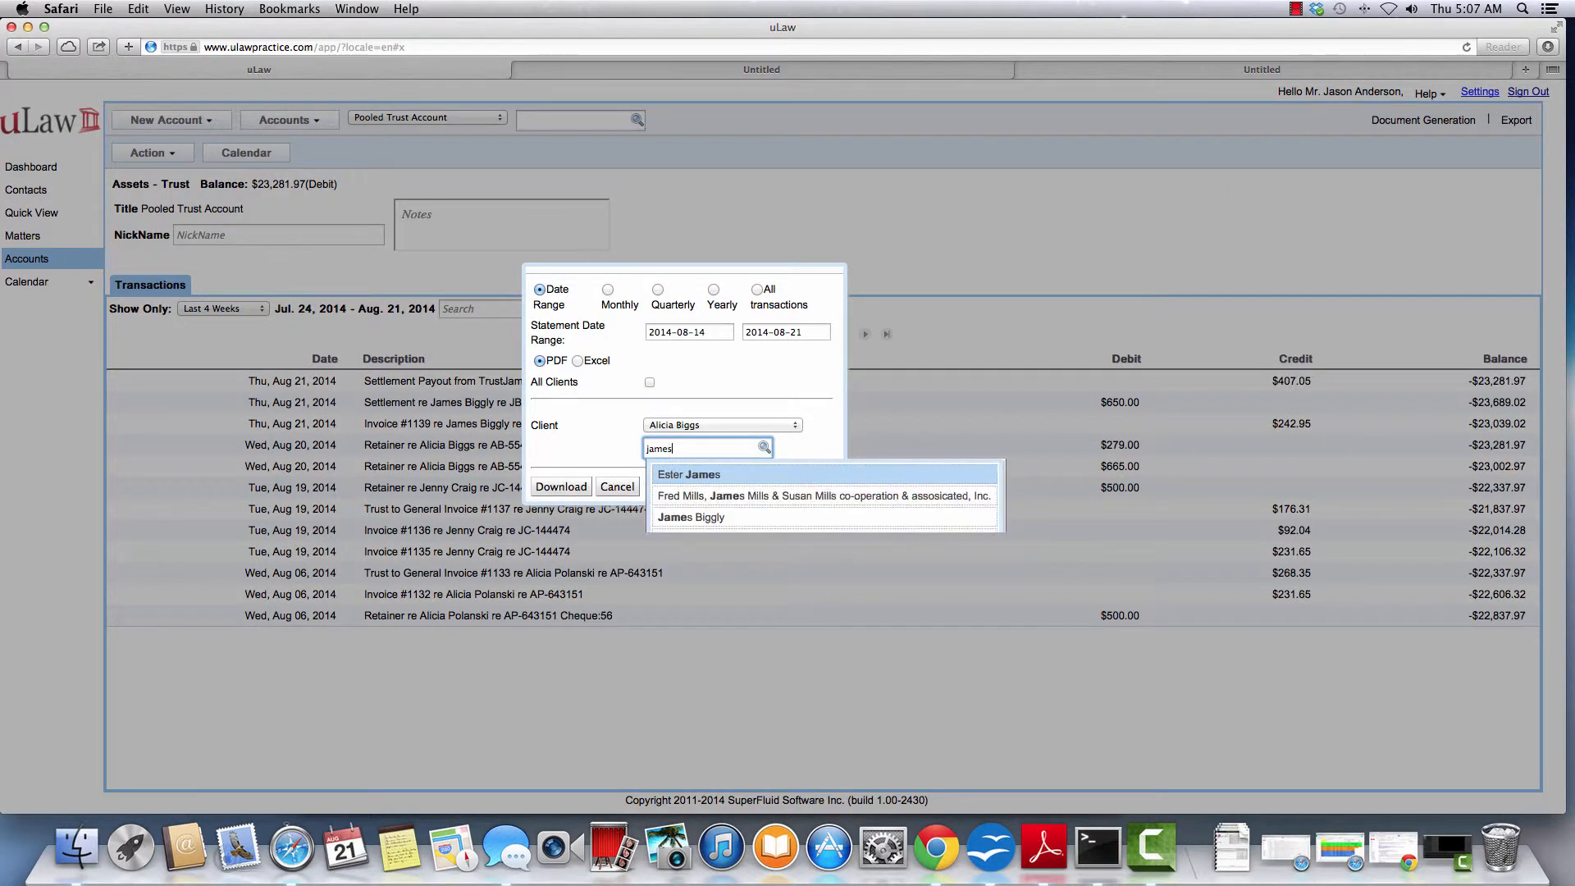
{"action": "left_click", "coordinate": [711, 526]}
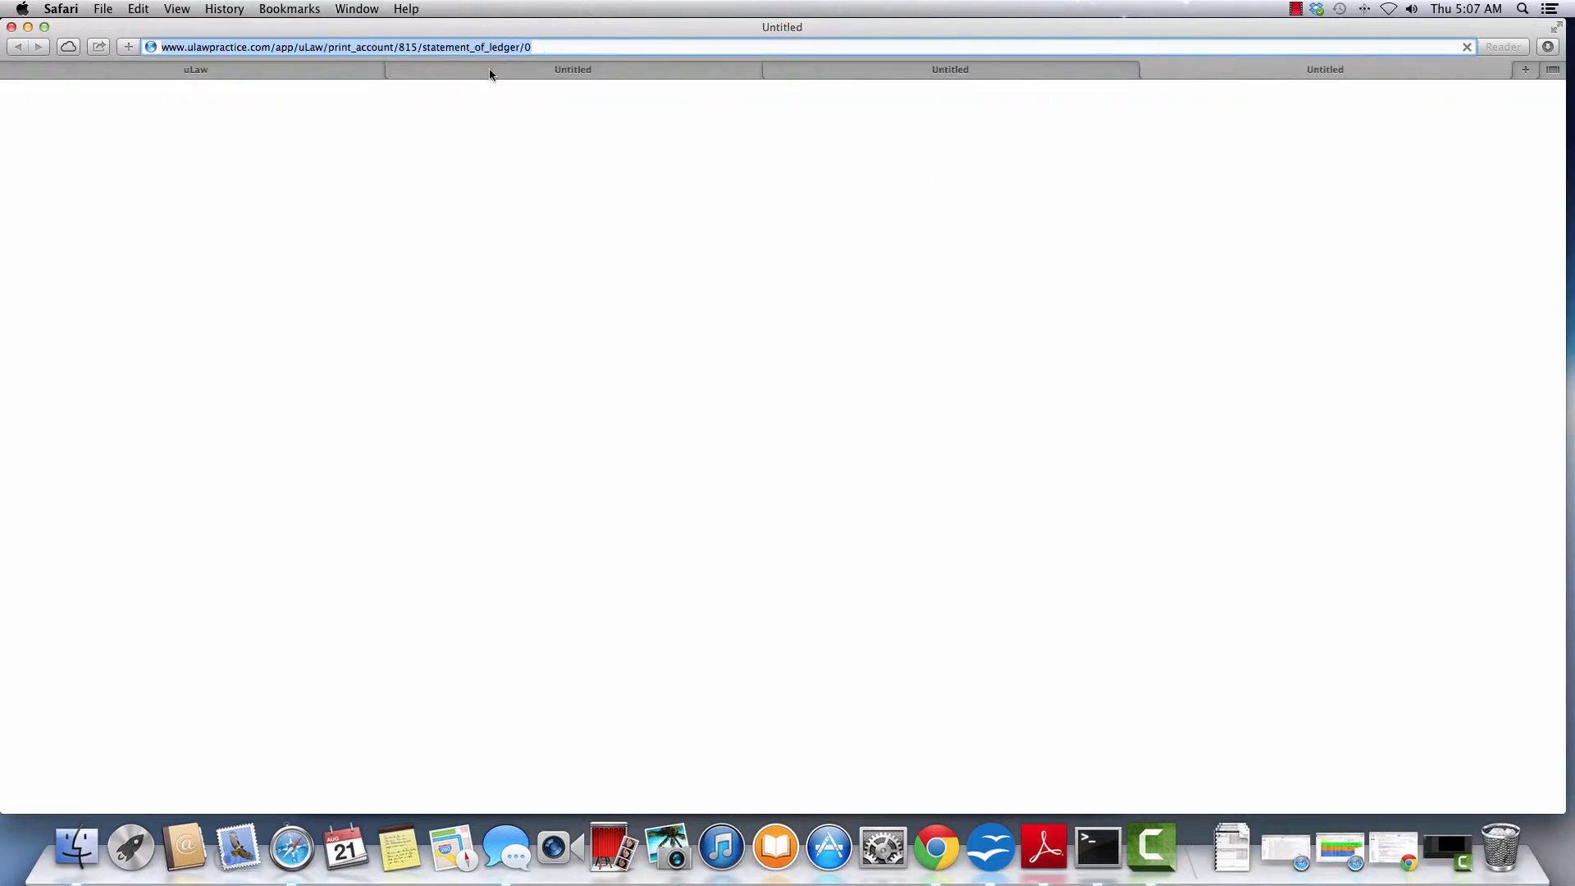
Step: Return to uLaw and download the Client's General ledger statement for the same client only
{"action": "left_click", "coordinate": [264, 73]}
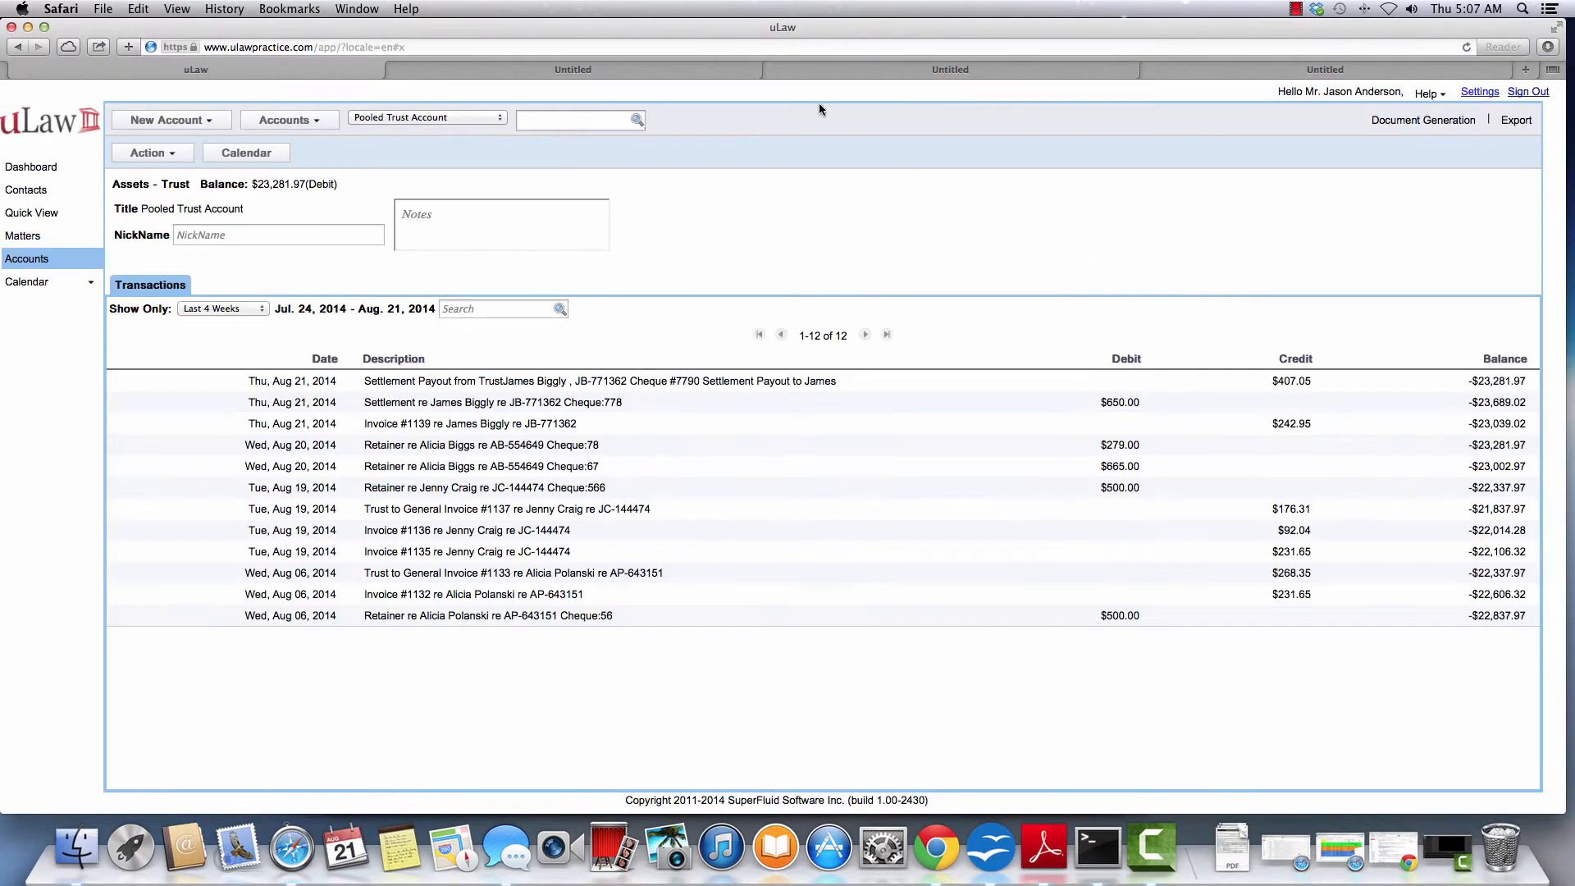
{"action": "left_click", "coordinate": [1455, 121]}
{"action": "mouse_move", "coordinate": [1432, 197]}
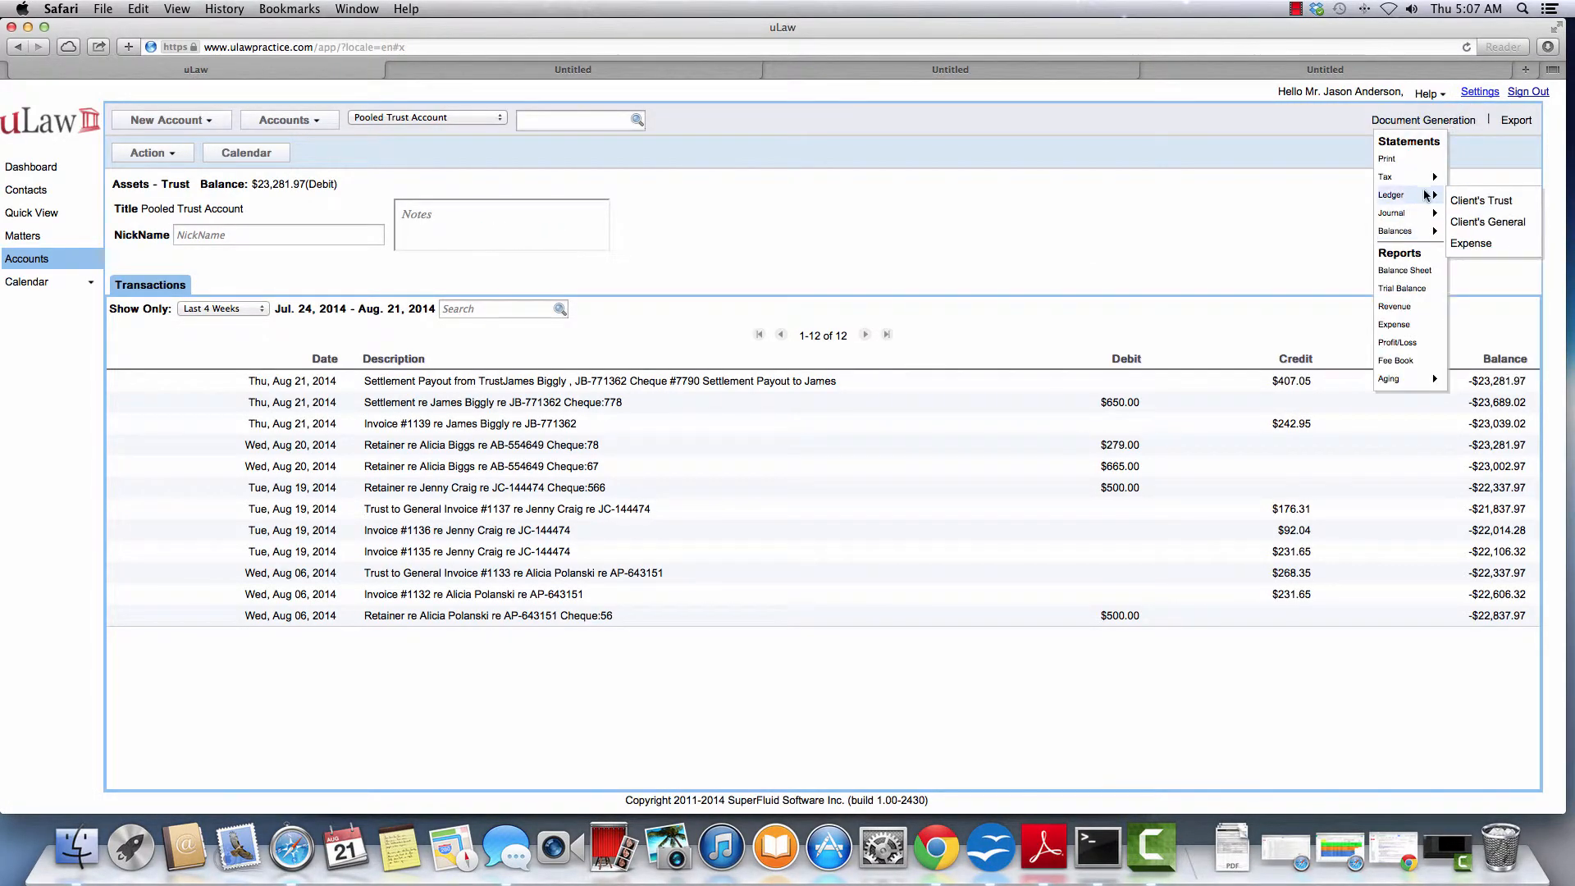
{"action": "left_click", "coordinate": [1481, 222]}
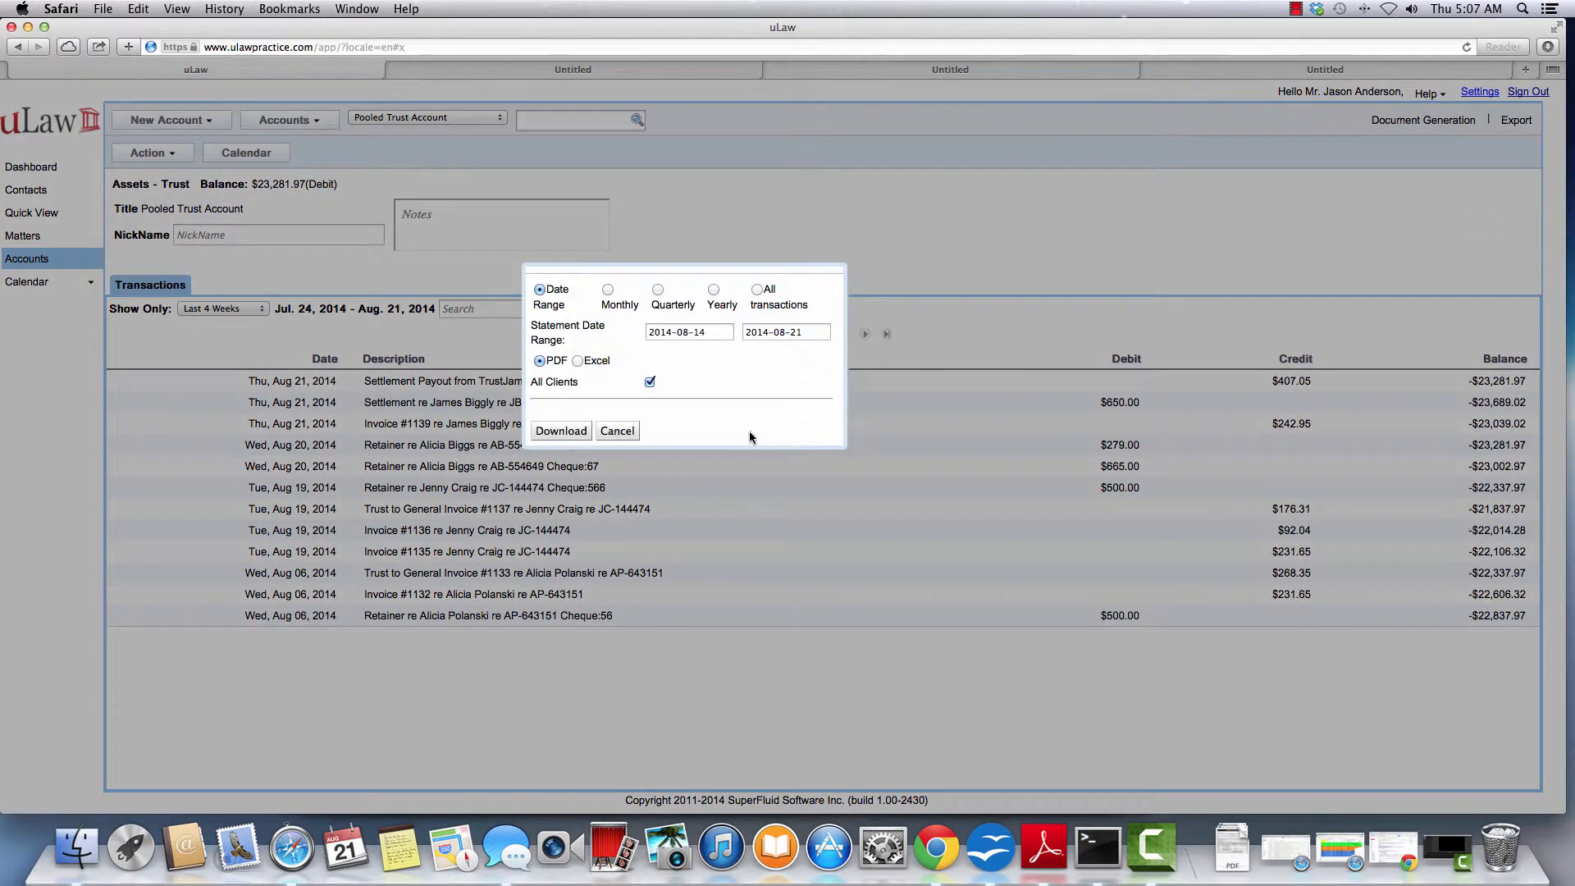
{"action": "left_click", "coordinate": [650, 383]}
{"action": "left_click", "coordinate": [662, 448]}
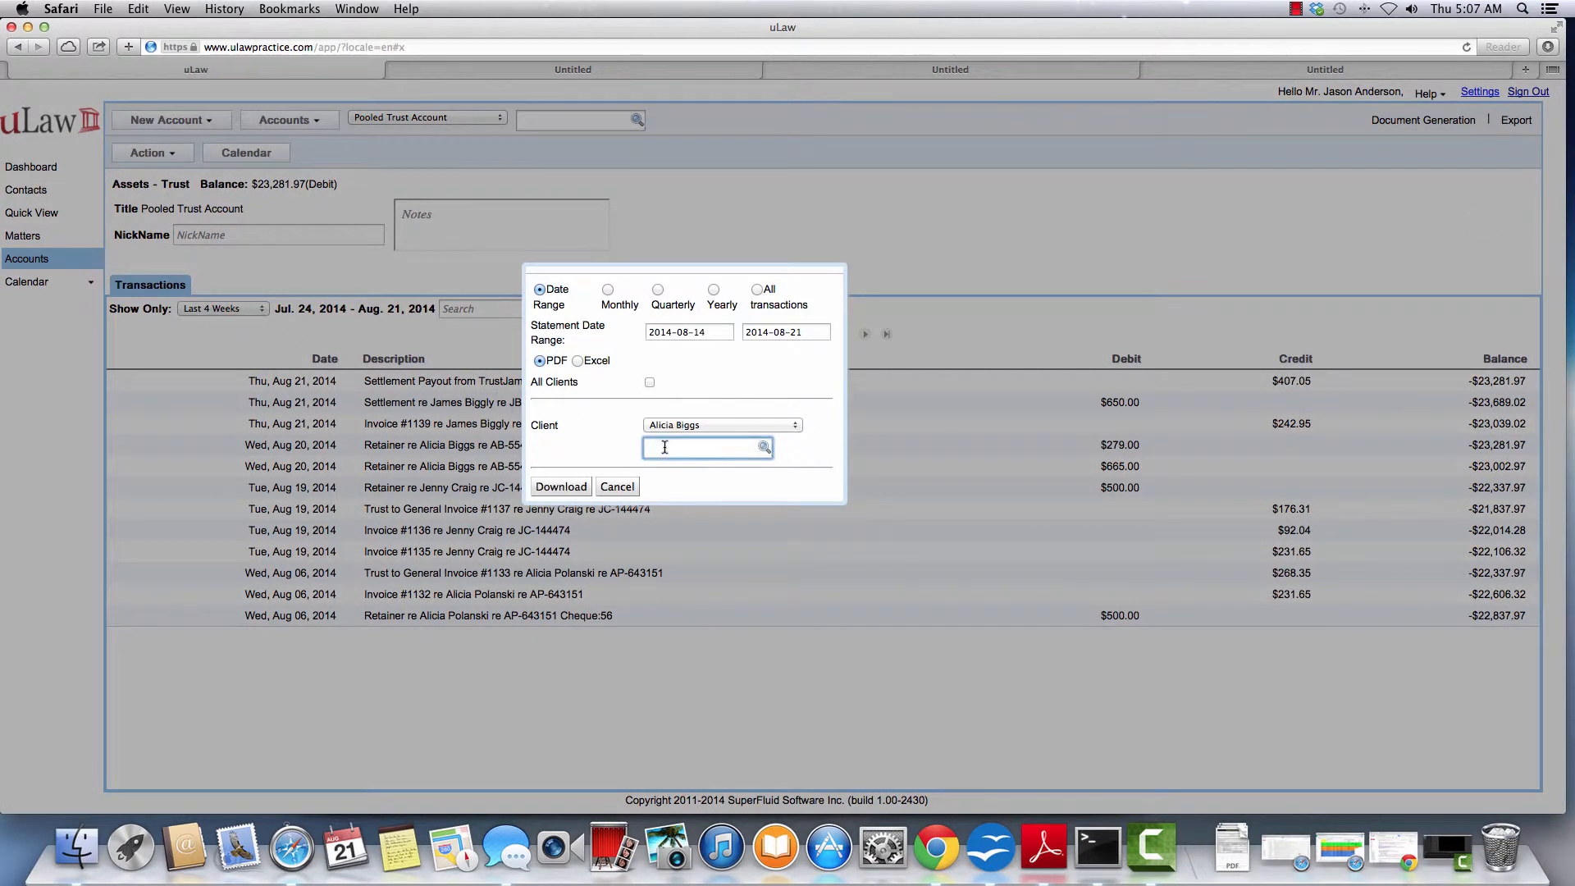
{"action": "type", "text": "james"}
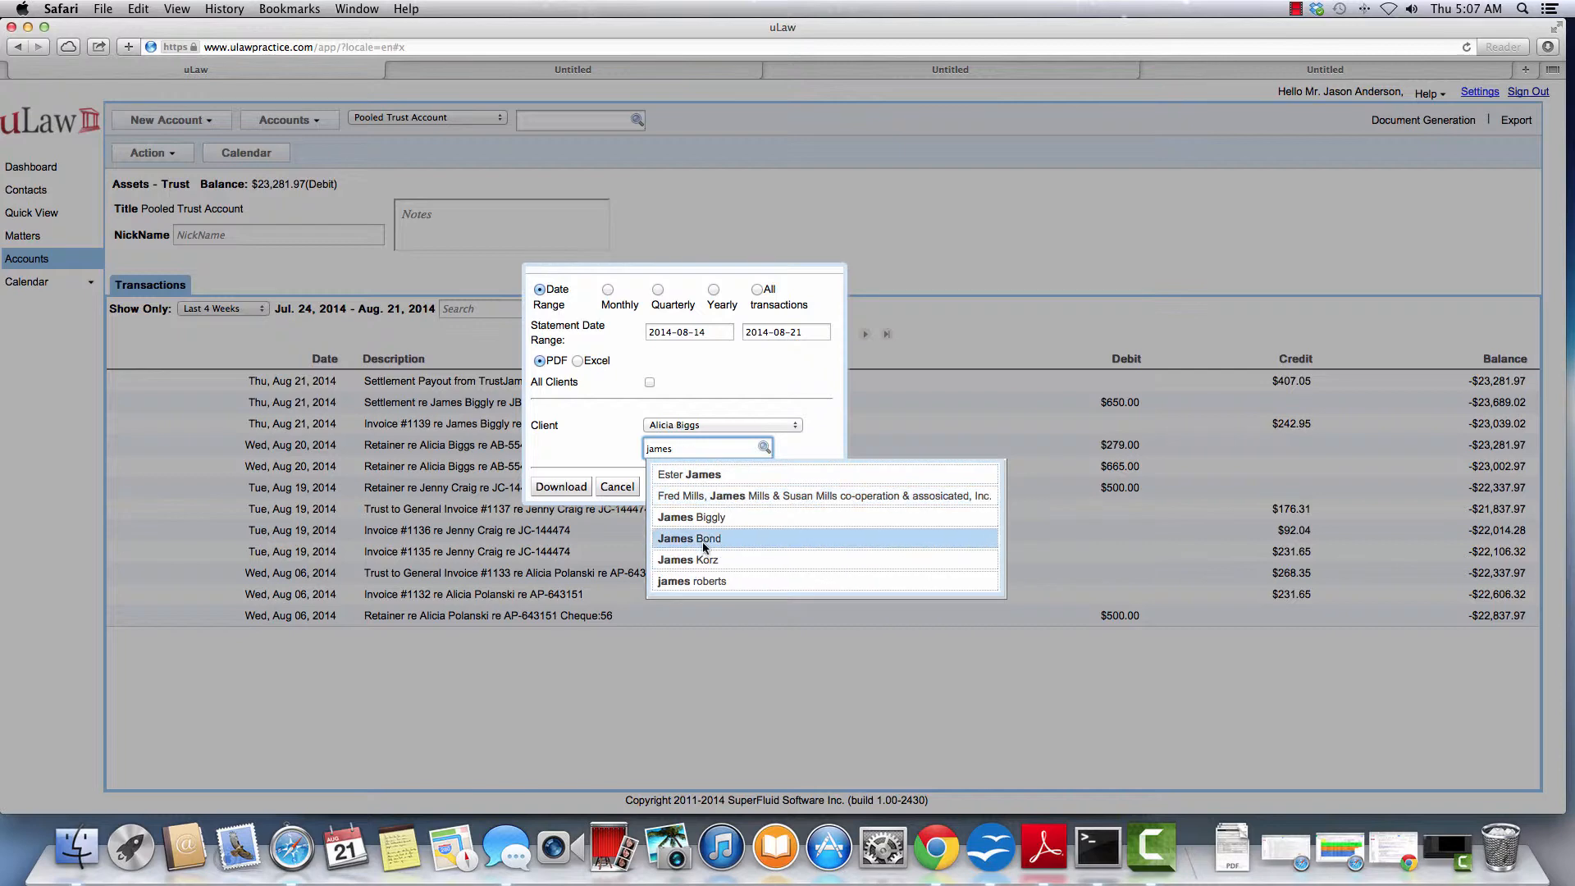
{"action": "left_click", "coordinate": [702, 523]}
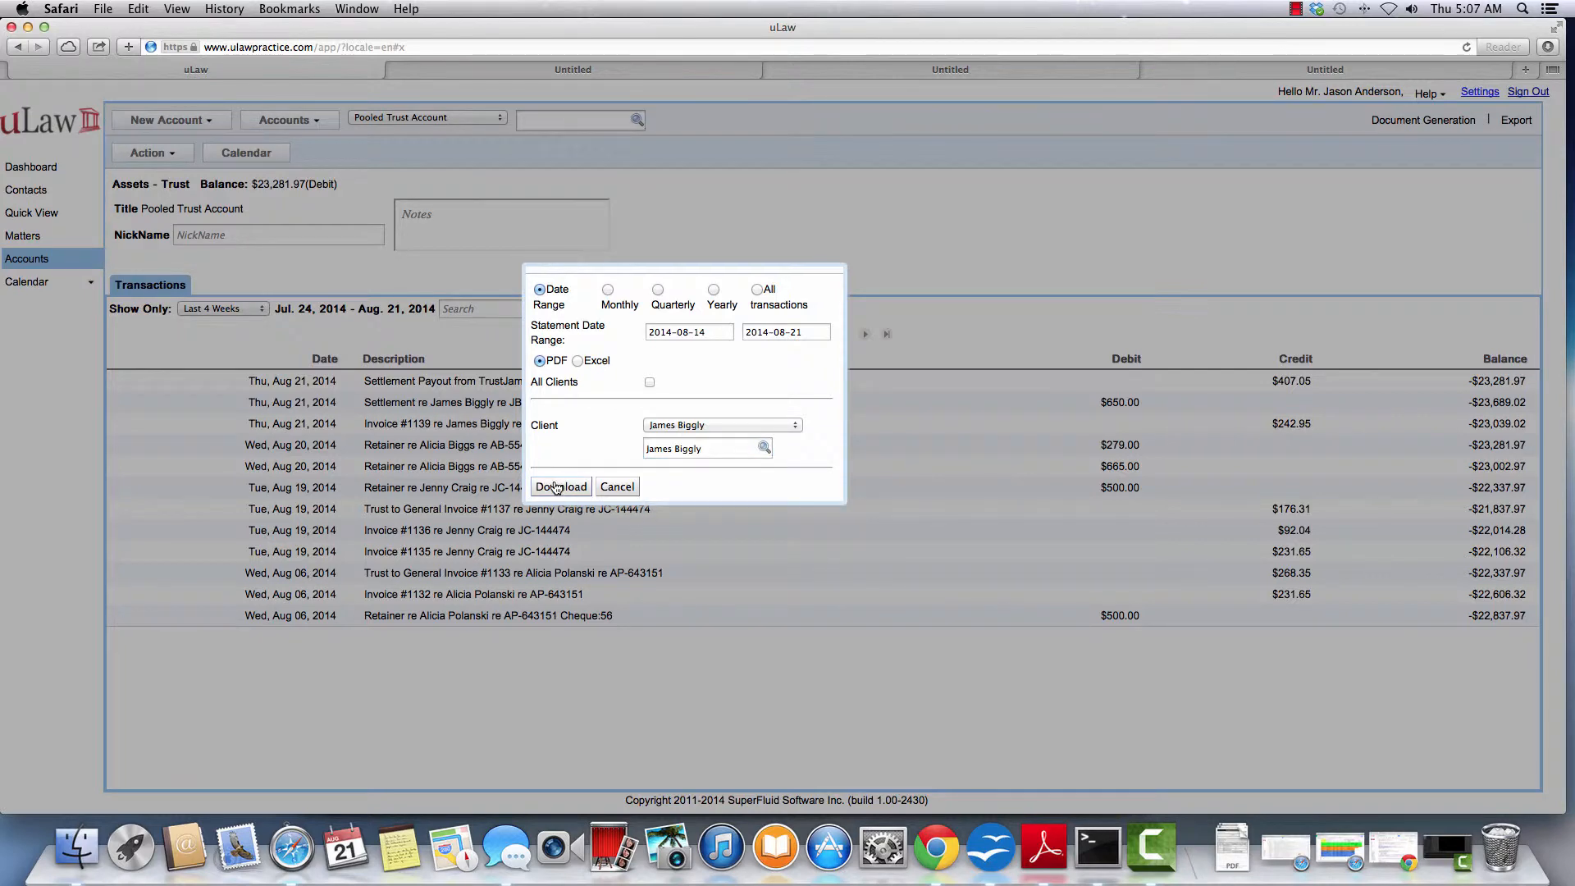
{"action": "left_click", "coordinate": [557, 488]}
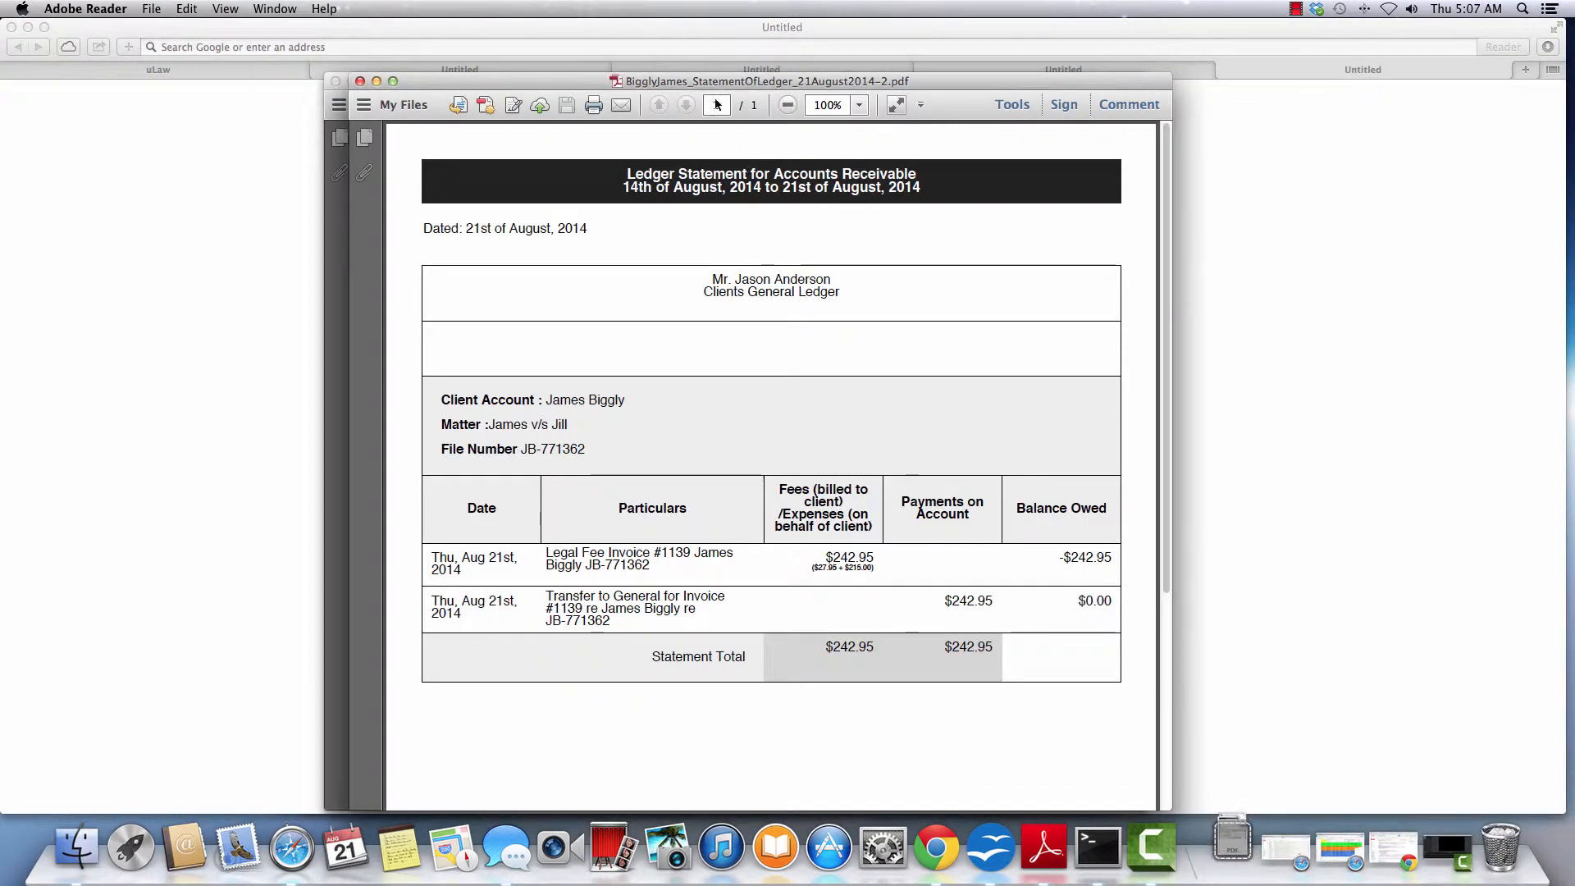
Step: Place the trust and general ledger statements side by side and fit each to one full page
{"action": "left_click_drag", "start_coordinate": [702, 80], "coordinate": [1080, 74]}
{"action": "left_click_drag", "start_coordinate": [628, 77], "coordinate": [304, 73]}
{"action": "left_click", "coordinate": [568, 111]}
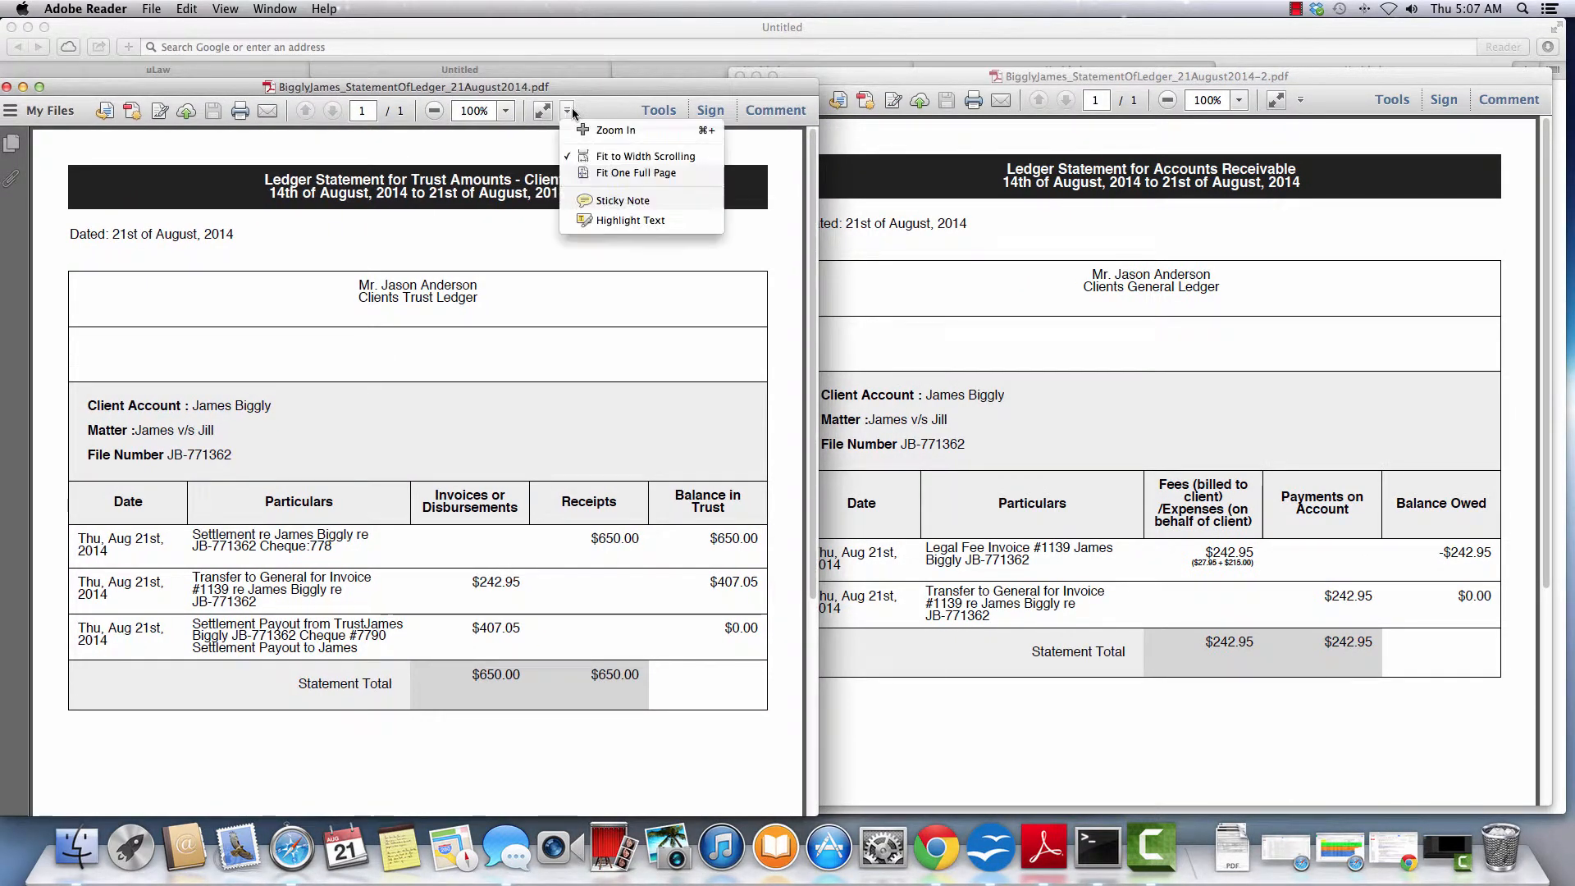
{"action": "left_click", "coordinate": [636, 173]}
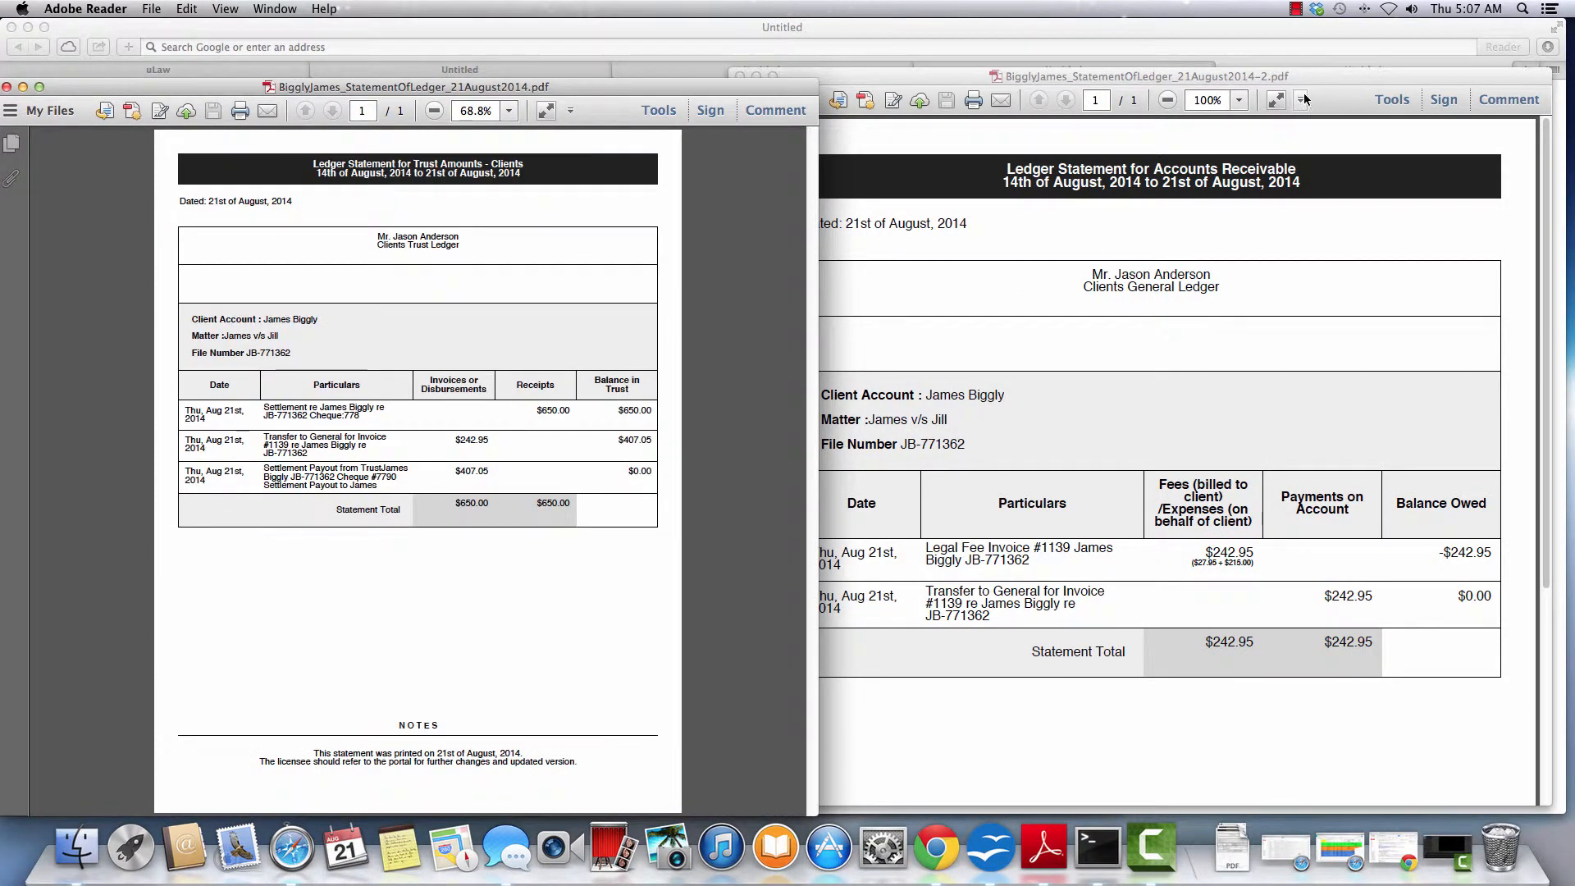
{"action": "left_click", "coordinate": [1303, 99]}
{"action": "left_click", "coordinate": [1363, 163]}
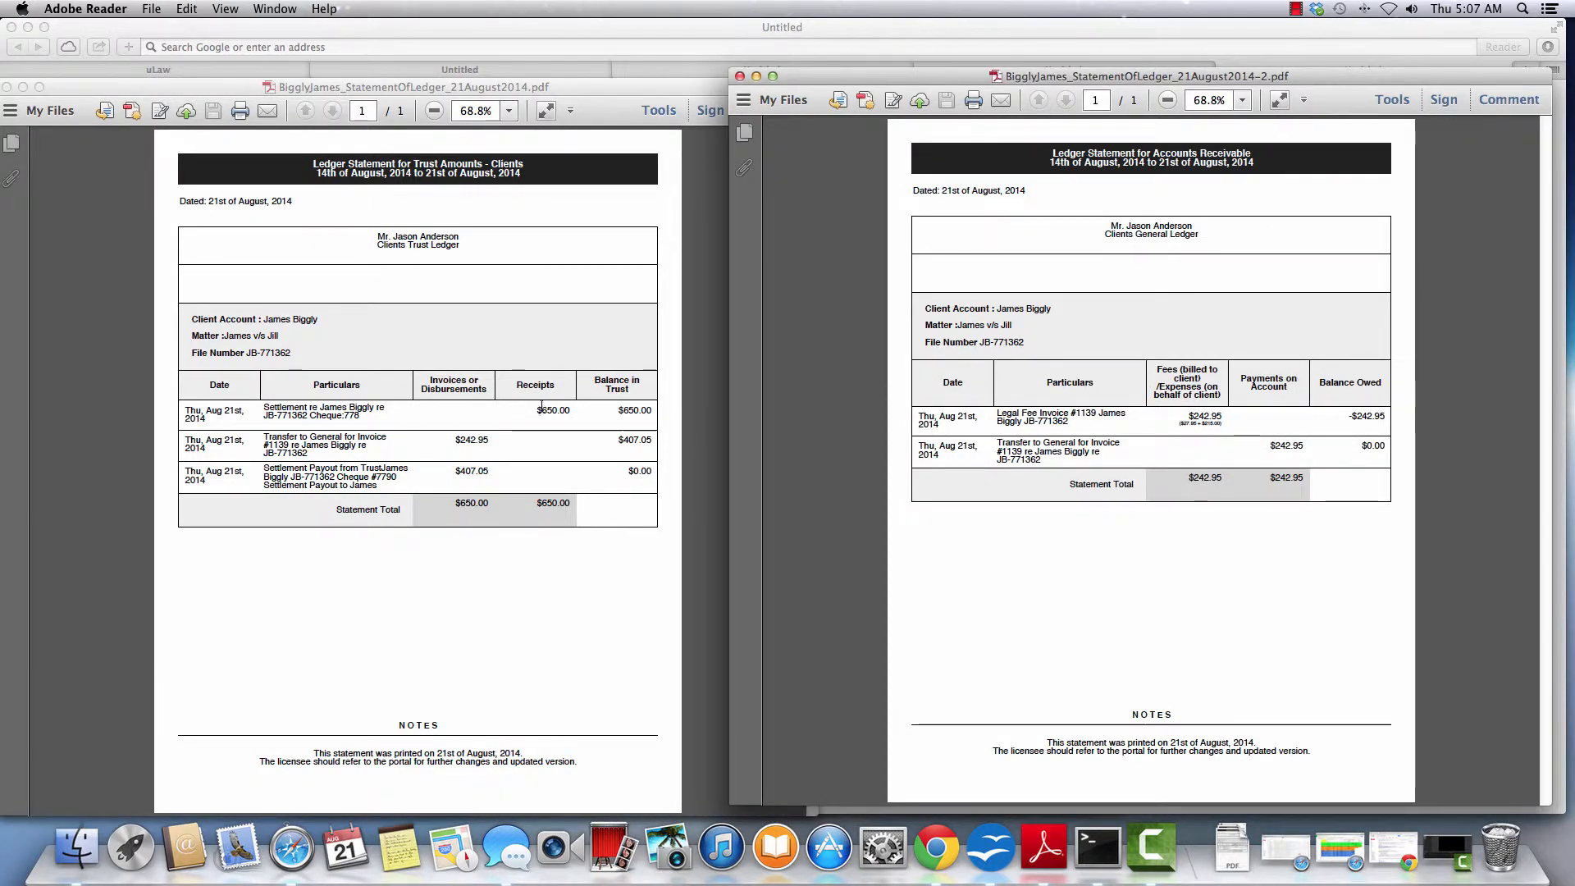
Step: Compare the settlement receipt, invoiced fees, transfer to general and resulting balances across the trust and general ledger statements
{"action": "left_click_drag", "start_coordinate": [537, 410], "coordinate": [571, 411]}
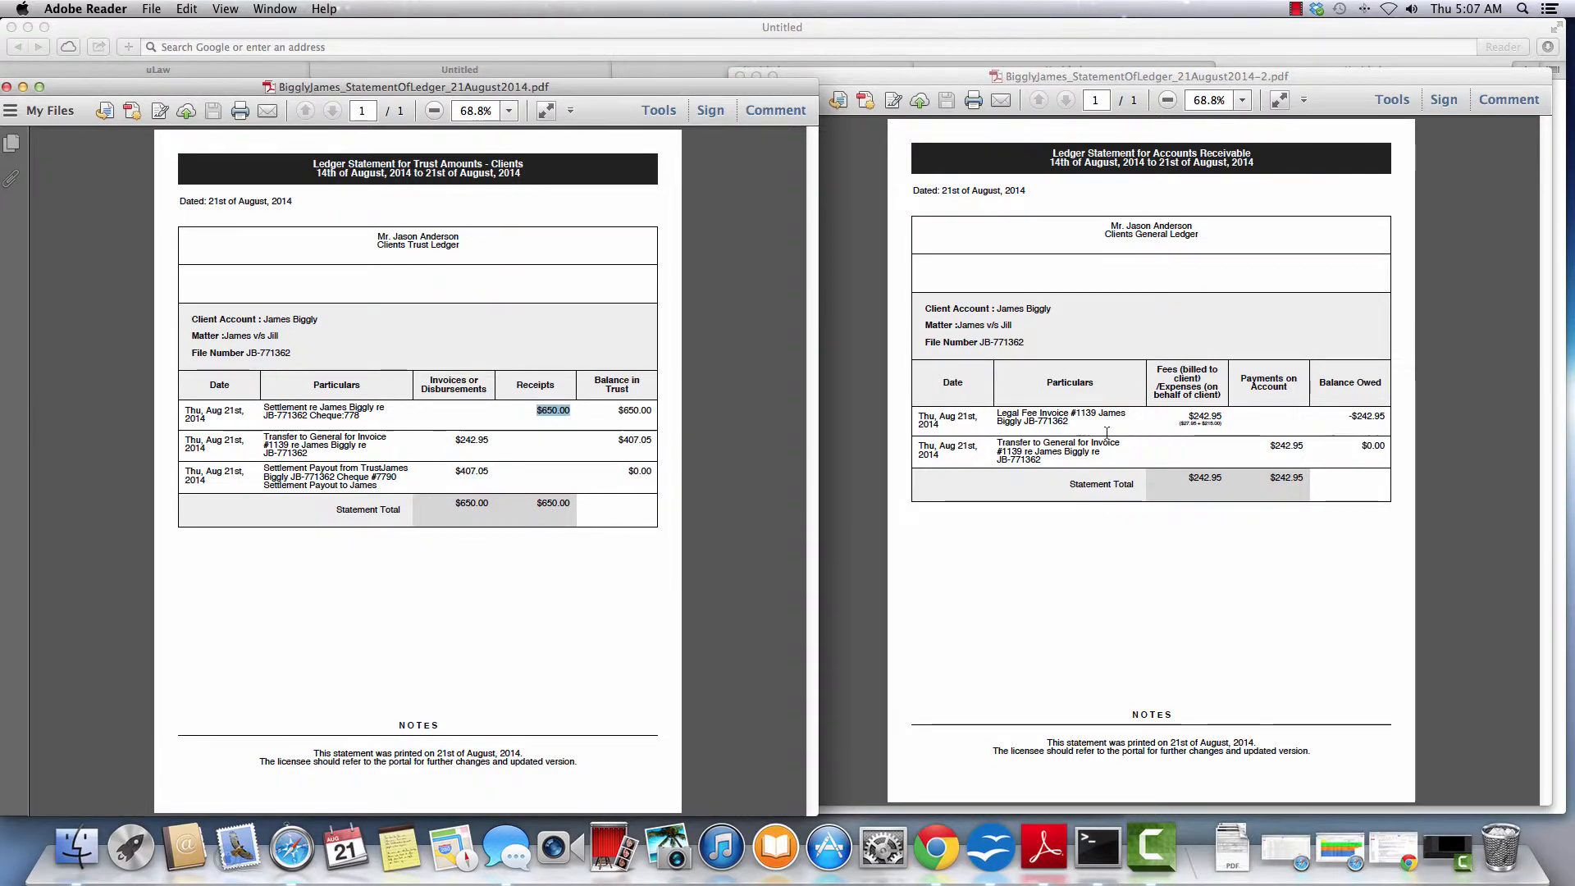
{"action": "left_click_drag", "start_coordinate": [1185, 413], "coordinate": [1225, 427]}
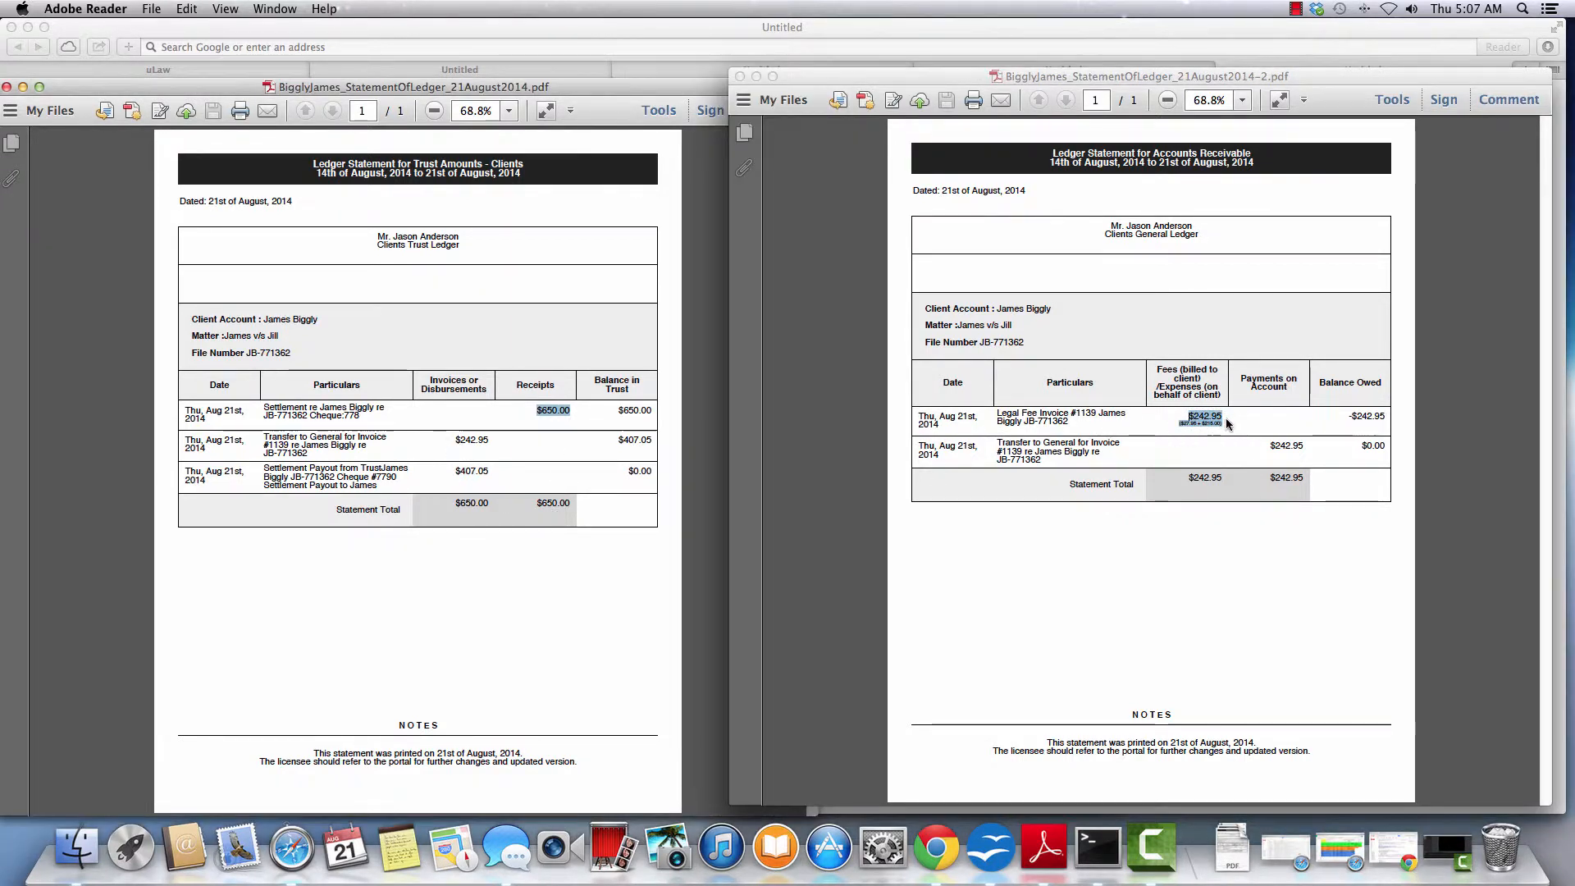
{"action": "left_click_drag", "start_coordinate": [1347, 416], "coordinate": [1384, 419]}
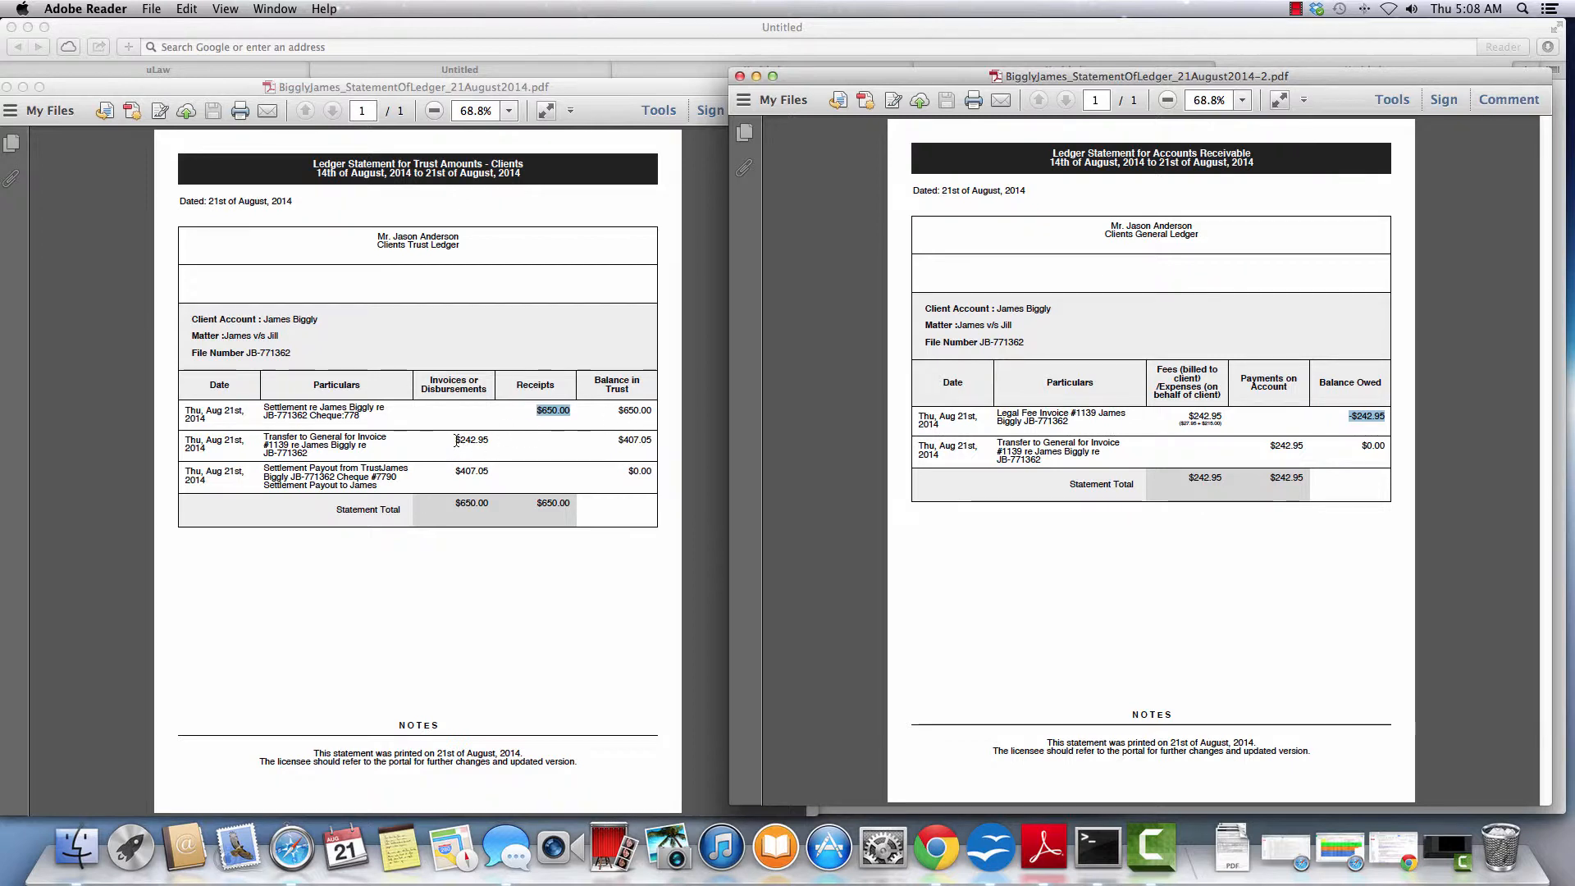
{"action": "left_click_drag", "start_coordinate": [457, 441], "coordinate": [490, 441]}
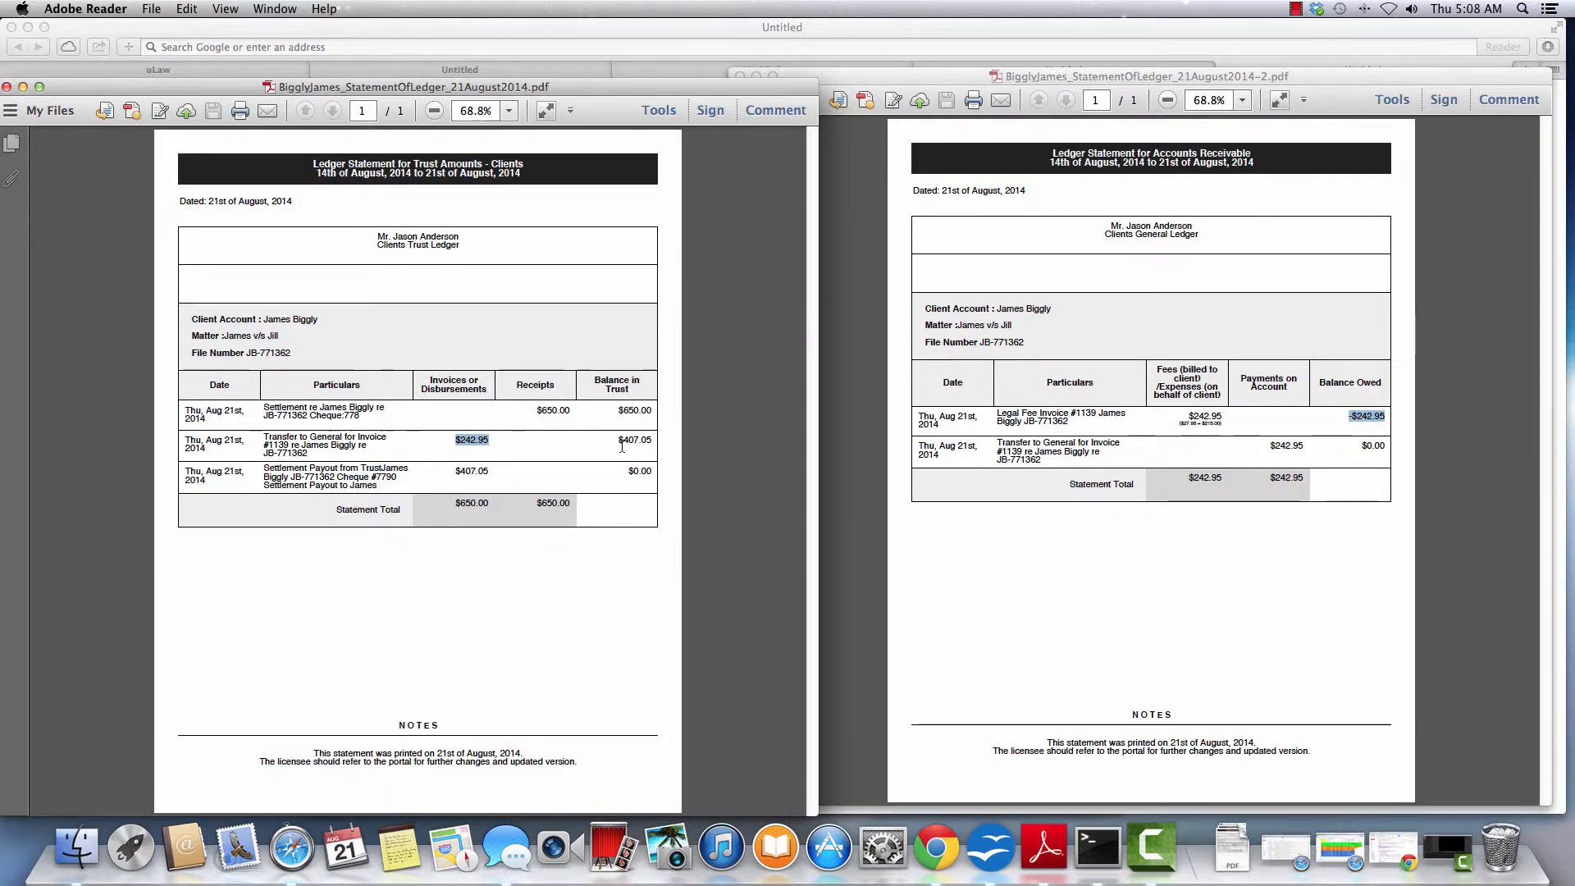
{"action": "left_click_drag", "start_coordinate": [620, 443], "coordinate": [667, 436]}
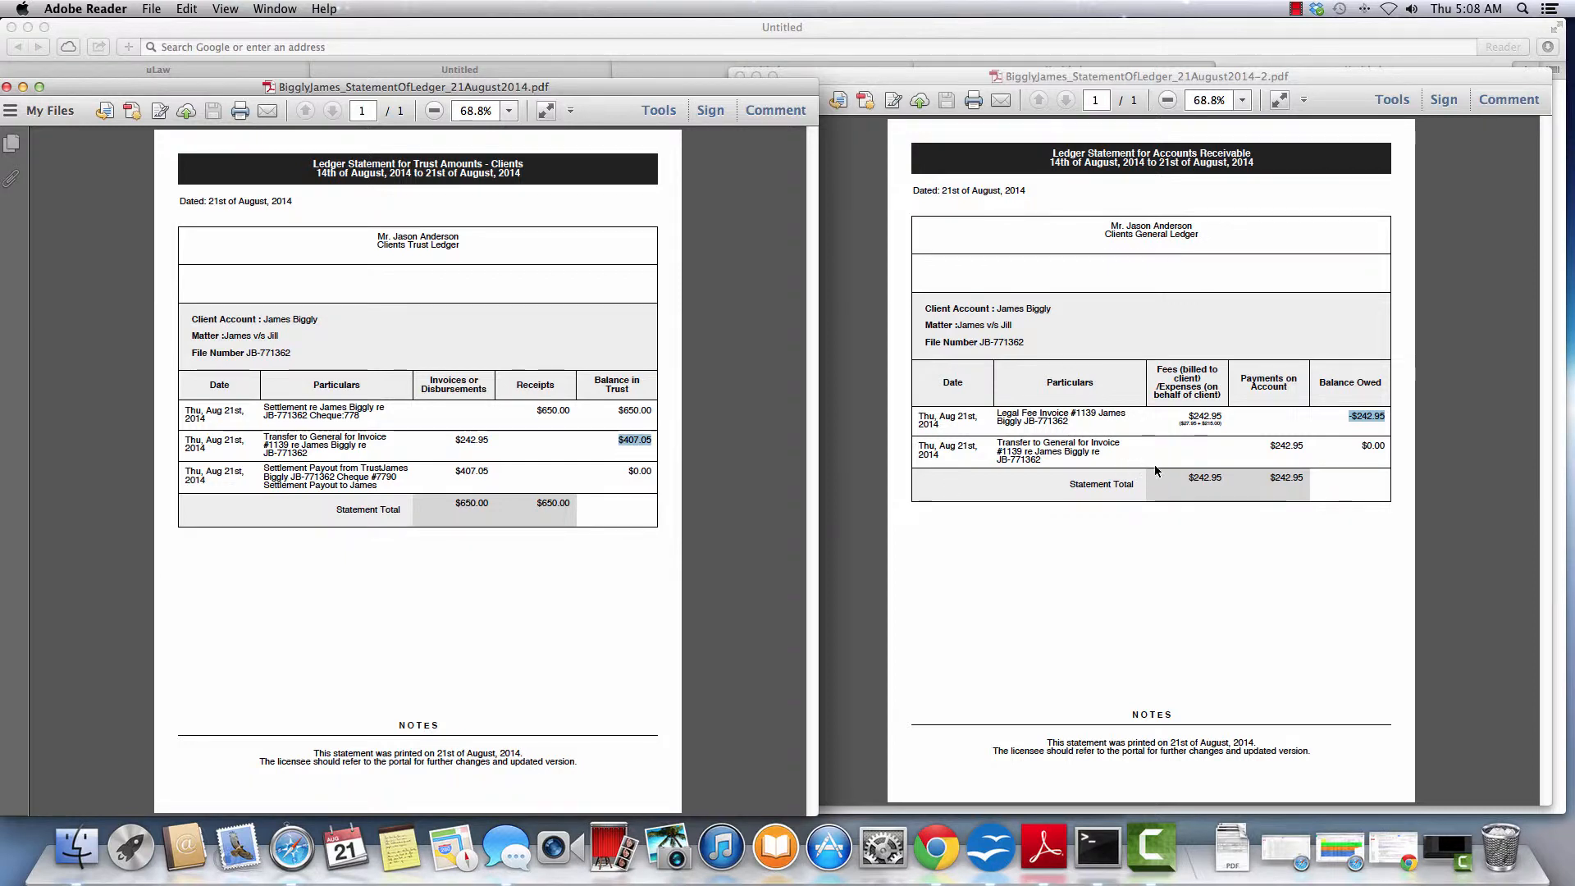
{"action": "left_click_drag", "start_coordinate": [1361, 445], "coordinate": [1393, 450]}
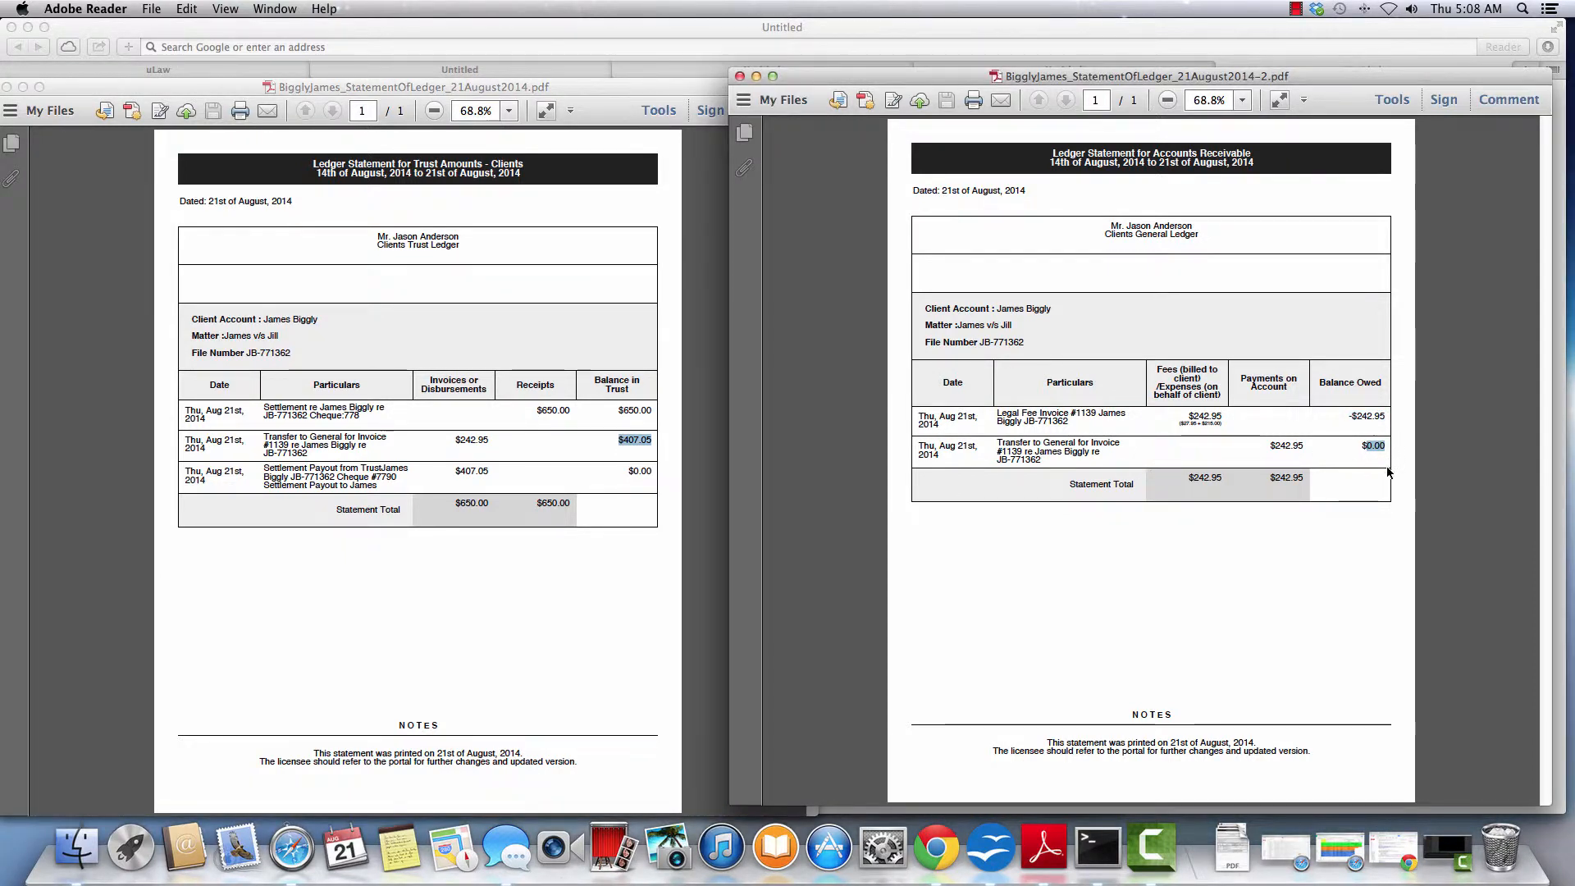
{"action": "left_click_drag", "start_coordinate": [1189, 481], "coordinate": [1303, 489]}
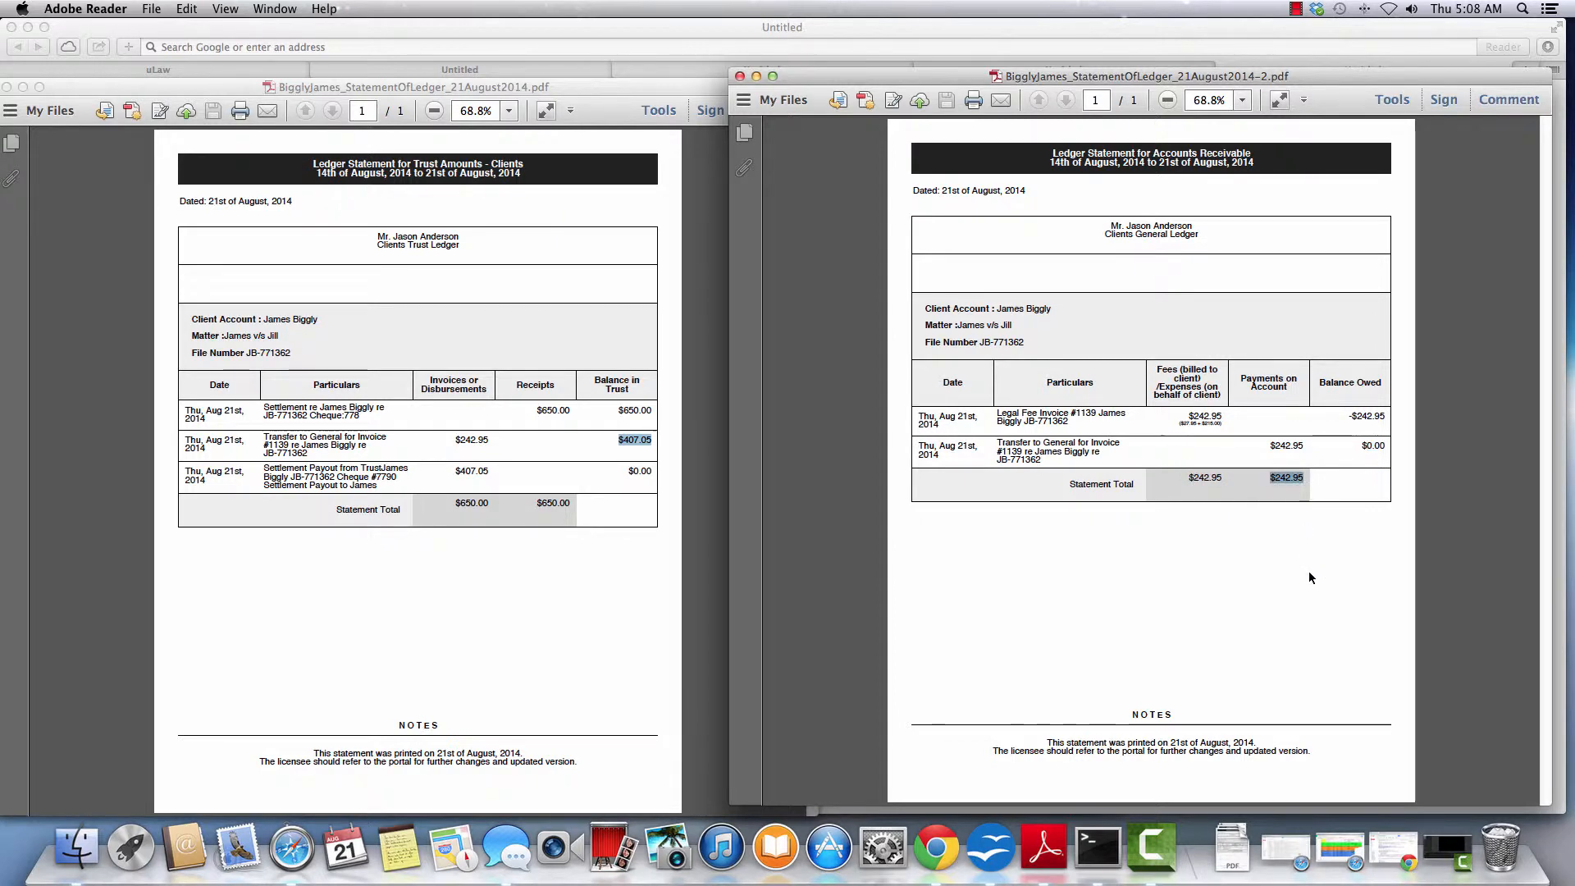
Step: Examine the settlement payout entry in the trust ledger against the preceding and closing trust balances
{"action": "left_click", "coordinate": [460, 474]}
{"action": "left_click_drag", "start_coordinate": [618, 441], "coordinate": [653, 442]}
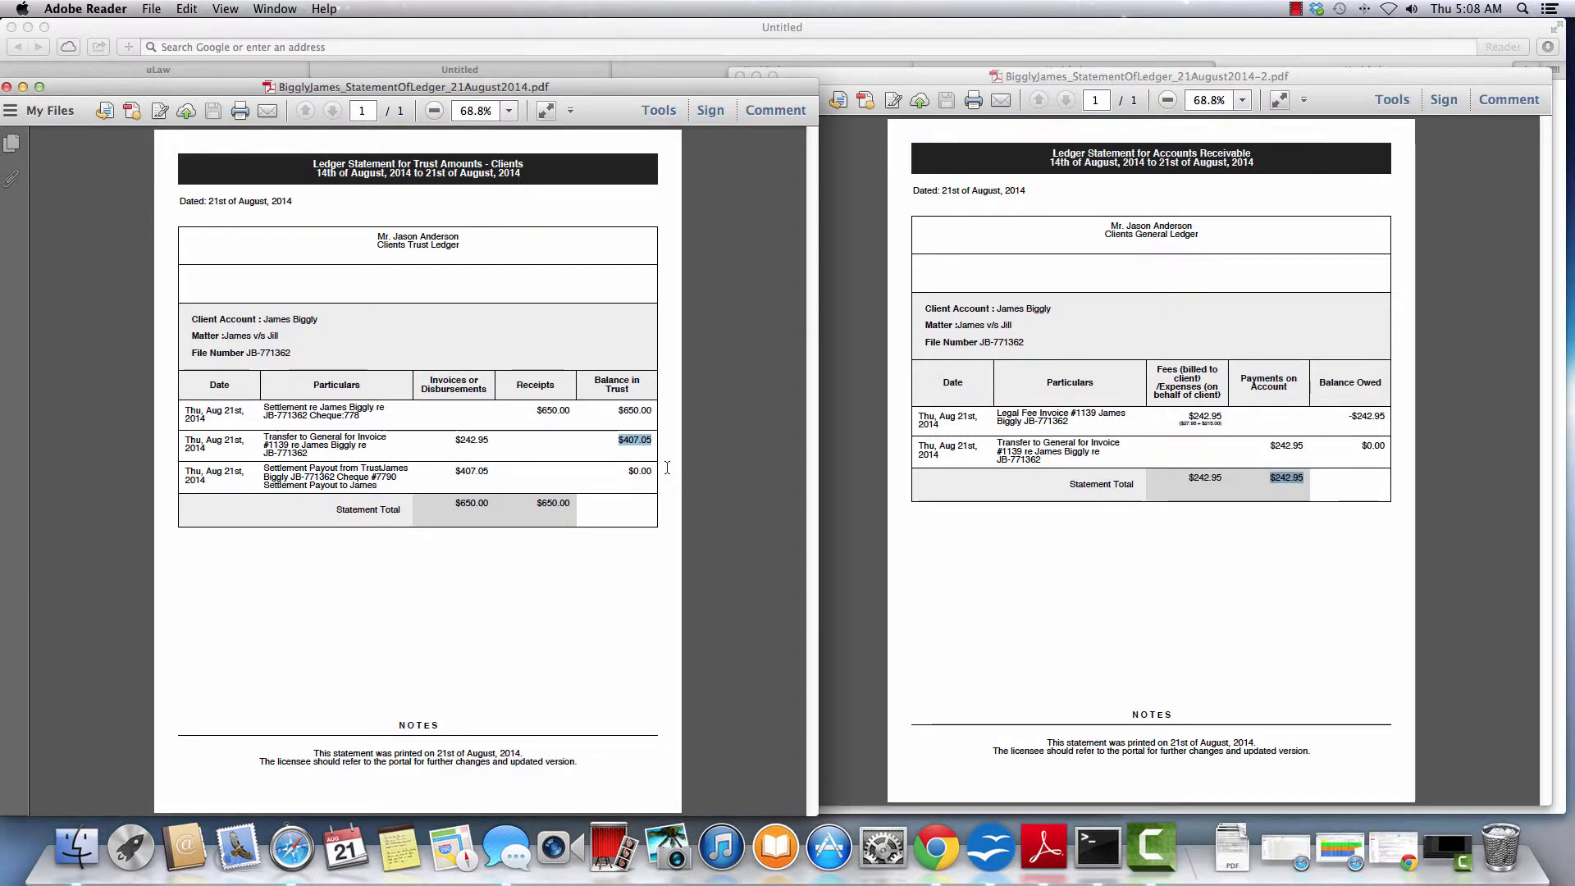
{"action": "left_click_drag", "start_coordinate": [456, 472], "coordinate": [495, 473]}
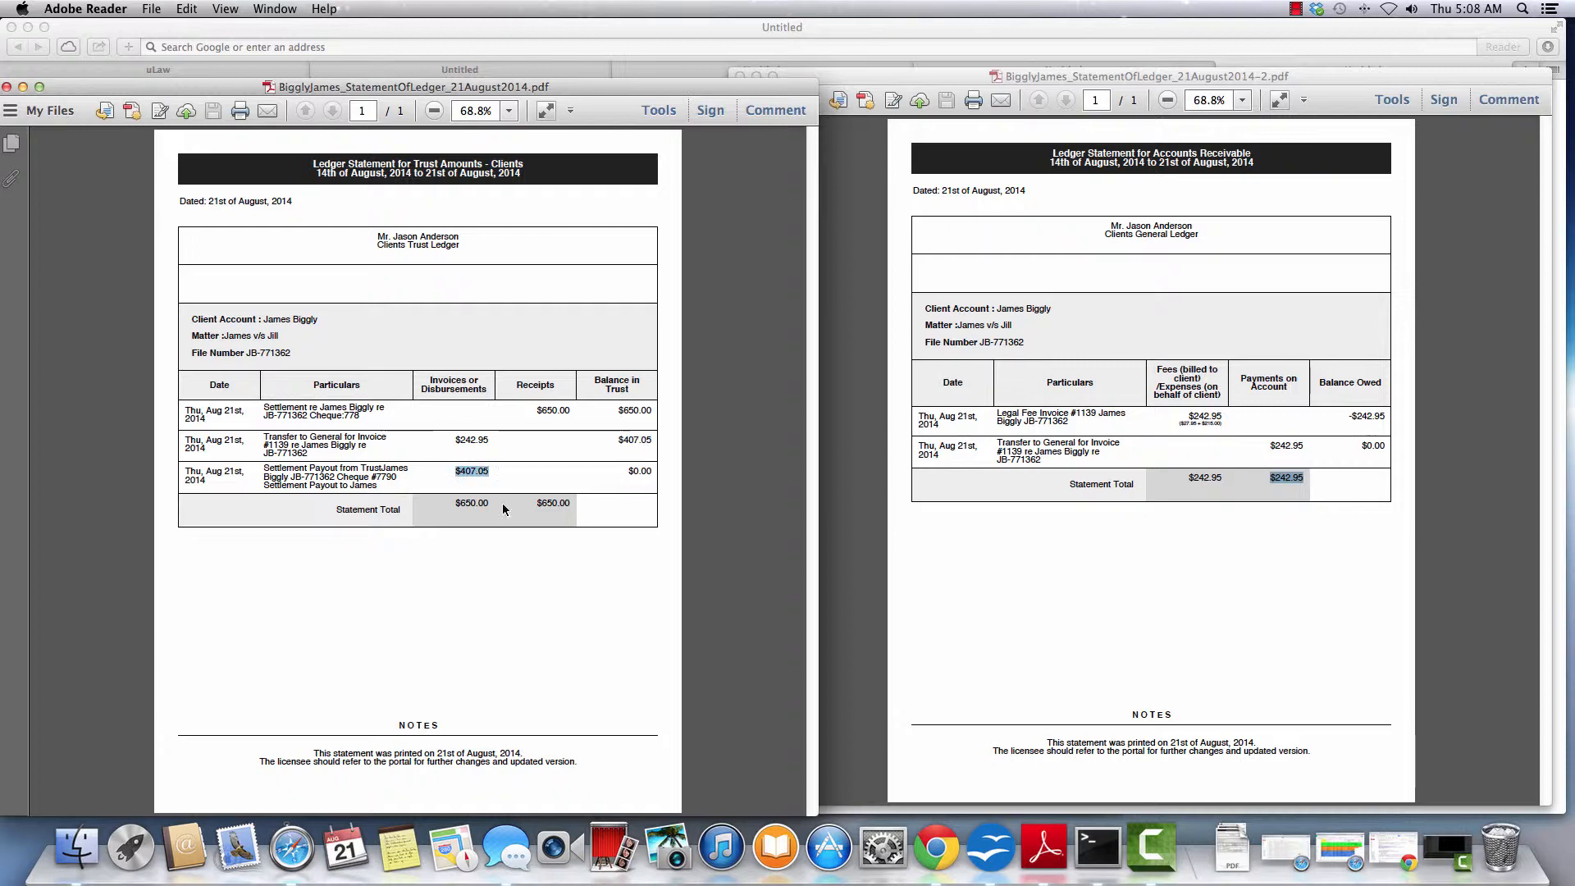
{"action": "left_click_drag", "start_coordinate": [375, 477], "coordinate": [396, 480]}
{"action": "left_click_drag", "start_coordinate": [652, 475], "coordinate": [626, 474]}
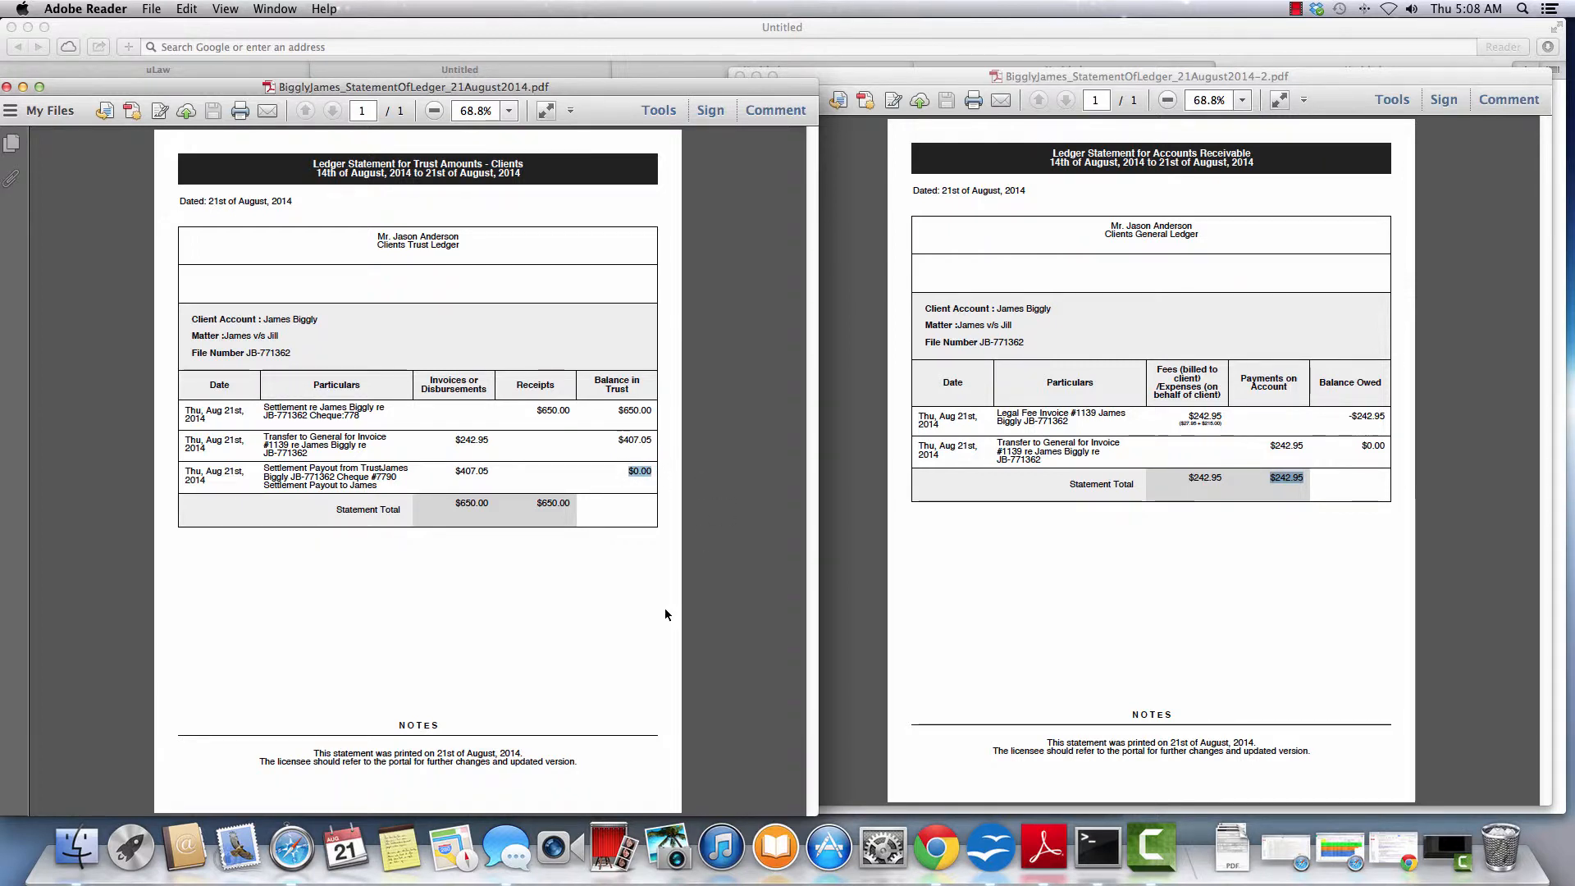
Step: Back in uLaw, download the Client's Trust receipt journal for all clients and check the settlement deposit's amount
{"action": "left_click", "coordinate": [661, 28]}
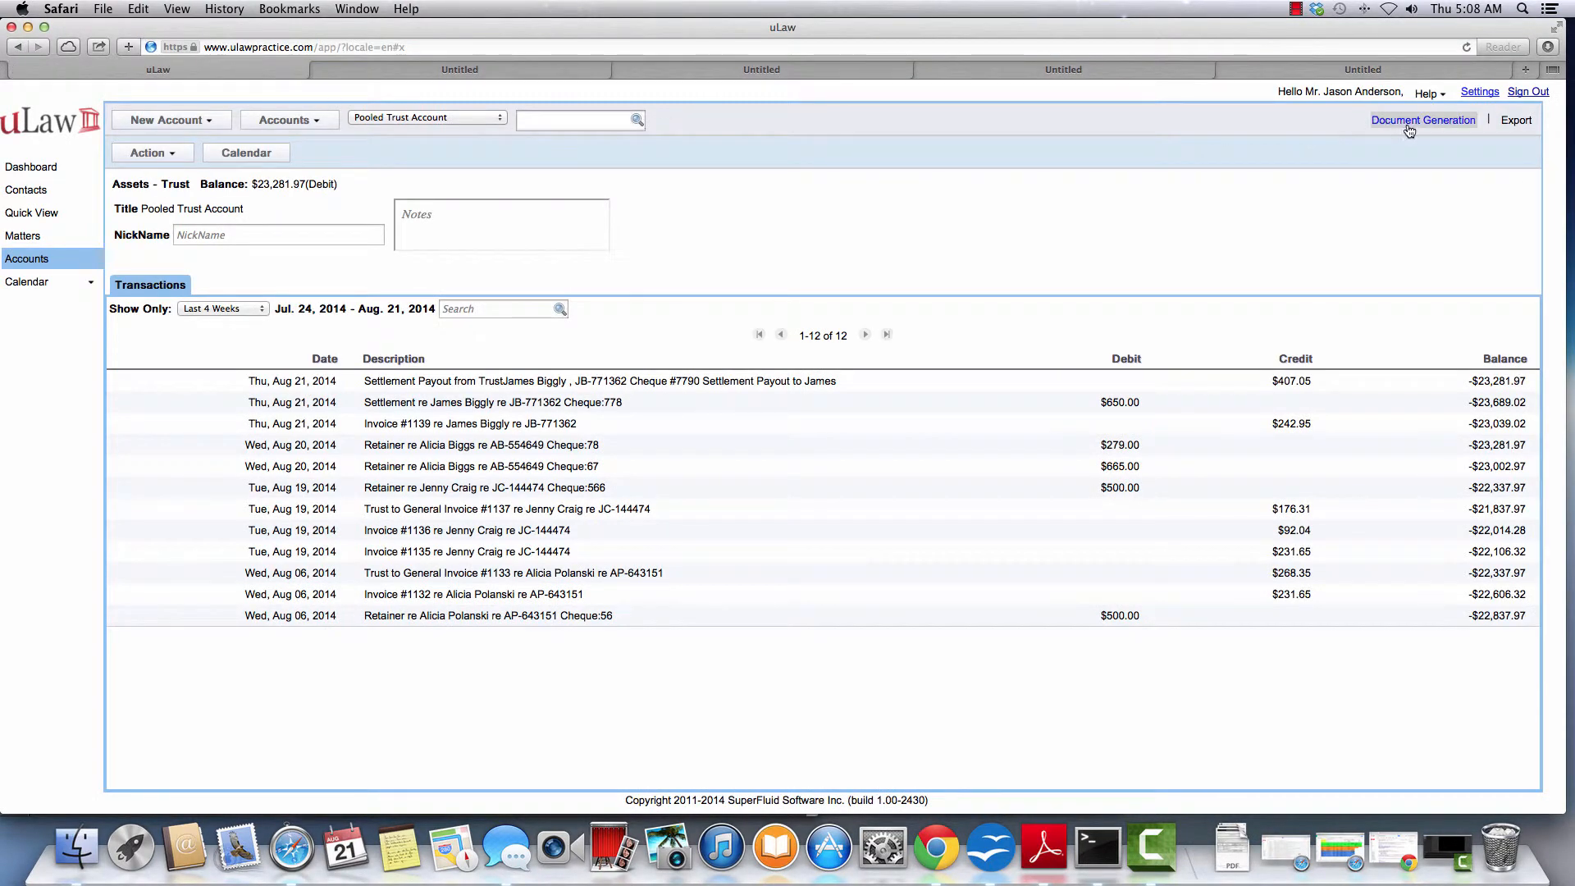
{"action": "left_click", "coordinate": [1409, 121]}
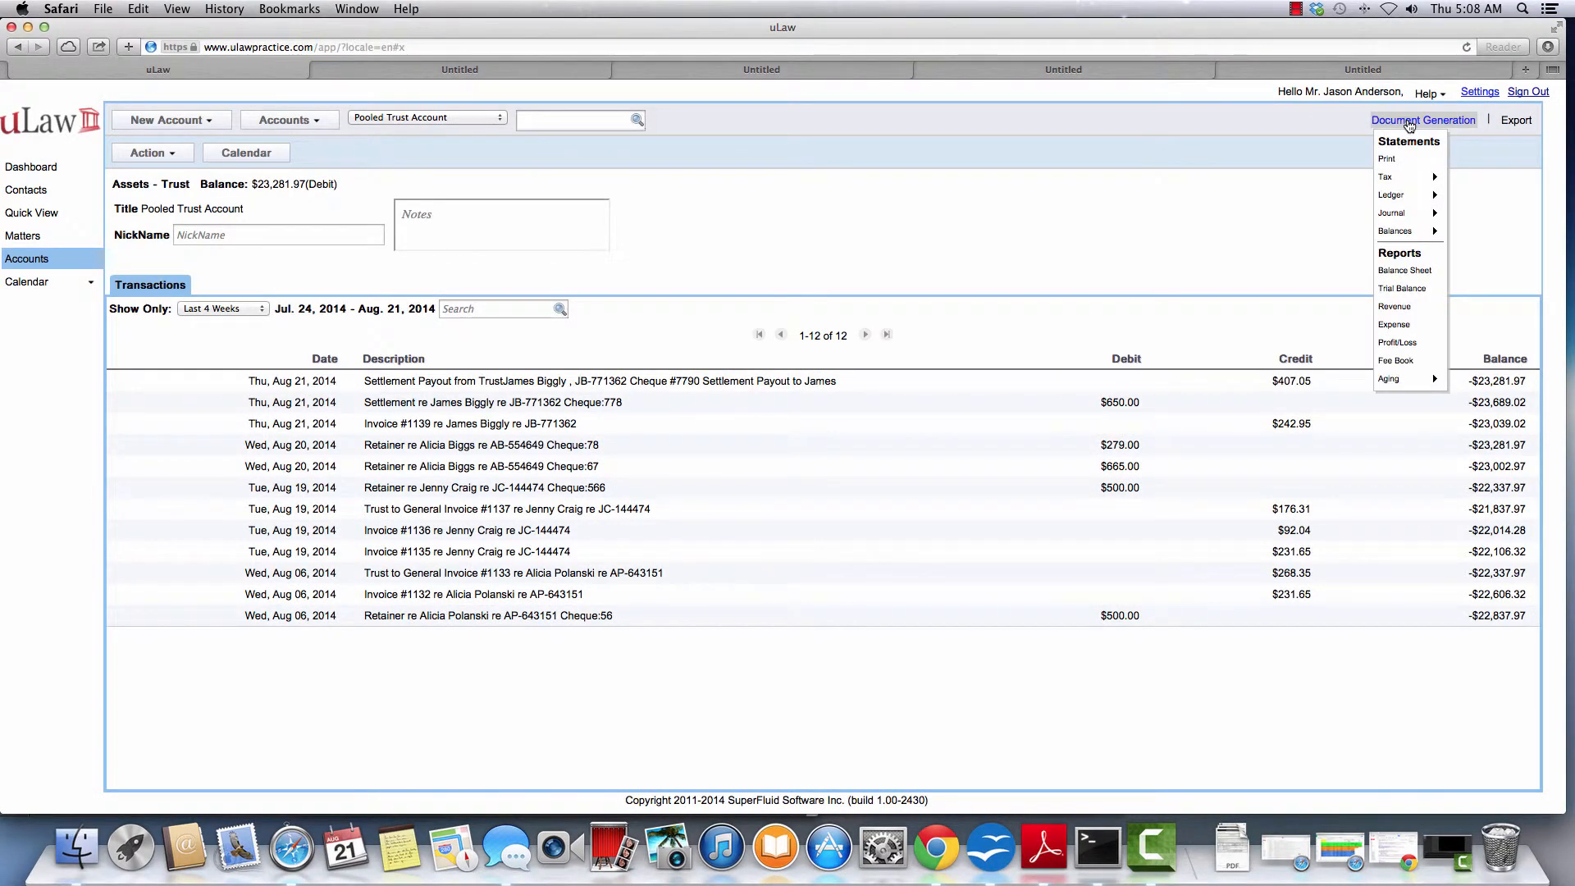
{"action": "mouse_move", "coordinate": [1413, 220]}
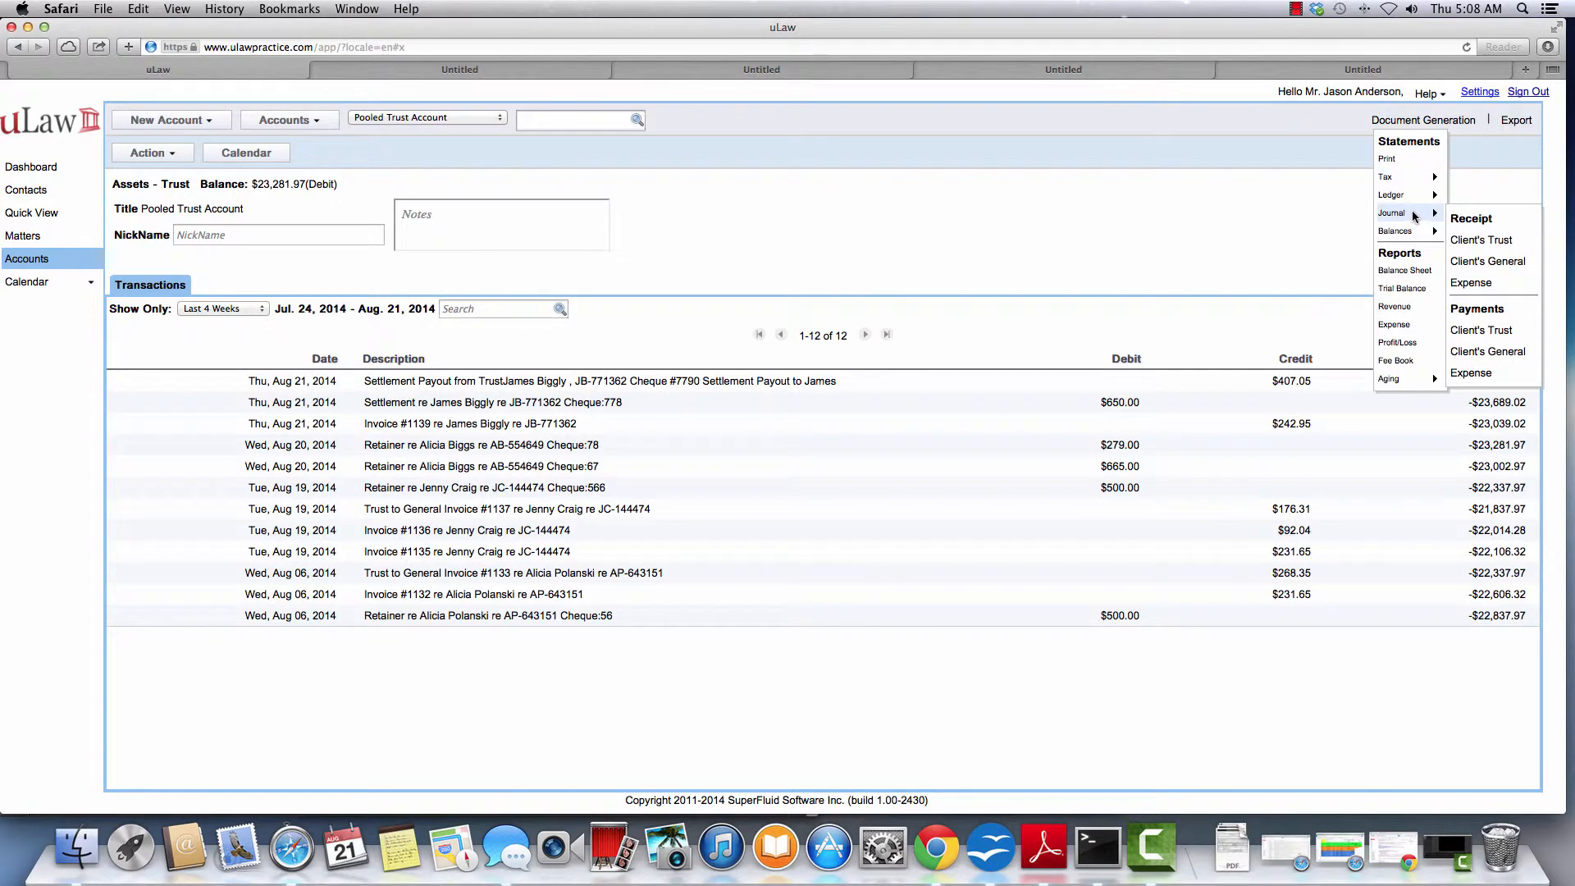
{"action": "left_click", "coordinate": [1481, 242]}
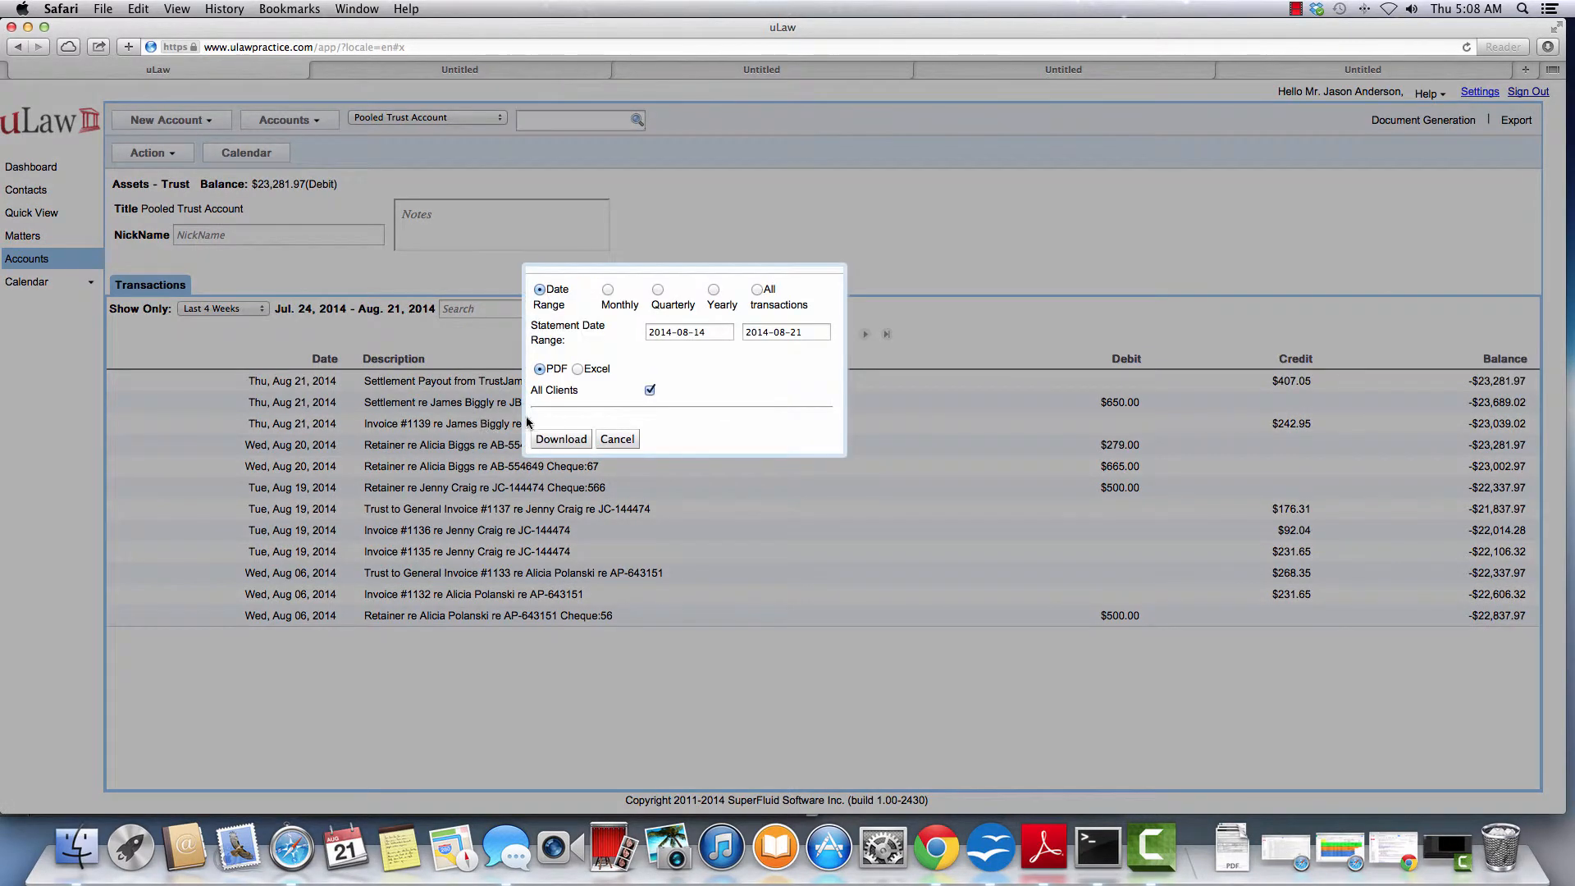
{"action": "left_click", "coordinate": [560, 440]}
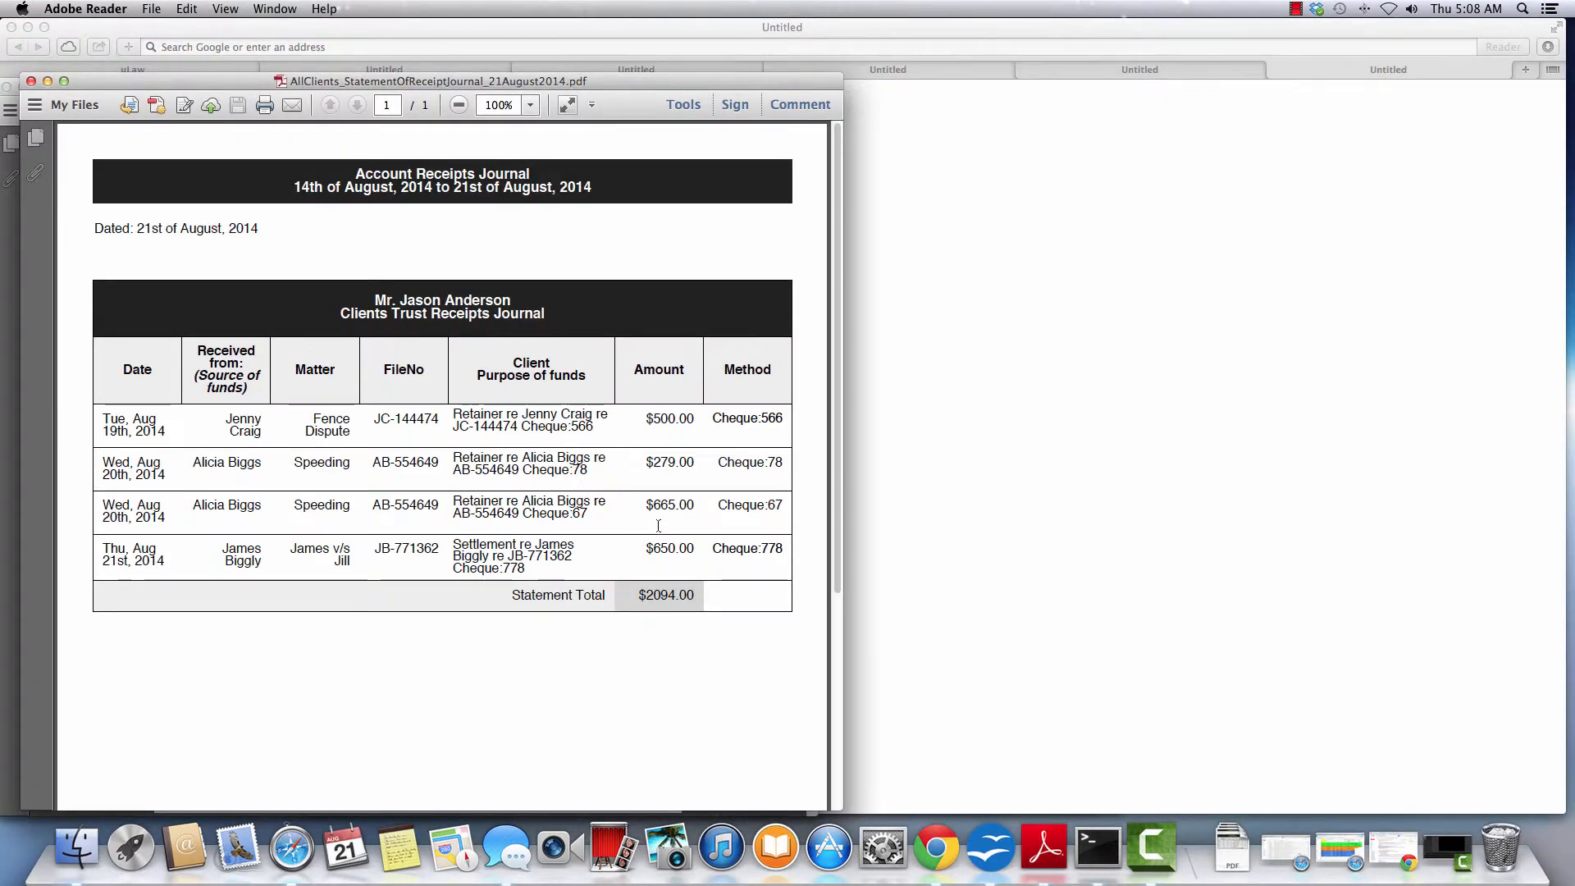
{"action": "left_click_drag", "start_coordinate": [646, 548], "coordinate": [690, 545]}
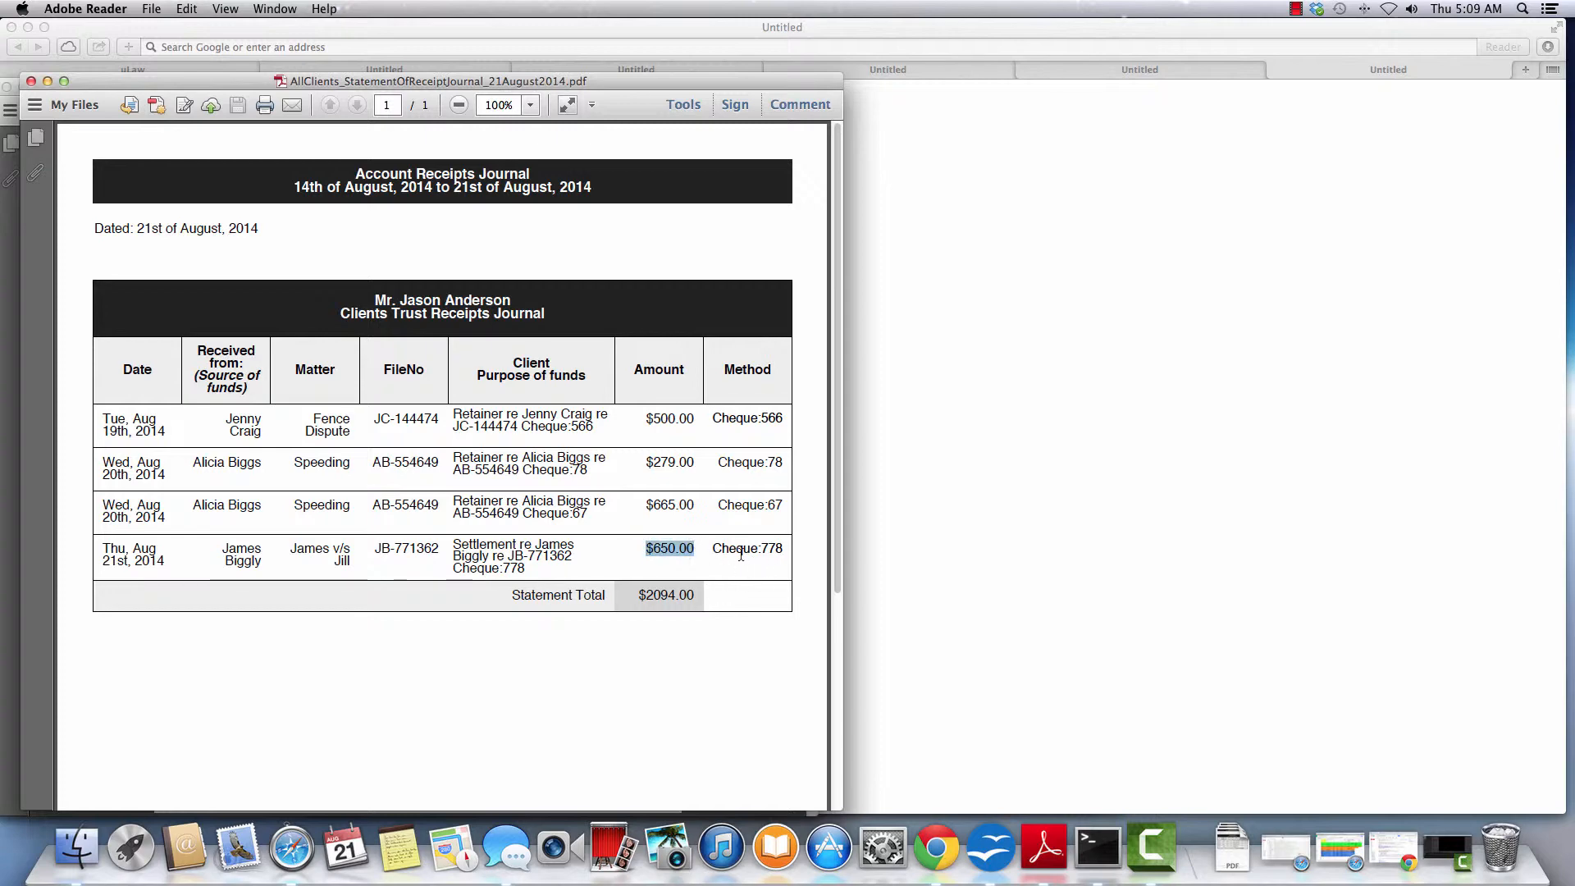
Step: Back in uLaw, generate the Client's Trust payments journal for all clients
{"action": "left_click", "coordinate": [210, 67]}
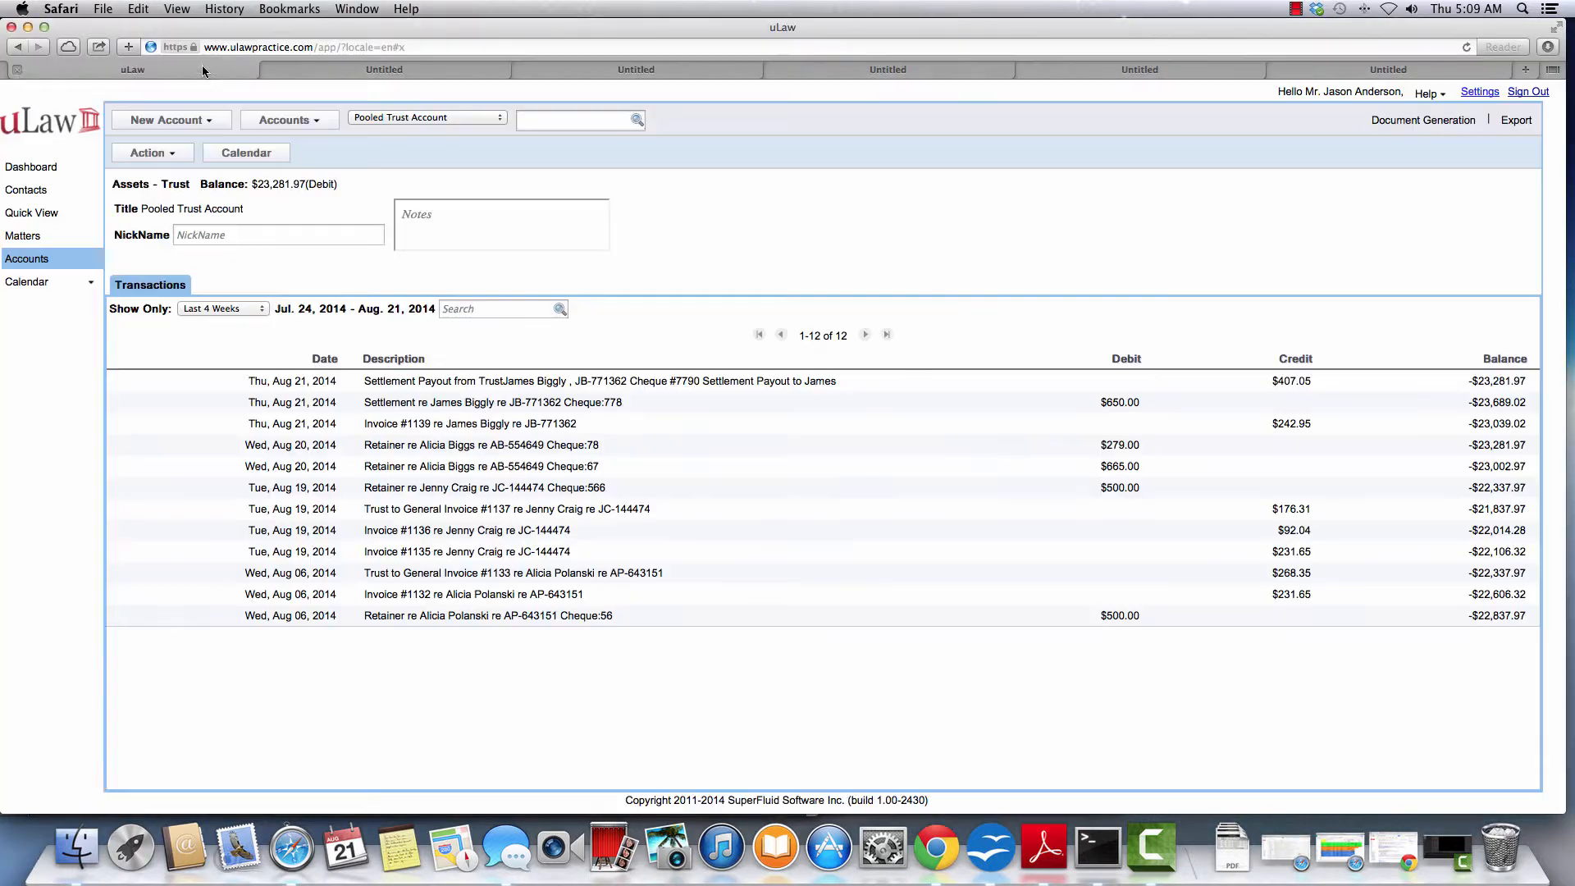
{"action": "left_click", "coordinate": [1415, 121]}
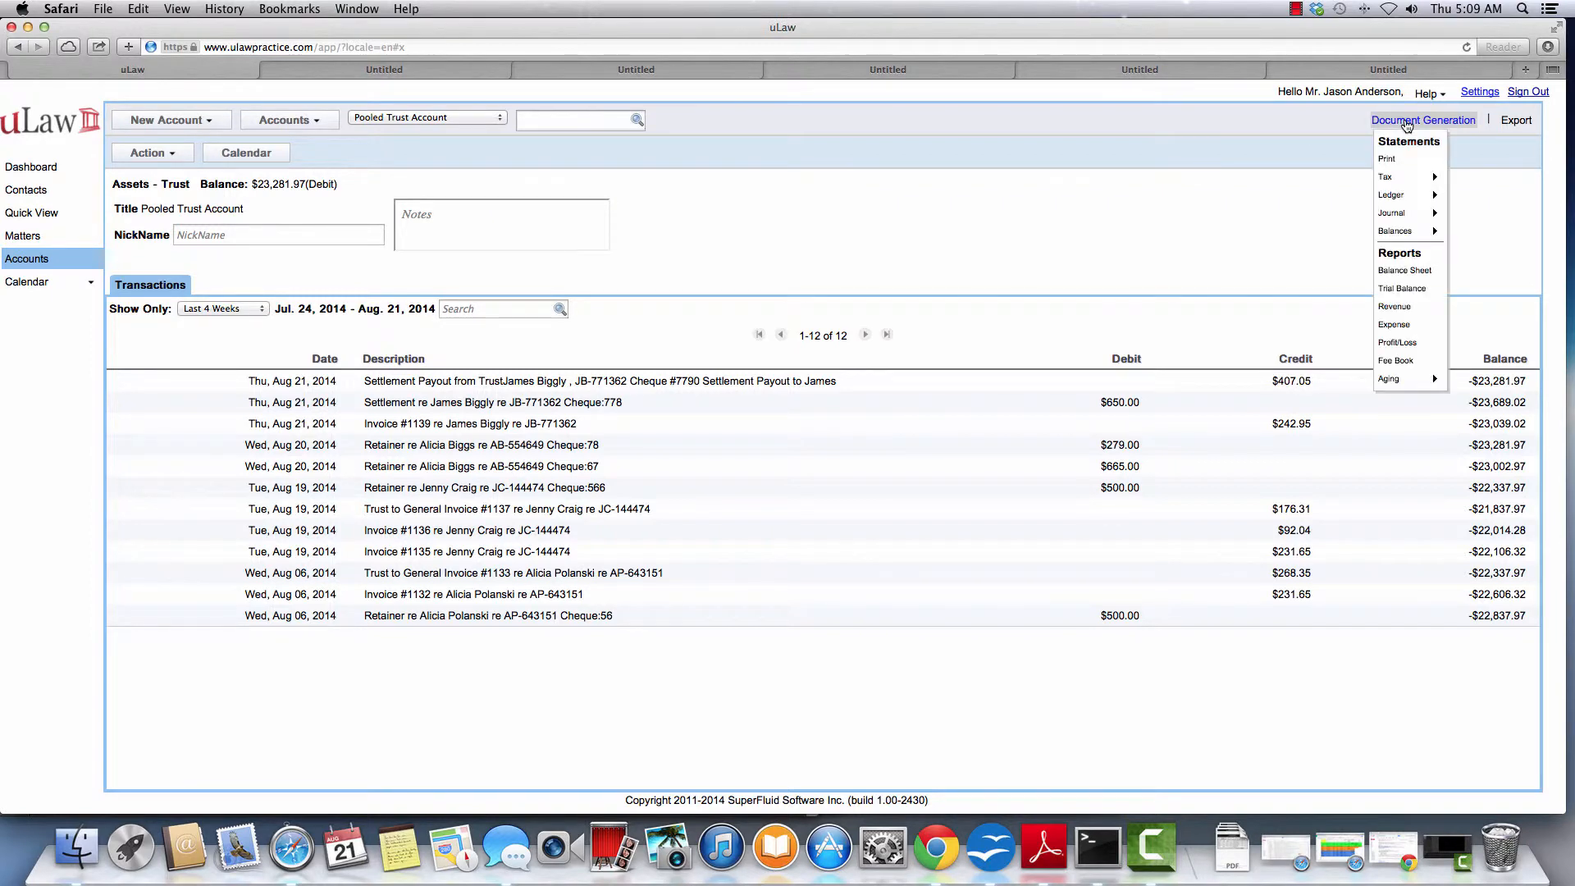
{"action": "mouse_move", "coordinate": [1415, 237]}
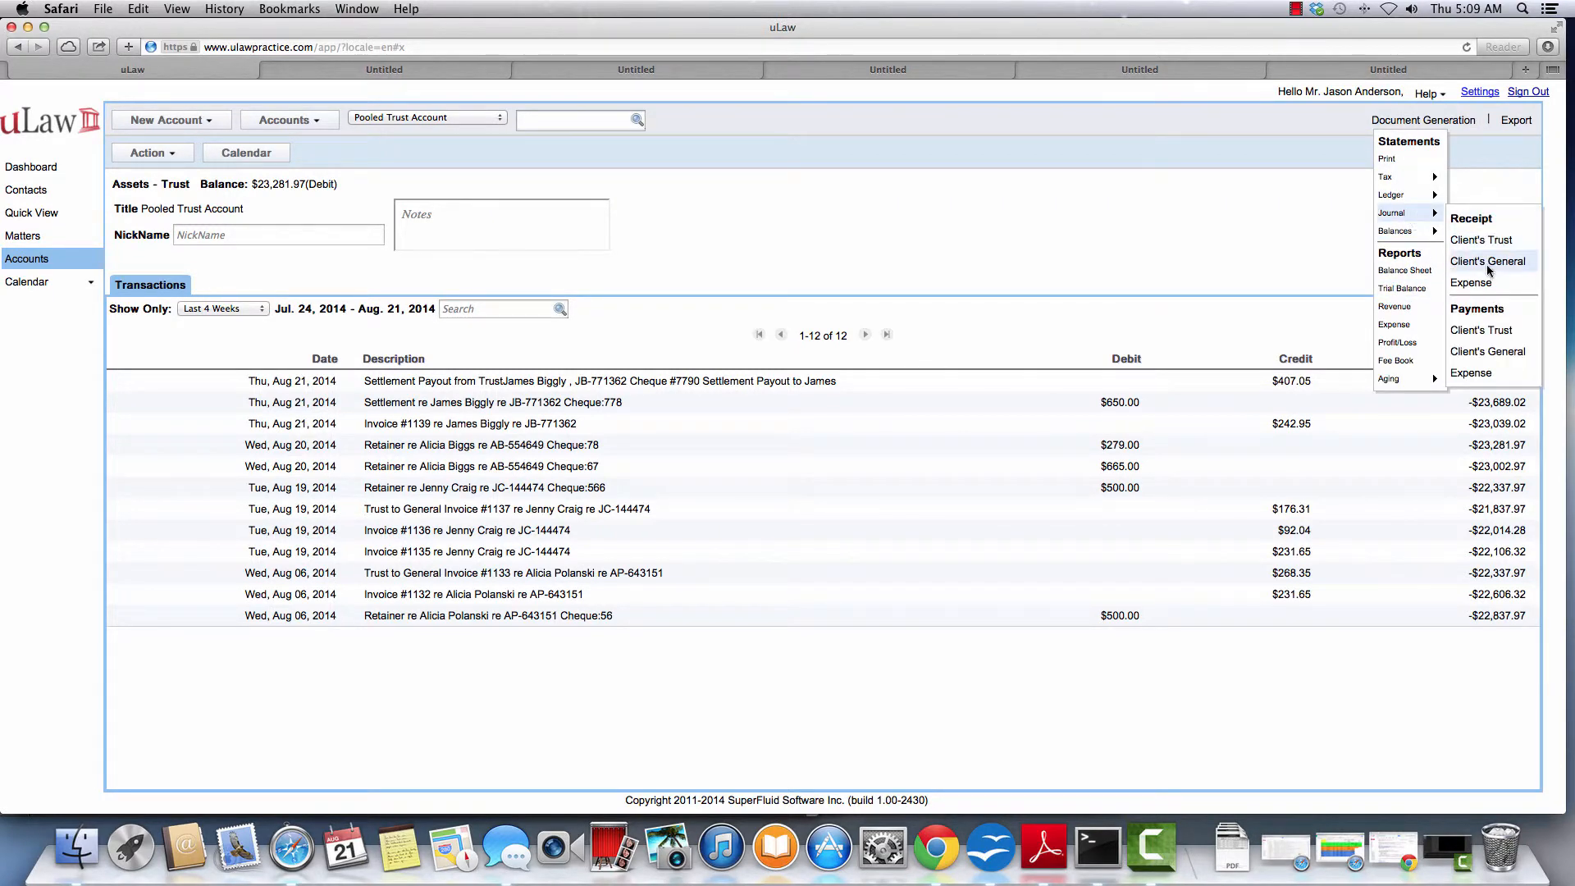
{"action": "left_click", "coordinate": [1487, 332]}
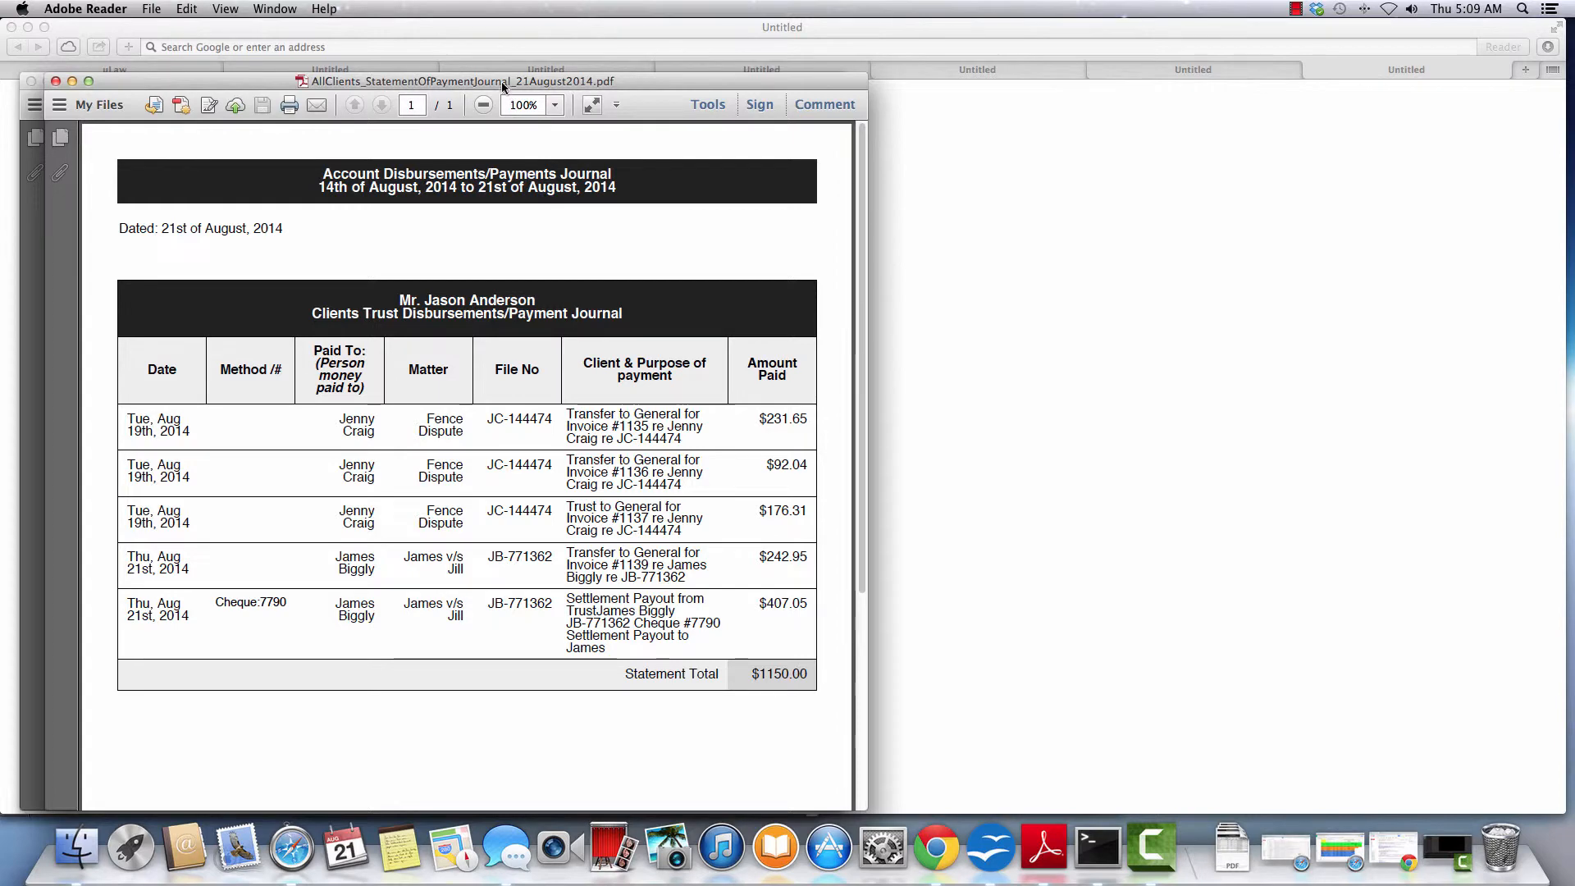
Step: Place the payments journal beside the receipts journal, fit it to one full page, and check the invoice transfer and settlement payout amounts
{"action": "left_click_drag", "start_coordinate": [489, 80], "coordinate": [1171, 65]}
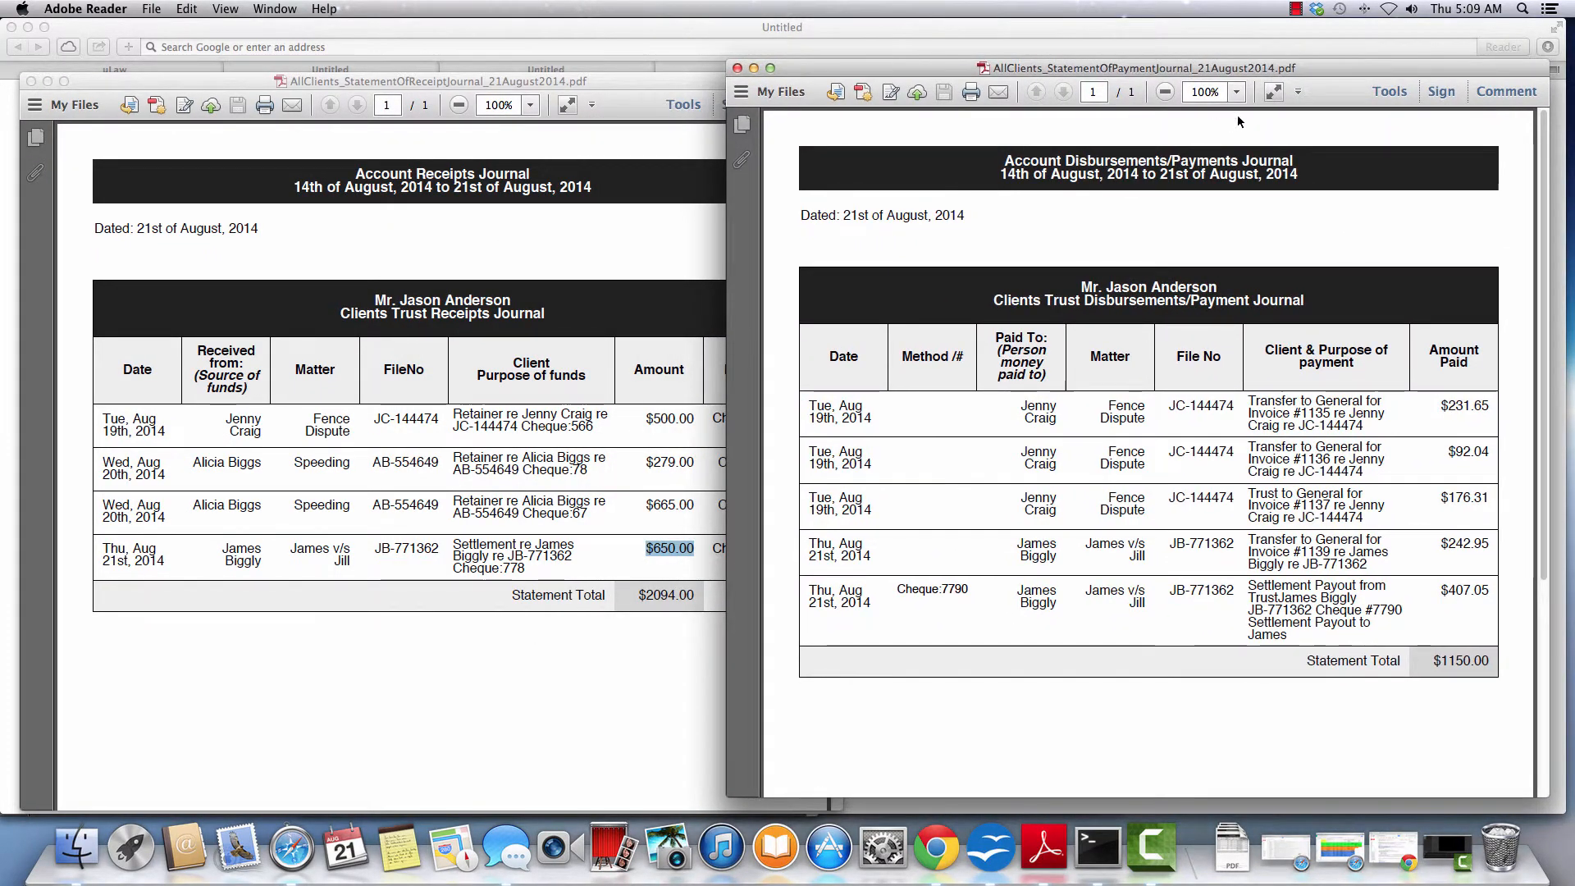
{"action": "left_click", "coordinate": [1296, 94]}
{"action": "left_click", "coordinate": [1345, 156]}
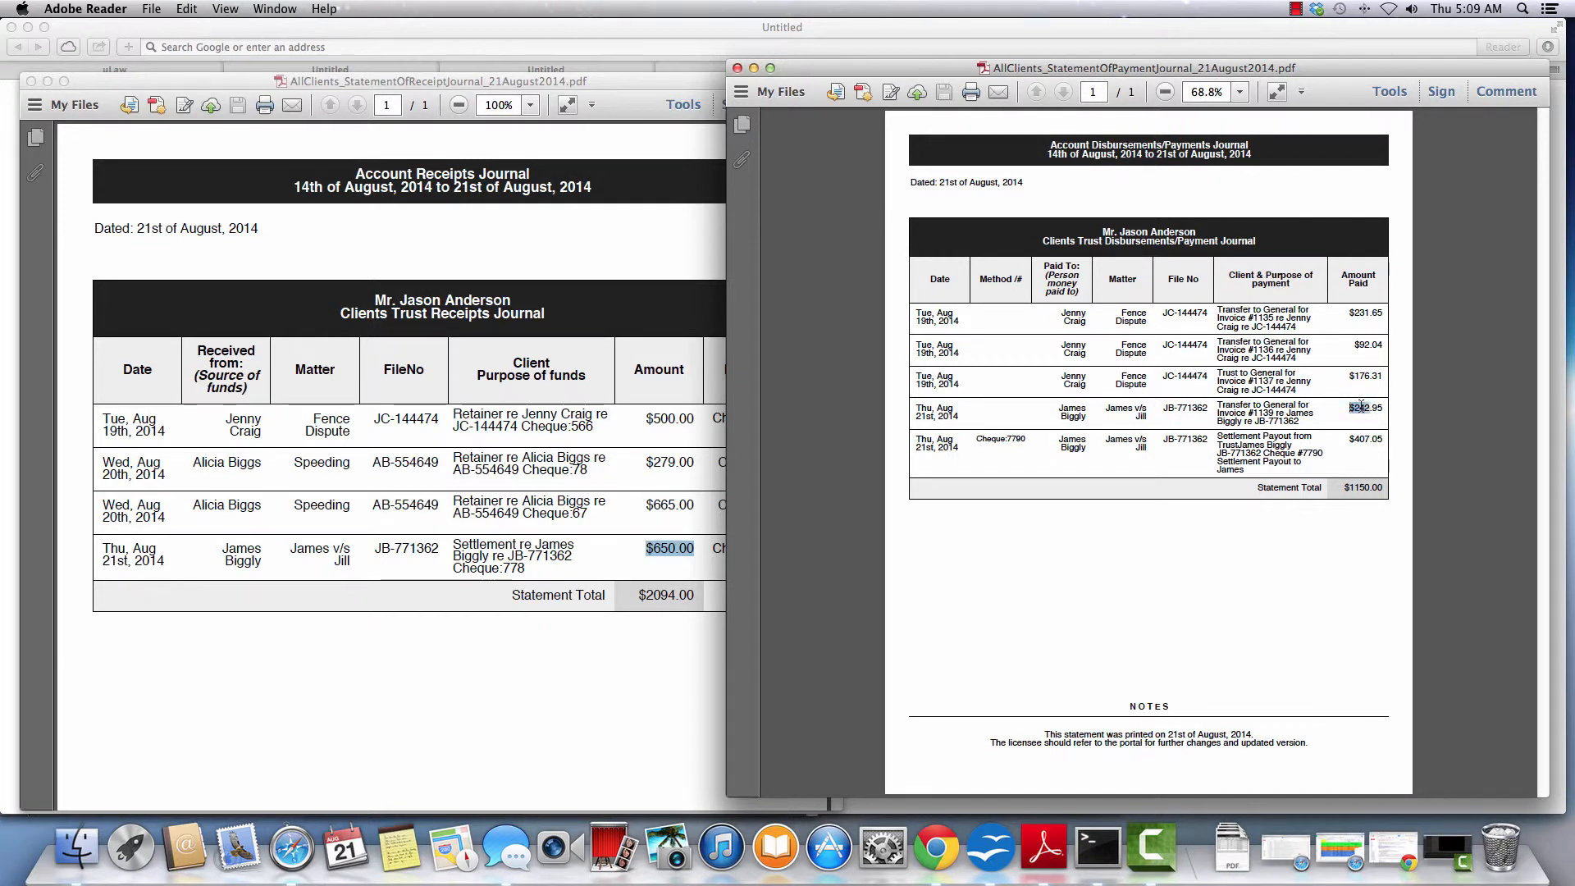
{"action": "left_click_drag", "start_coordinate": [1348, 408], "coordinate": [1399, 442]}
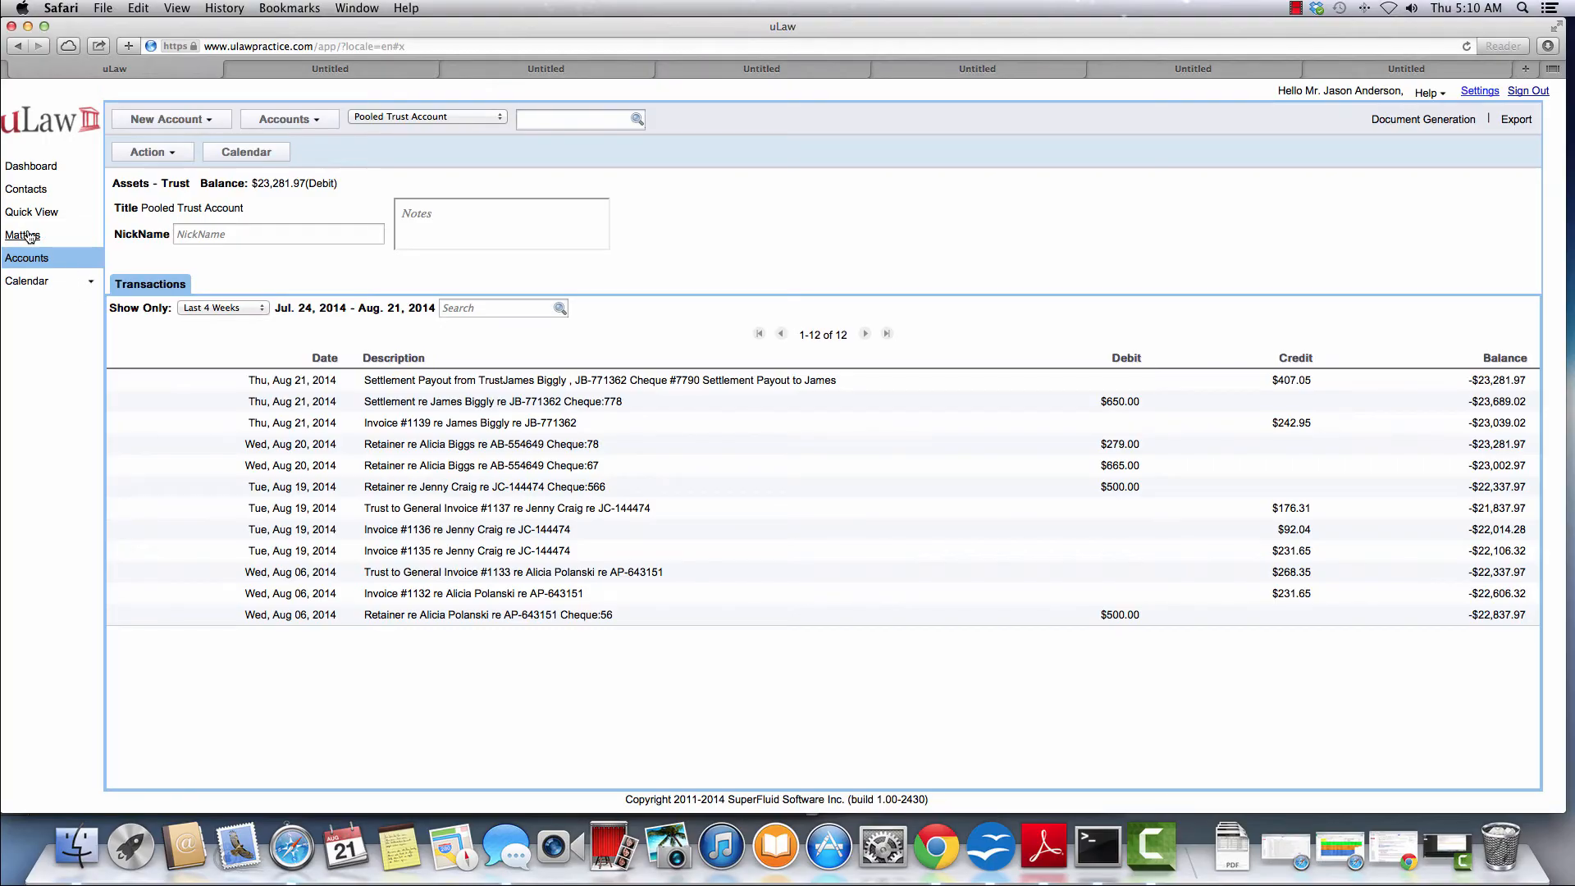
Step: Back in uLaw, return to the settlement client's matter and review its available trust deposit, transfer and payout actions
{"action": "left_click", "coordinate": [23, 236]}
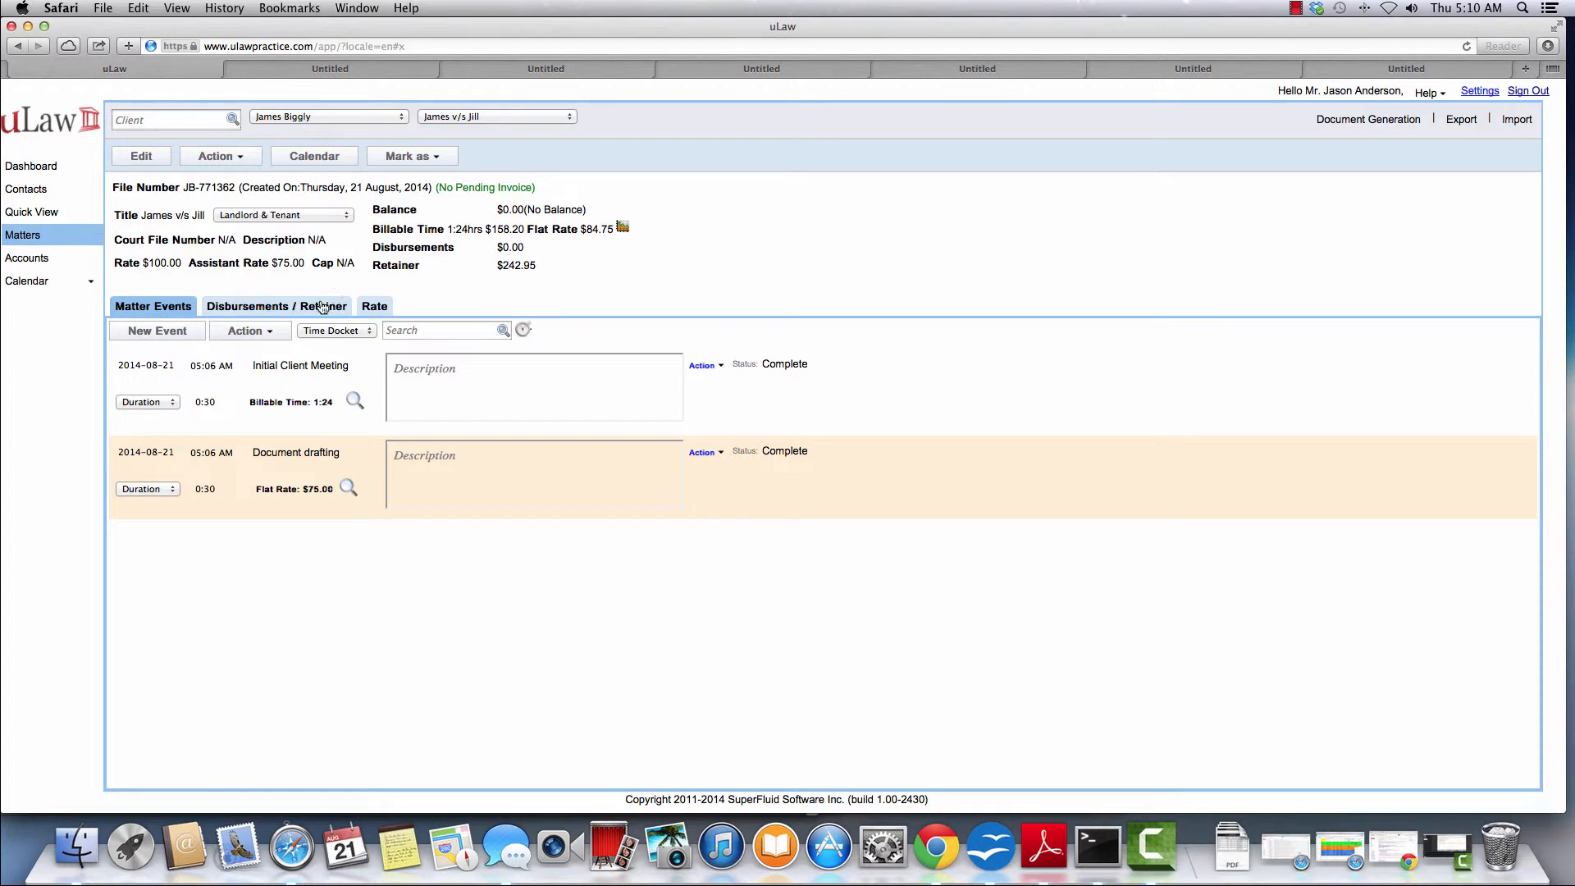
{"action": "left_click", "coordinate": [228, 158]}
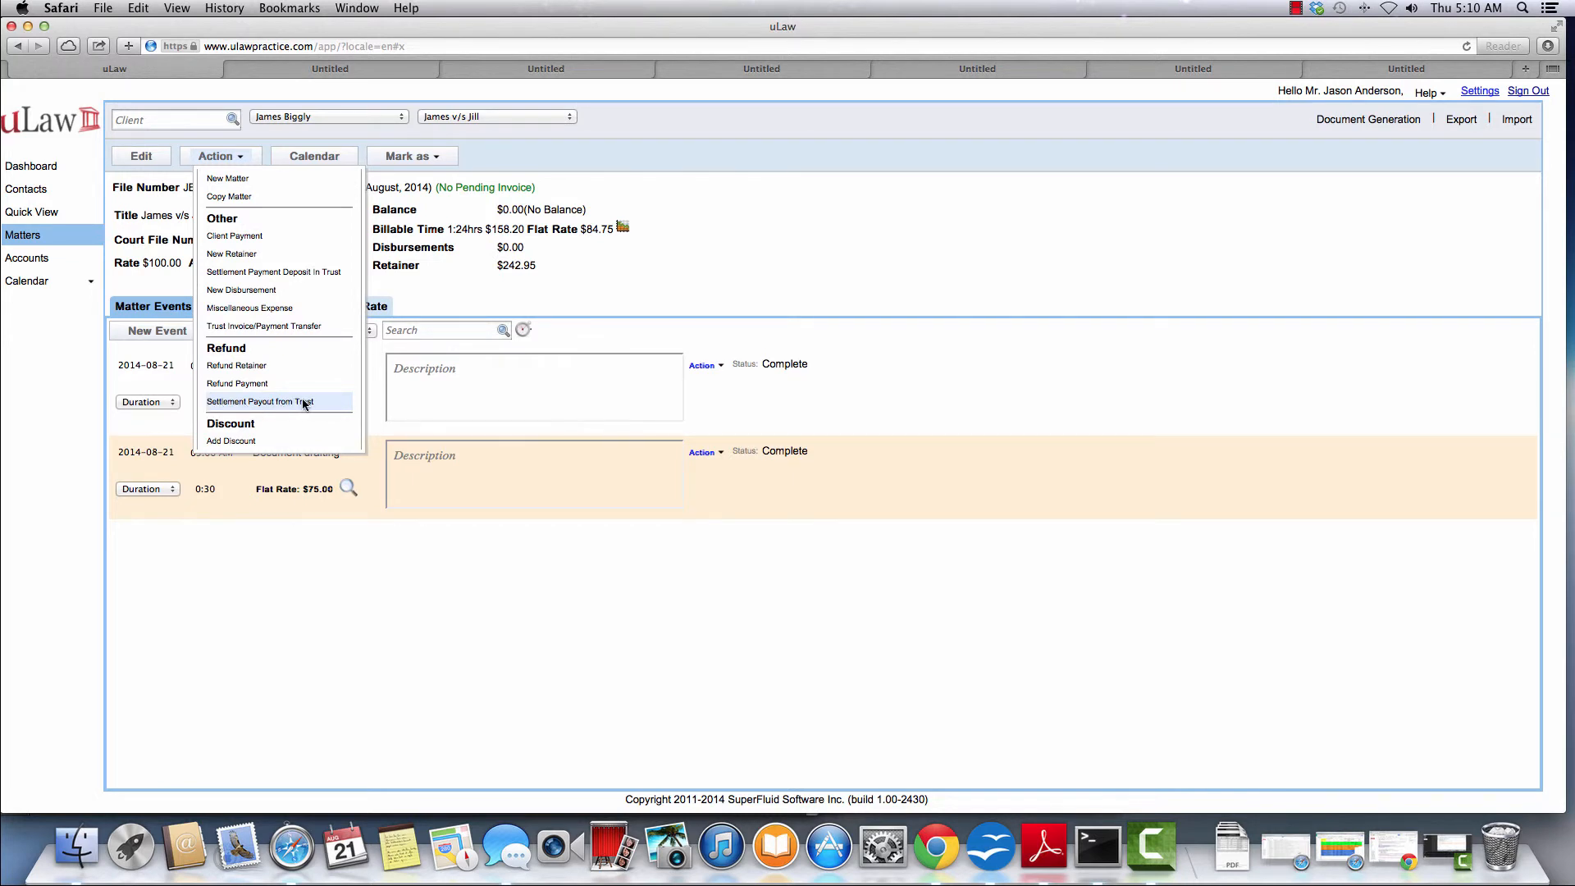
{"action": "left_click", "coordinate": [1296, 8]}
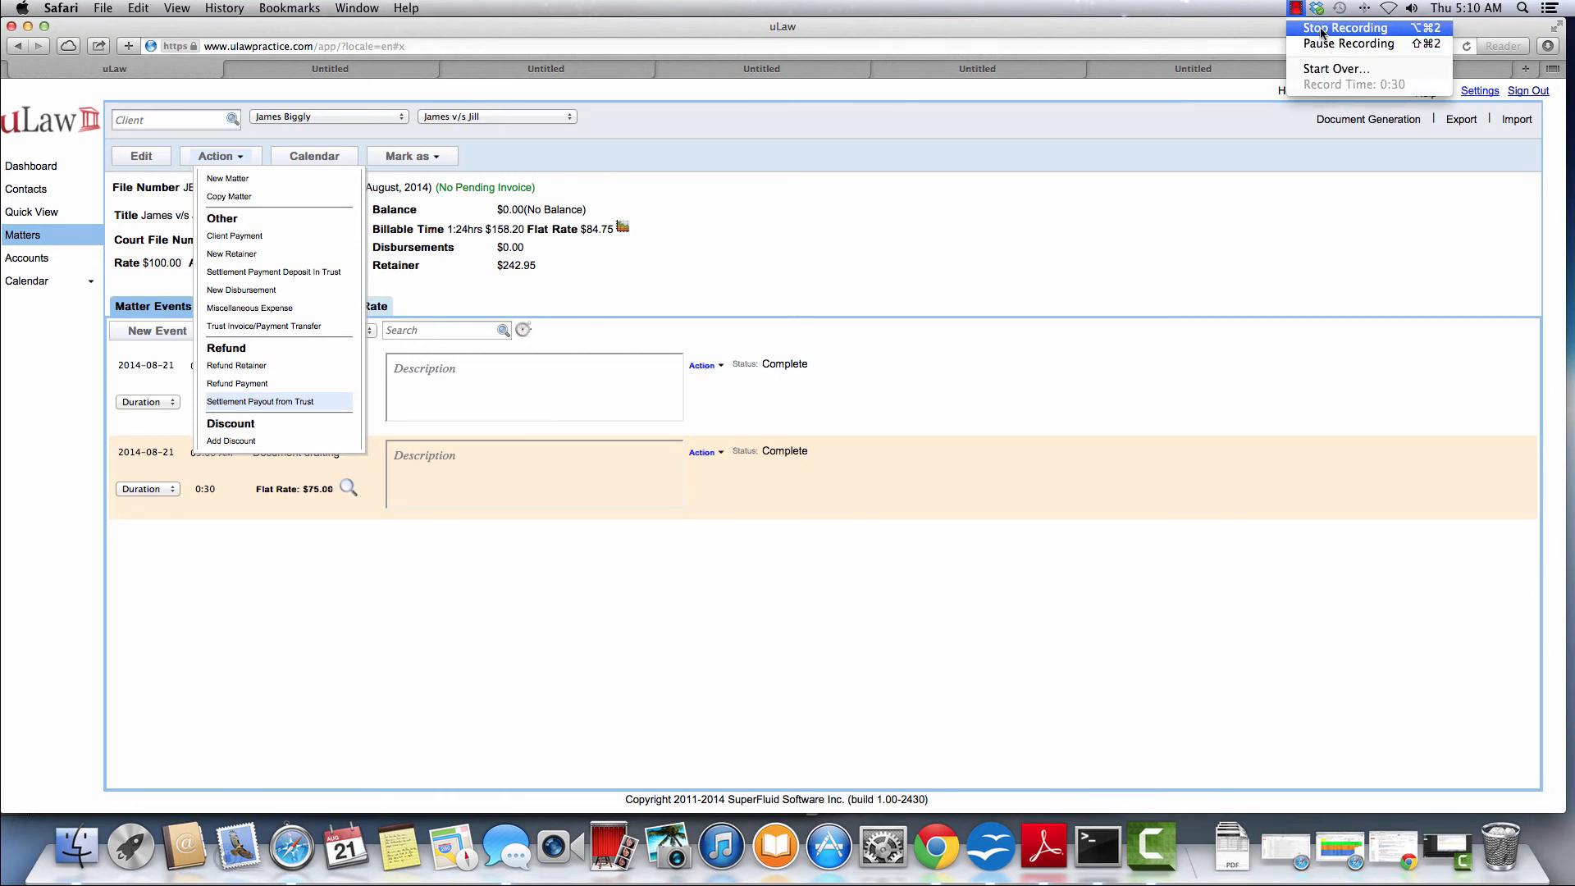